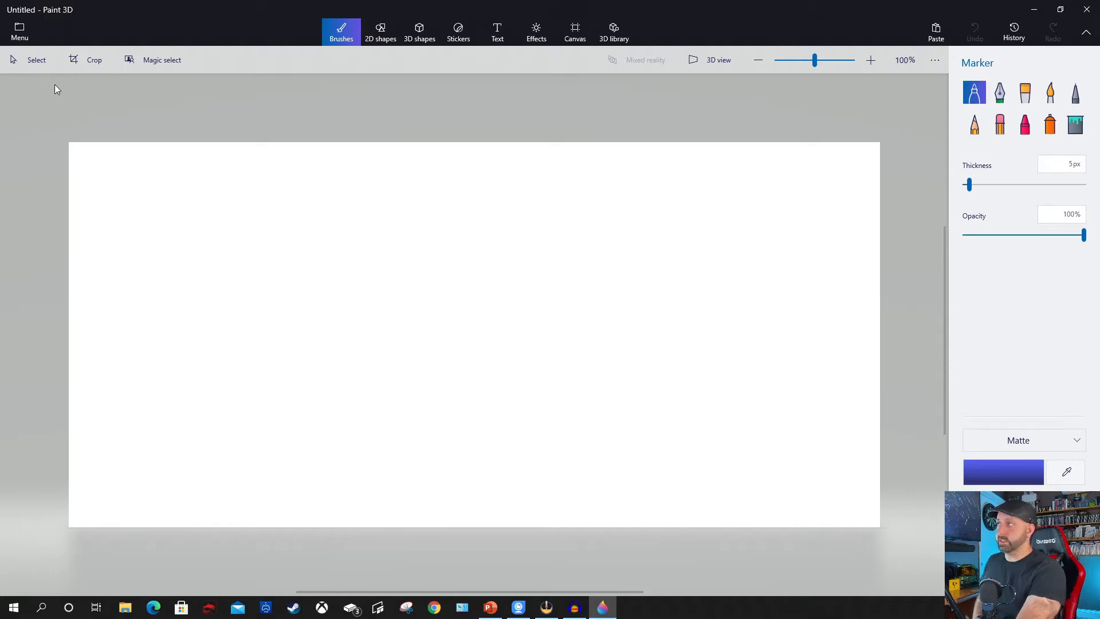
Open the photo IMG_E5533.JPG from the Creating a thumbnail using PowerPoint folder.
click(18, 31)
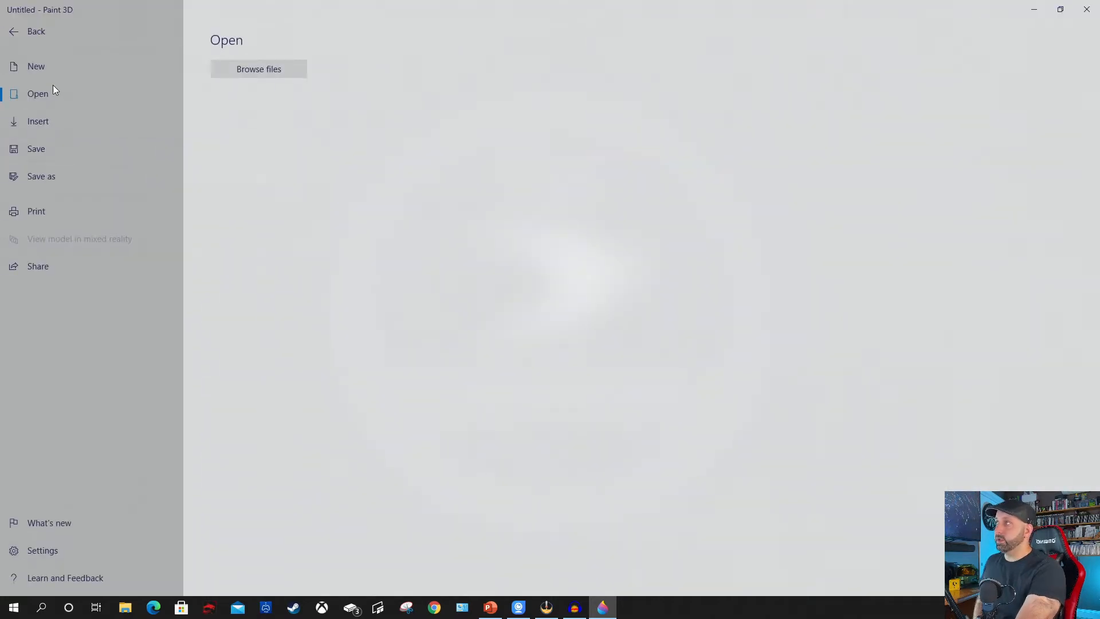
click(252, 70)
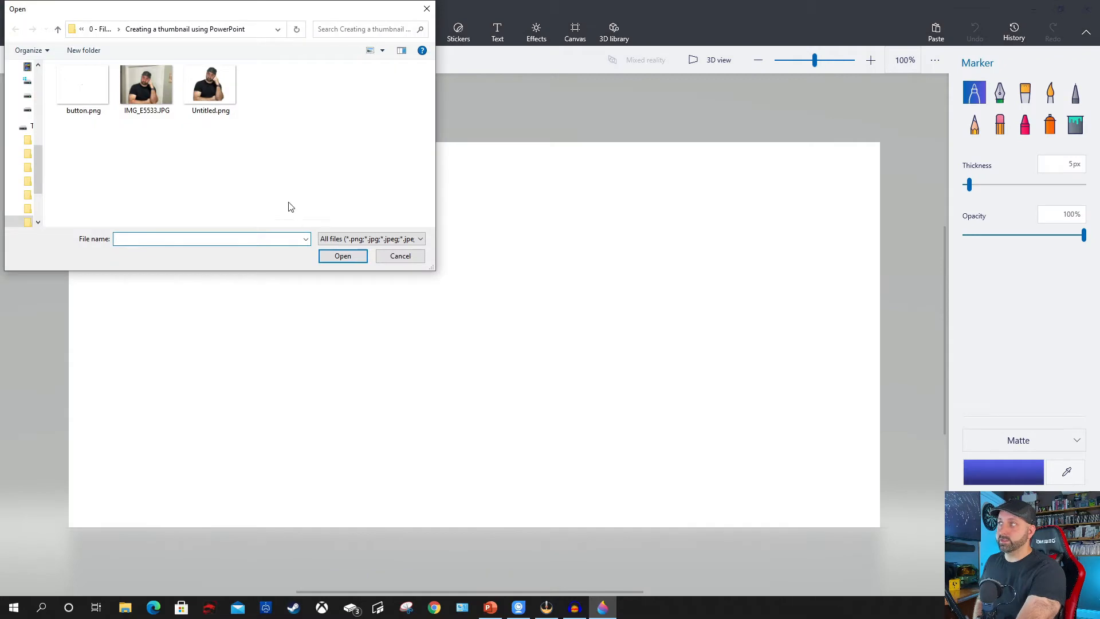
click(220, 100)
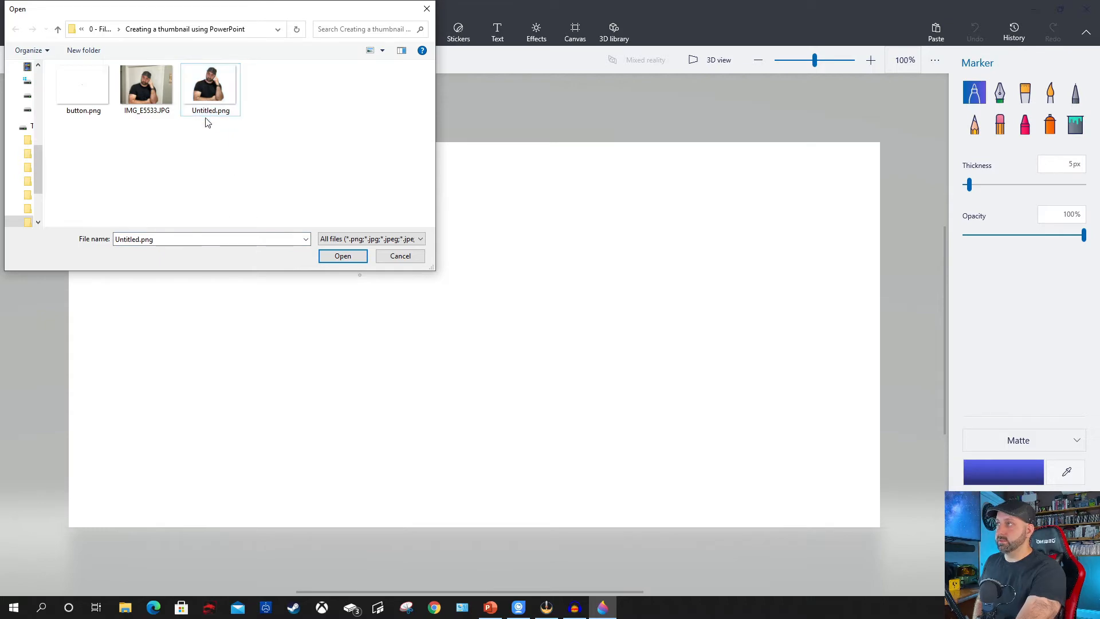
click(142, 99)
click(342, 256)
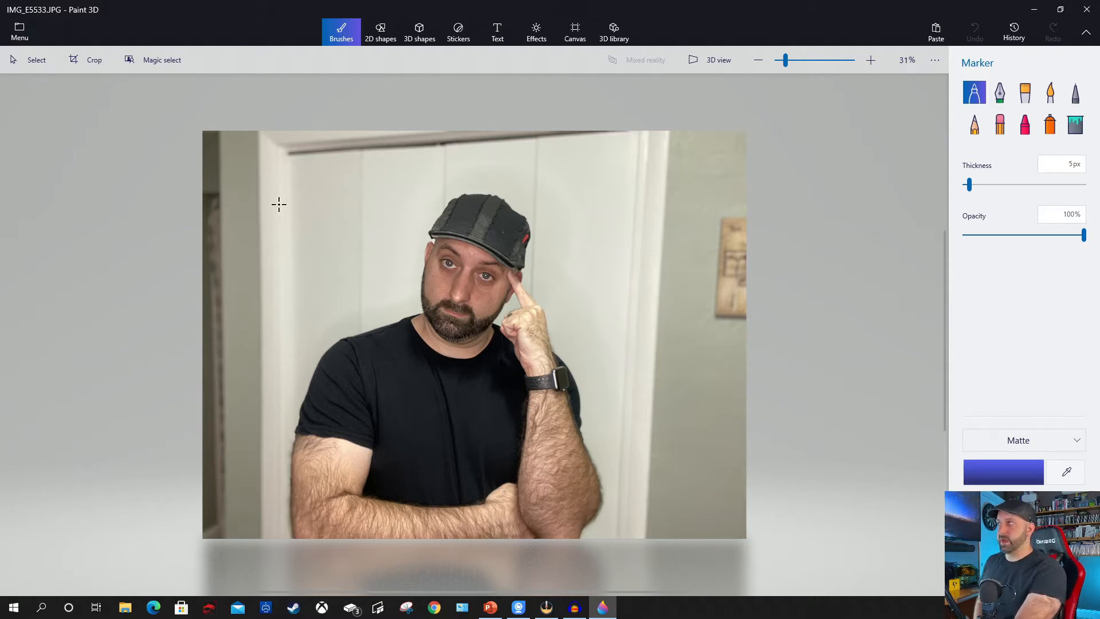
Cut the man out of the photo with Magic select, narrowing the focus area around him and keeping Autofill background on.
click(164, 63)
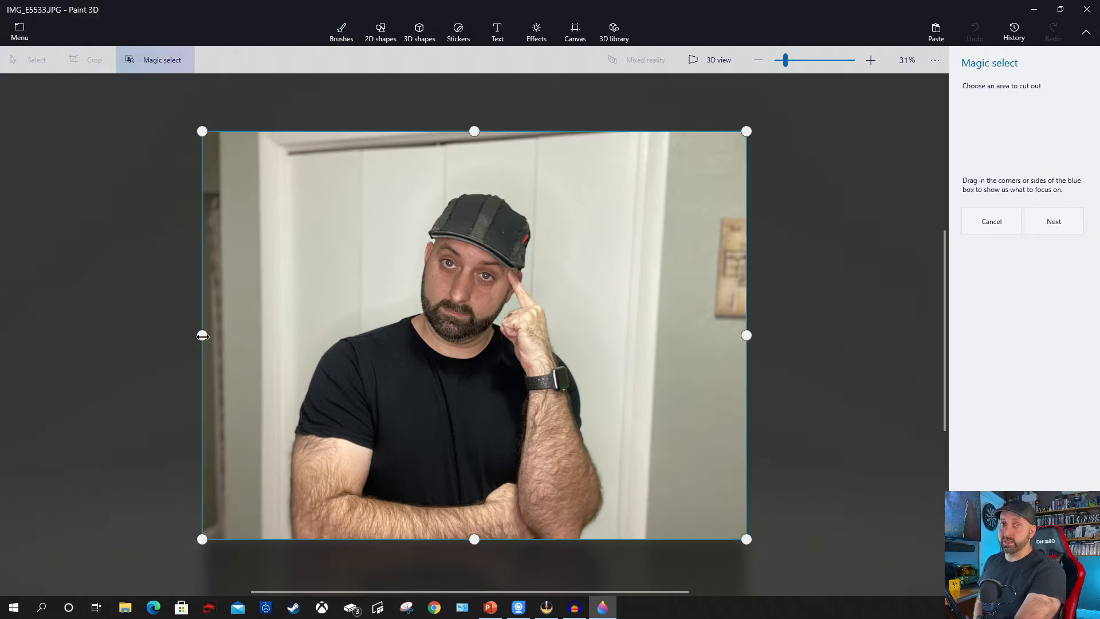
drag(202, 335, 275, 335)
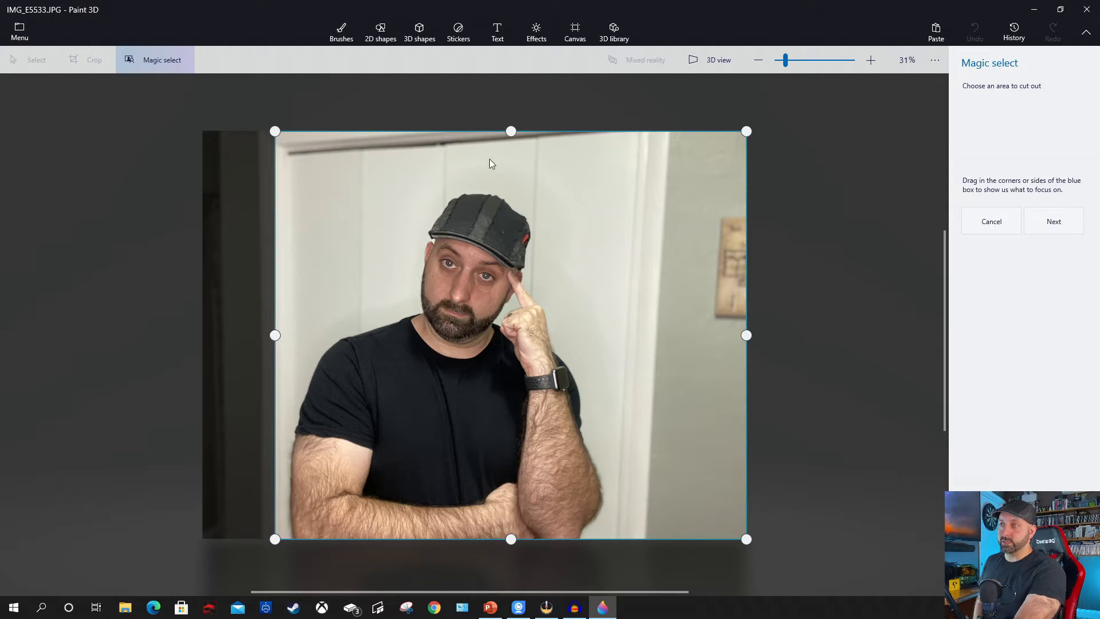
drag(511, 130, 511, 178)
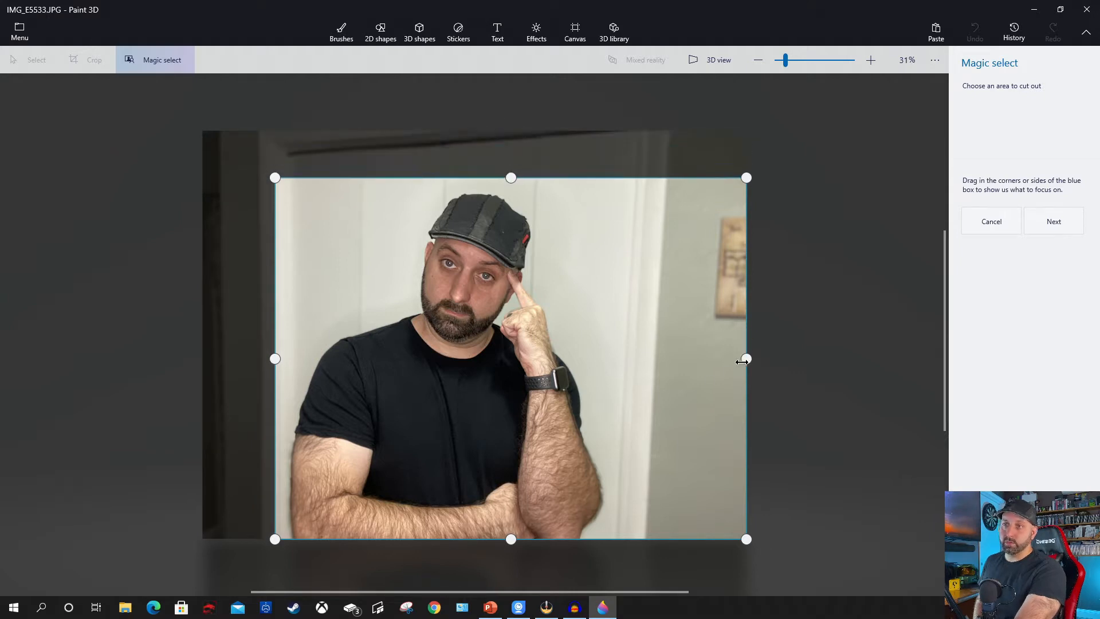
drag(742, 361, 619, 372)
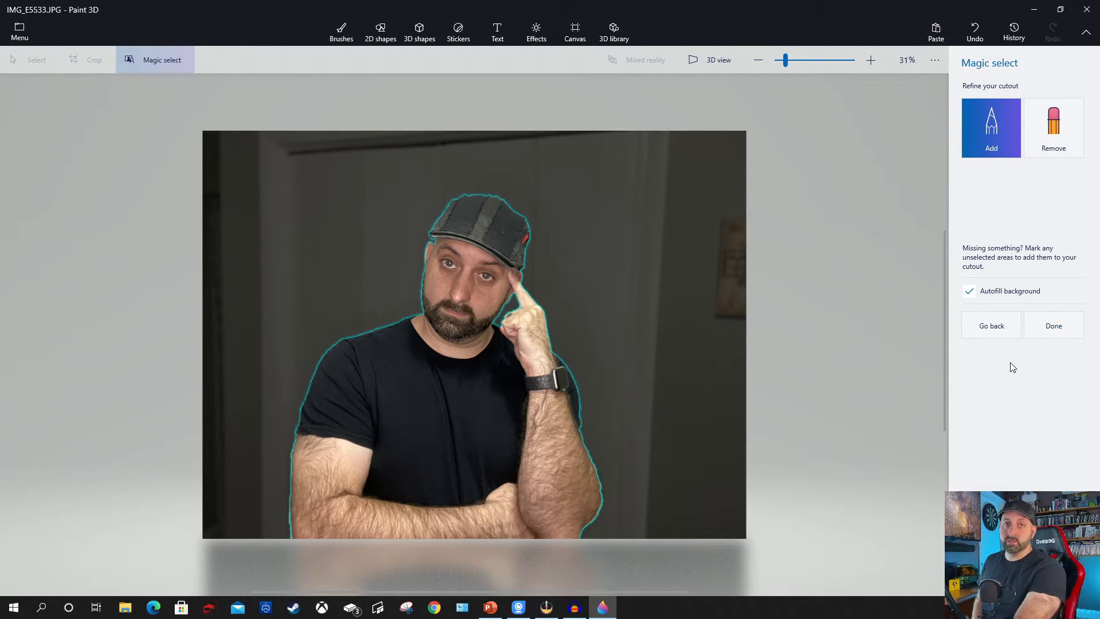
click(1060, 328)
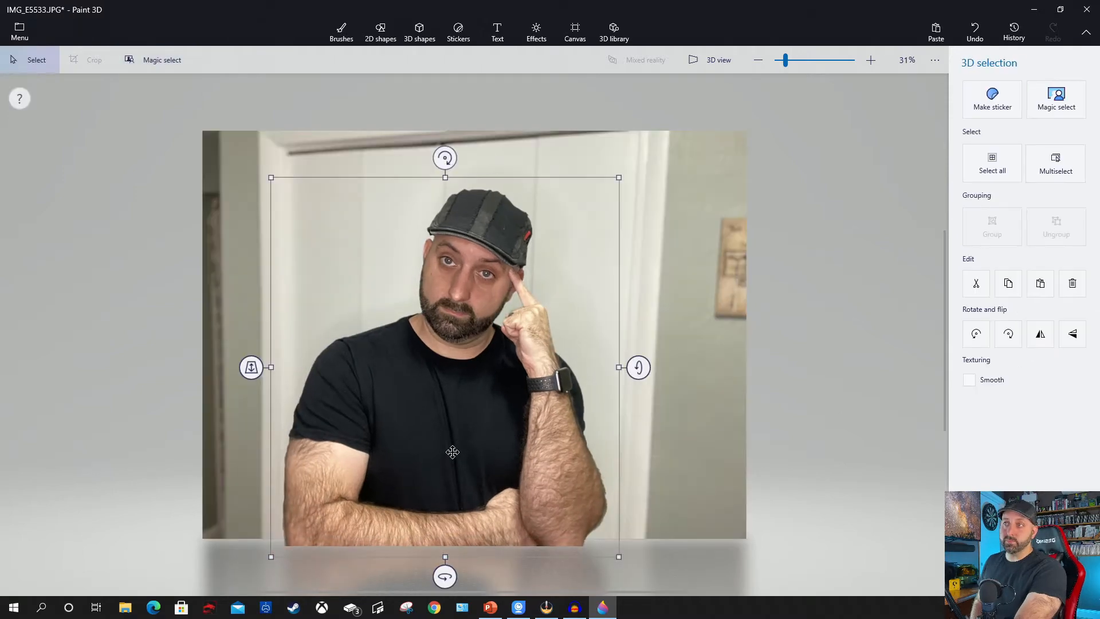
Delete the leftover background image with the cutout moved off the canvas, and place the cutout back on the blank canvas.
drag(453, 452, 36, 359)
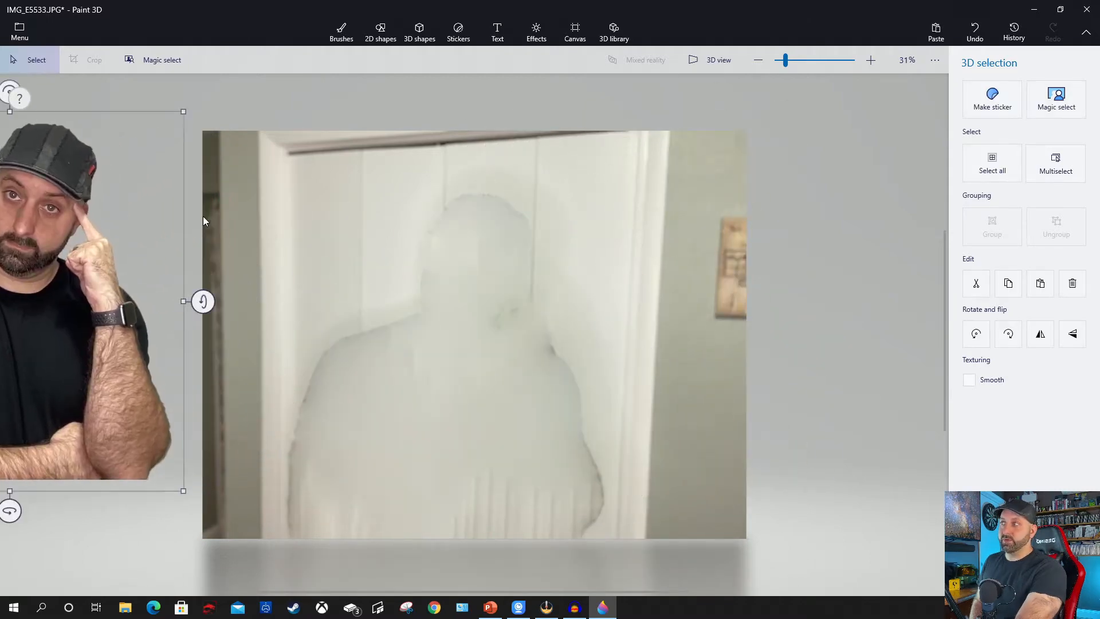
click(325, 119)
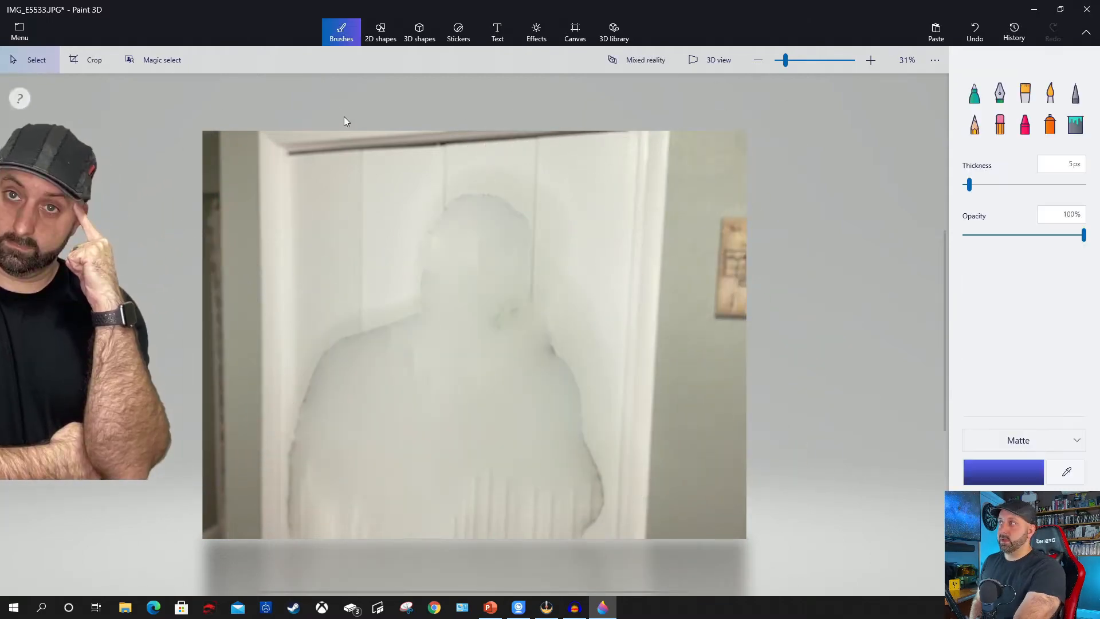
mouse_move(803, 103)
mouse_down()
mouse_move(663, 433)
mouse_move(344, 550)
mouse_move(182, 574)
mouse_up()
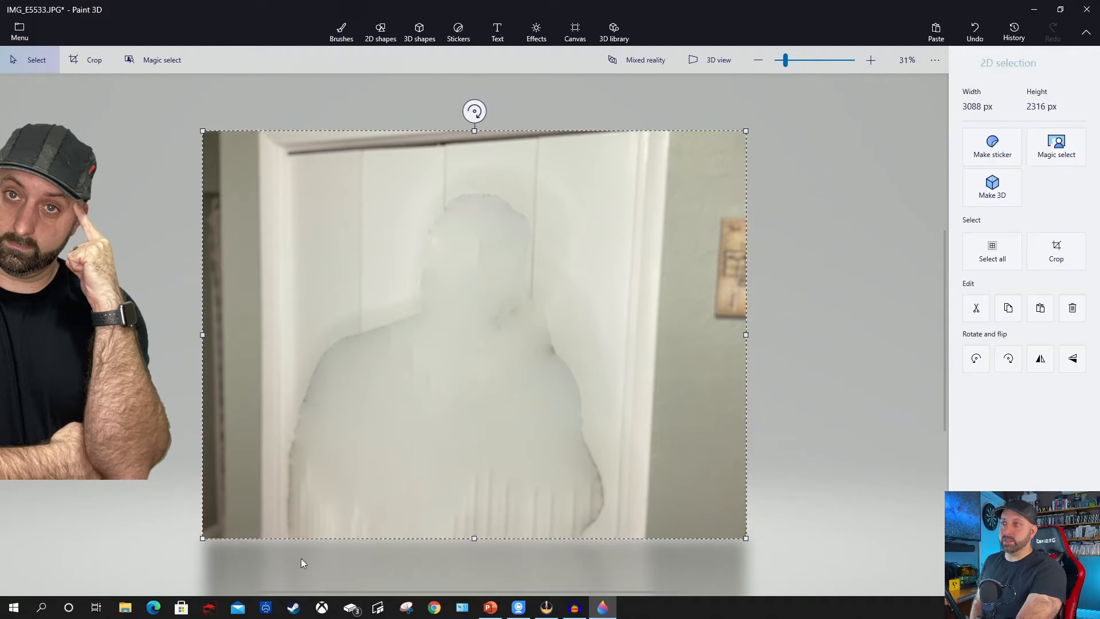
click(1072, 307)
drag(49, 372, 506, 395)
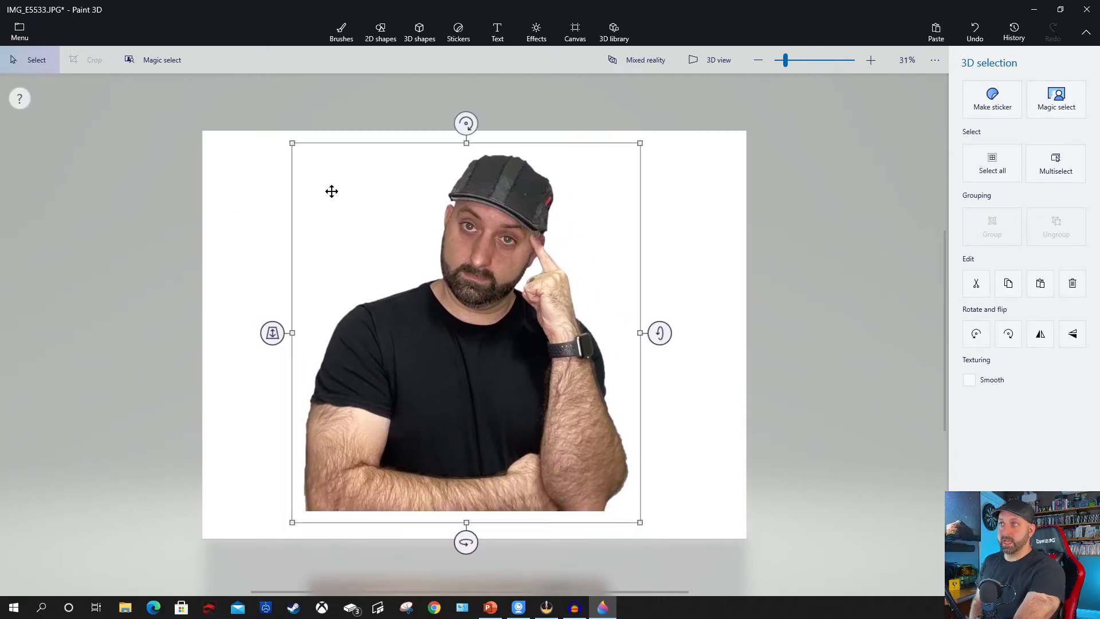
click(209, 138)
Crop the canvas closely around the cutout to 1949 x 2130 px and make the canvas transparent.
click(72, 64)
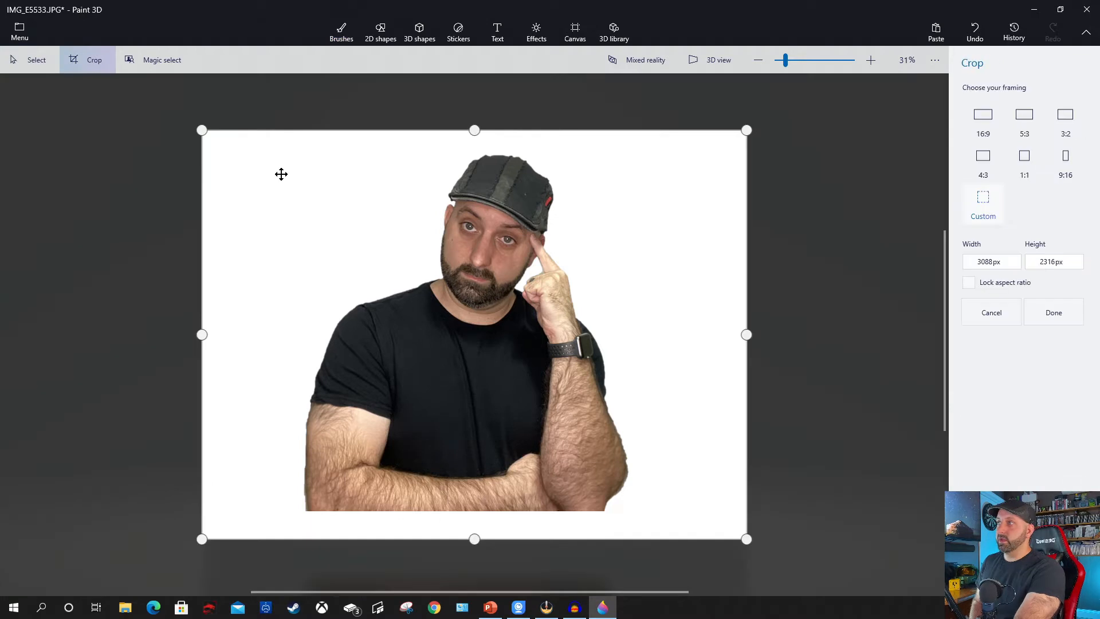
drag(205, 334, 295, 338)
drag(525, 132, 521, 147)
drag(746, 342, 628, 373)
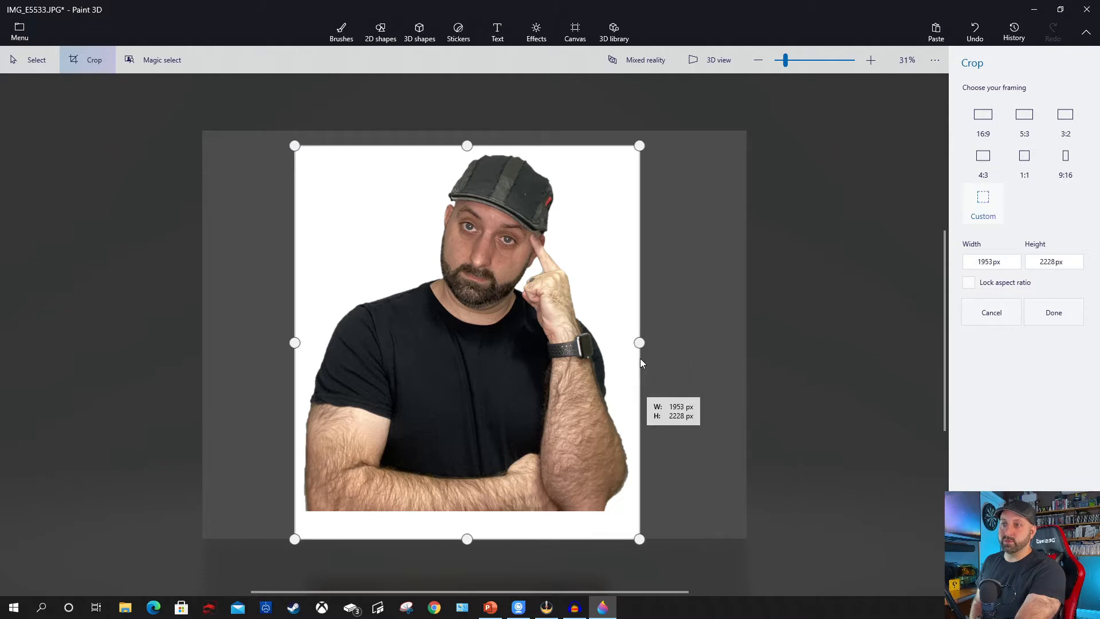
drag(471, 538, 473, 524)
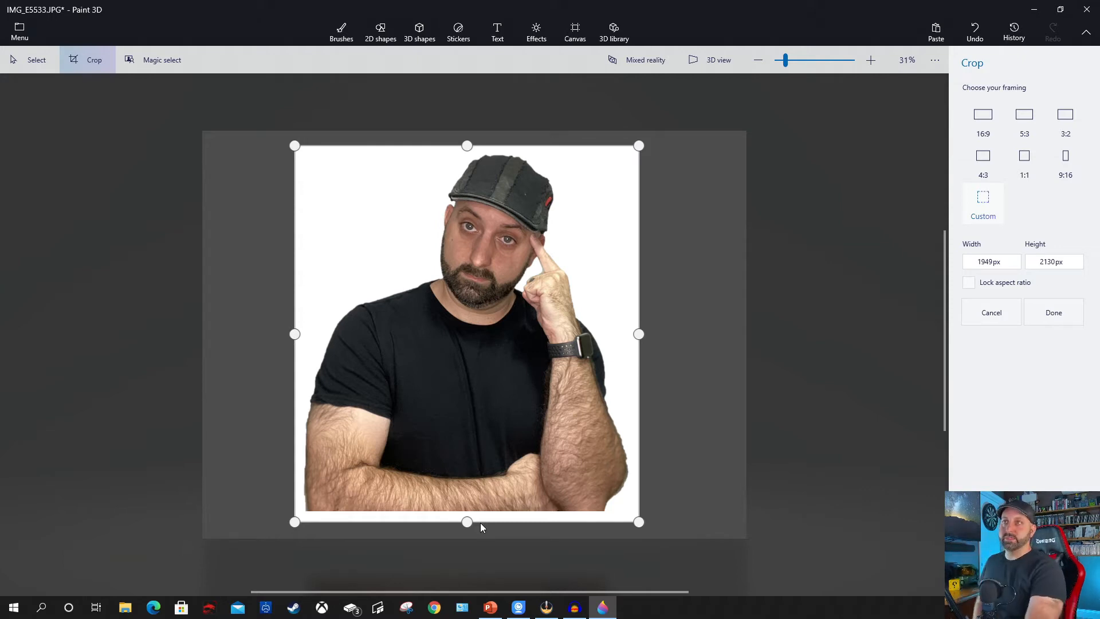
click(1075, 312)
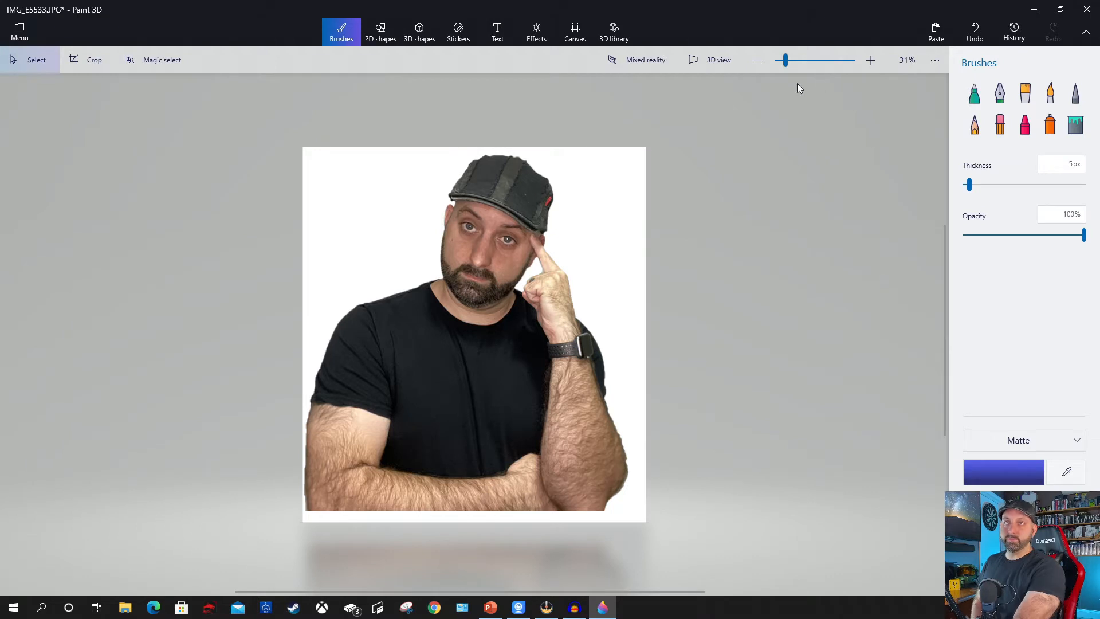
click(573, 36)
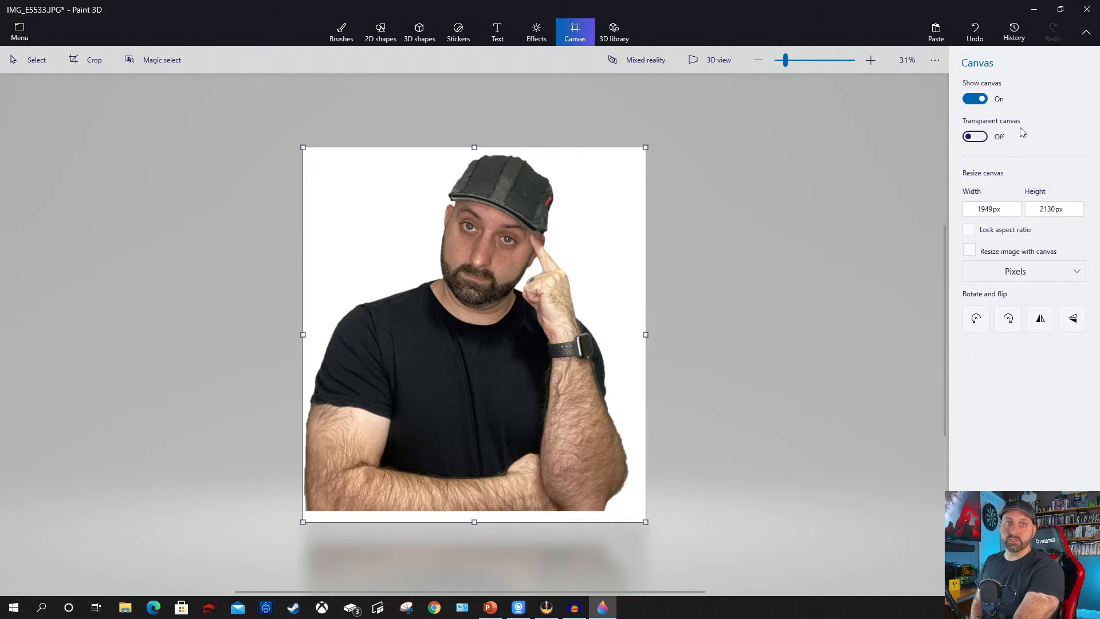
click(975, 137)
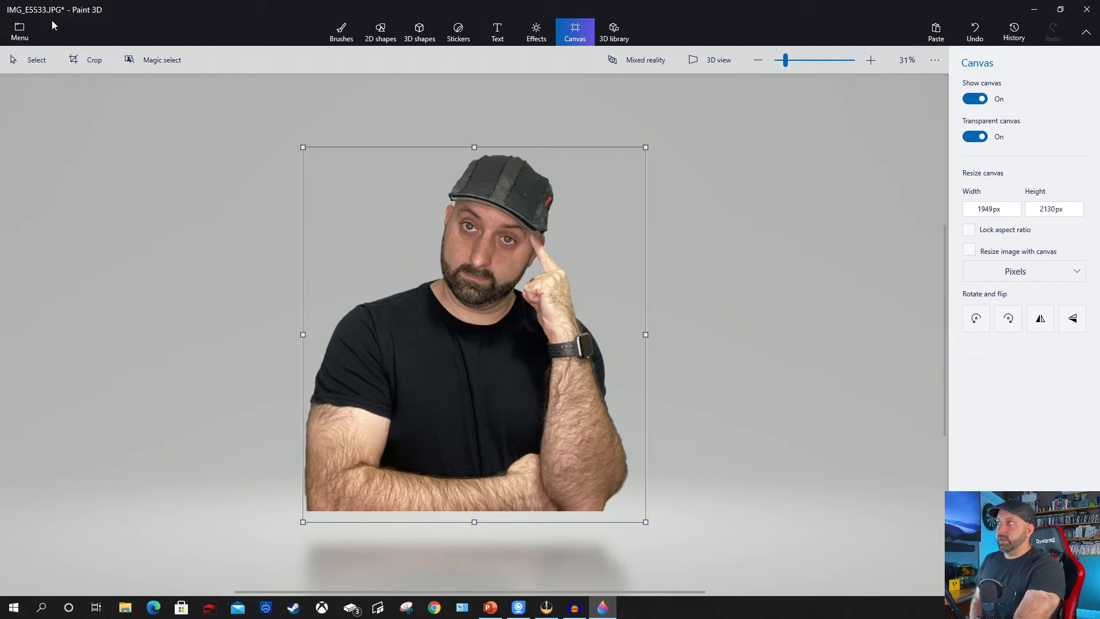
Save the cutout as a PNG image with transparency, replacing the existing Untitled.png.
click(26, 30)
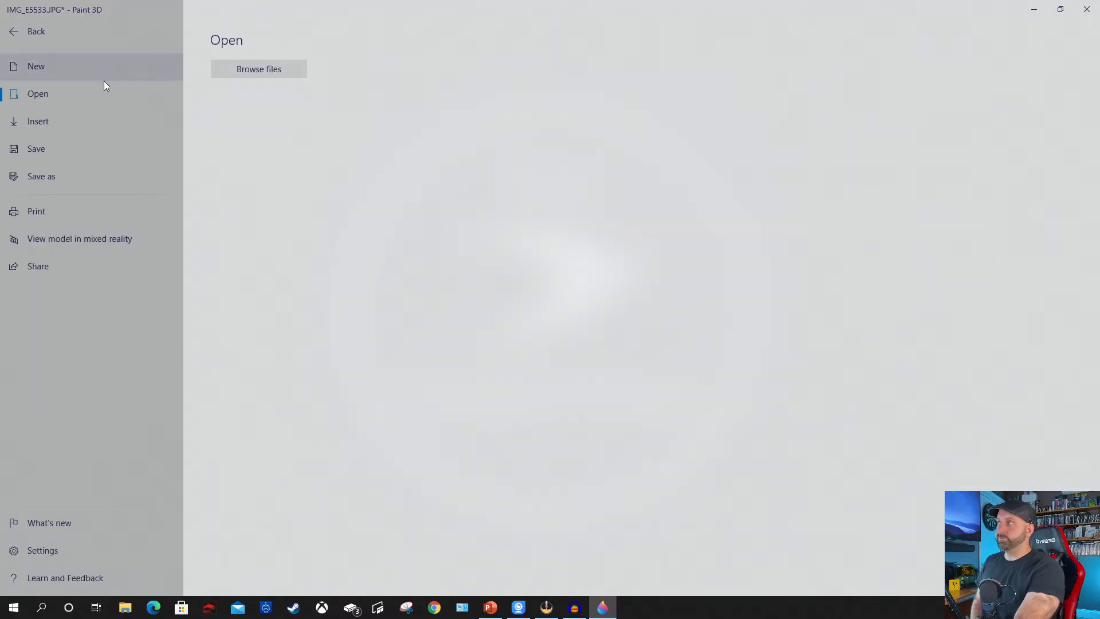
click(77, 177)
click(257, 105)
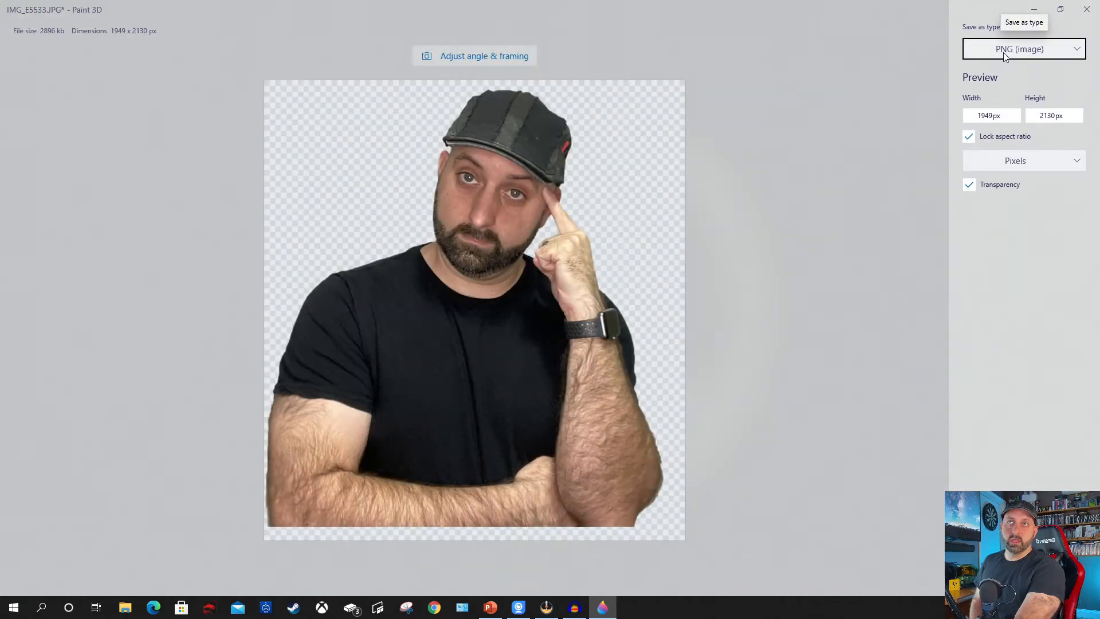
click(1012, 54)
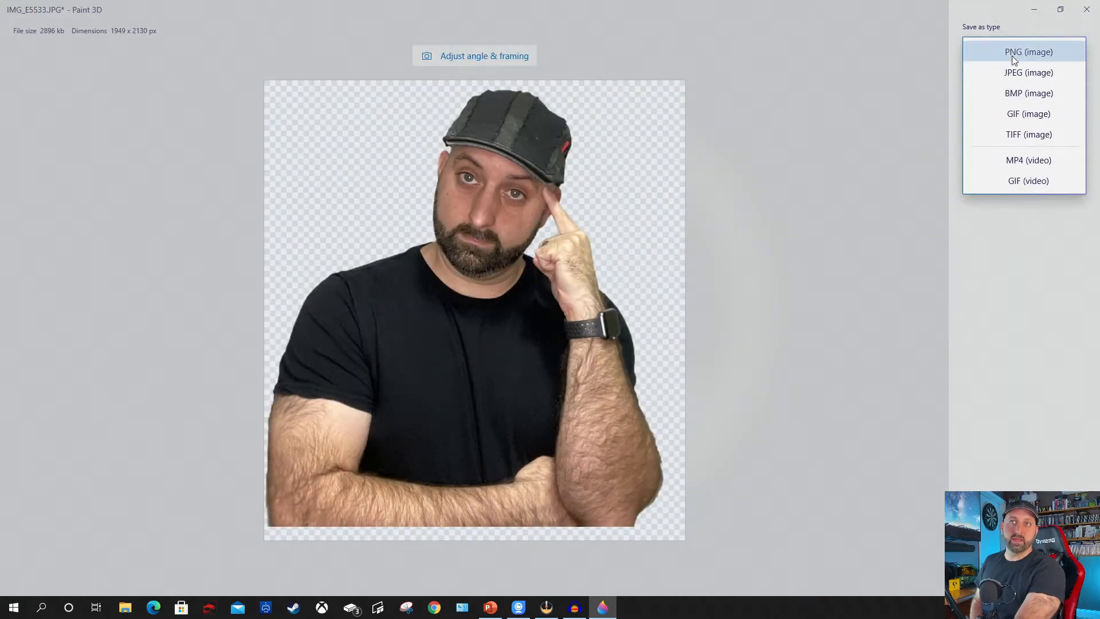
click(1012, 52)
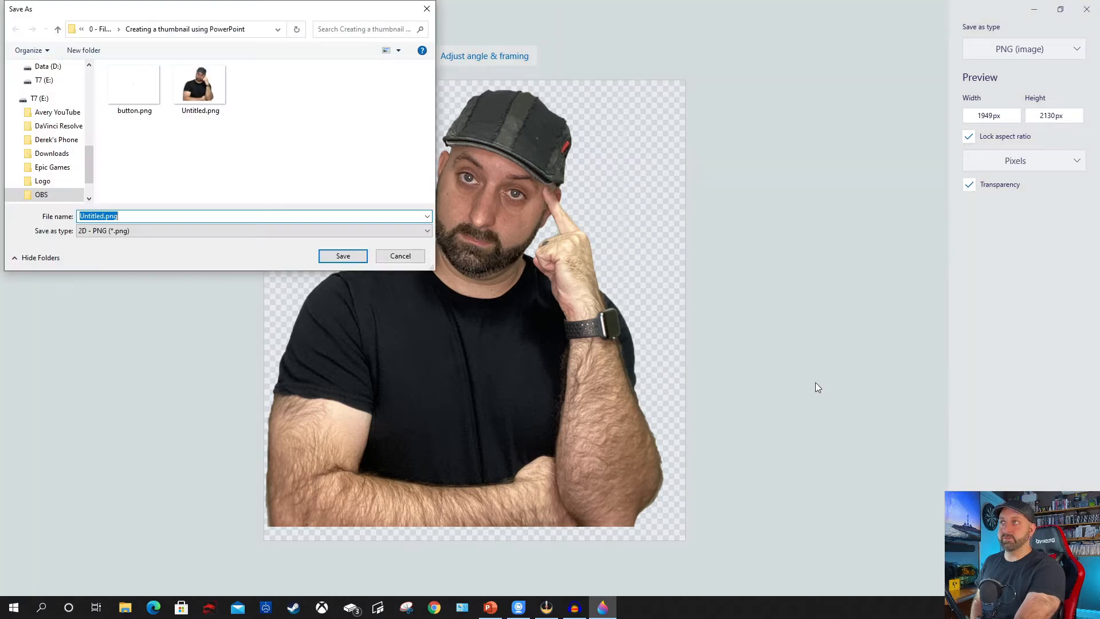
click(227, 112)
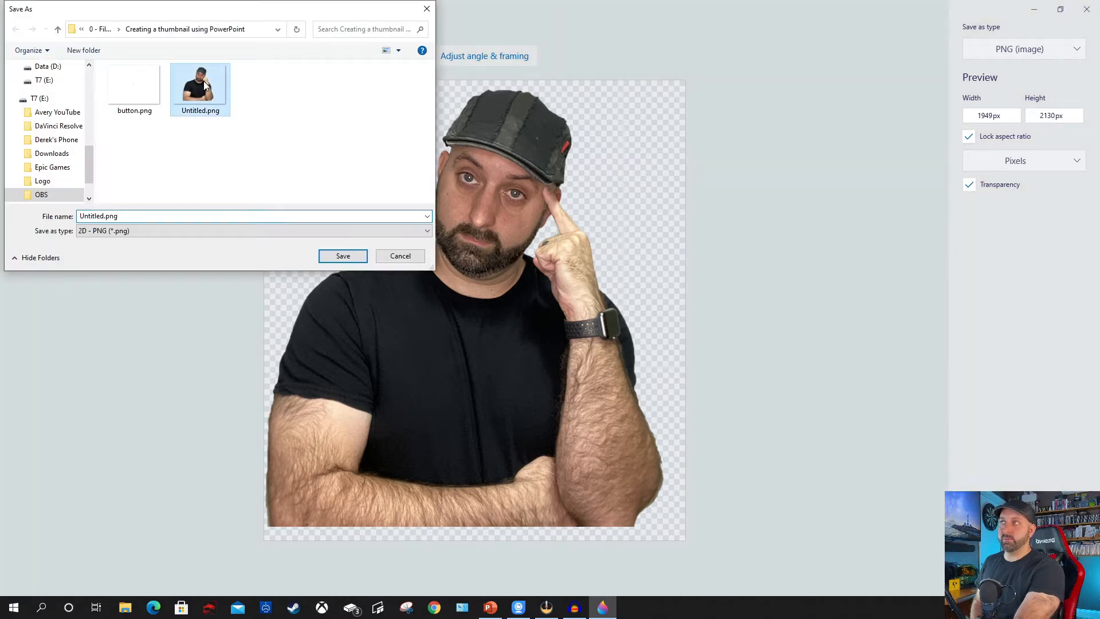
click(342, 256)
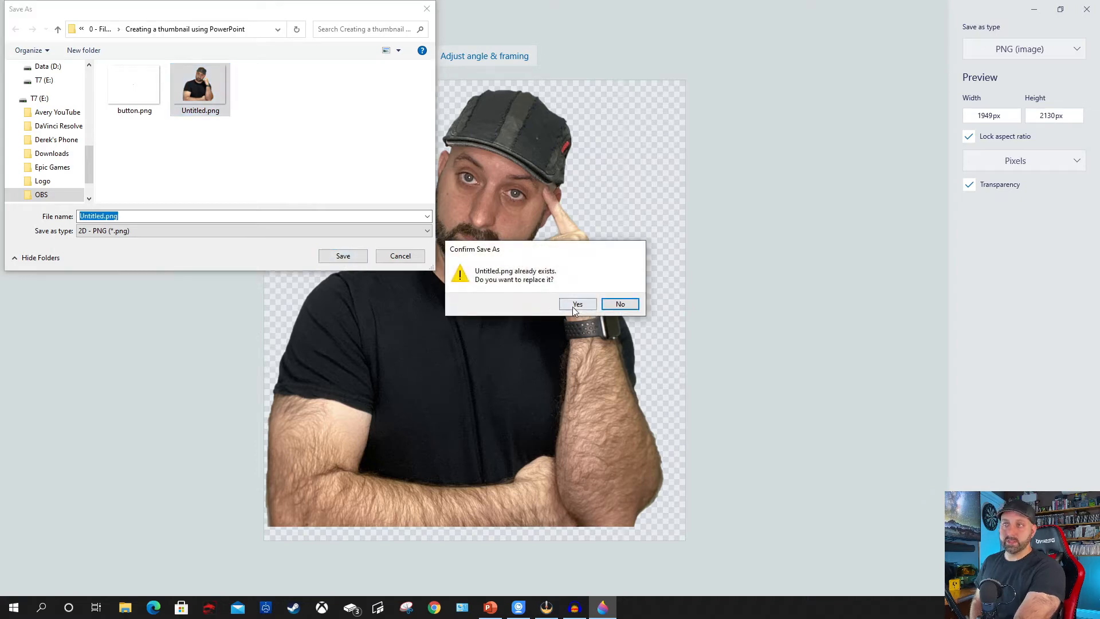
click(574, 304)
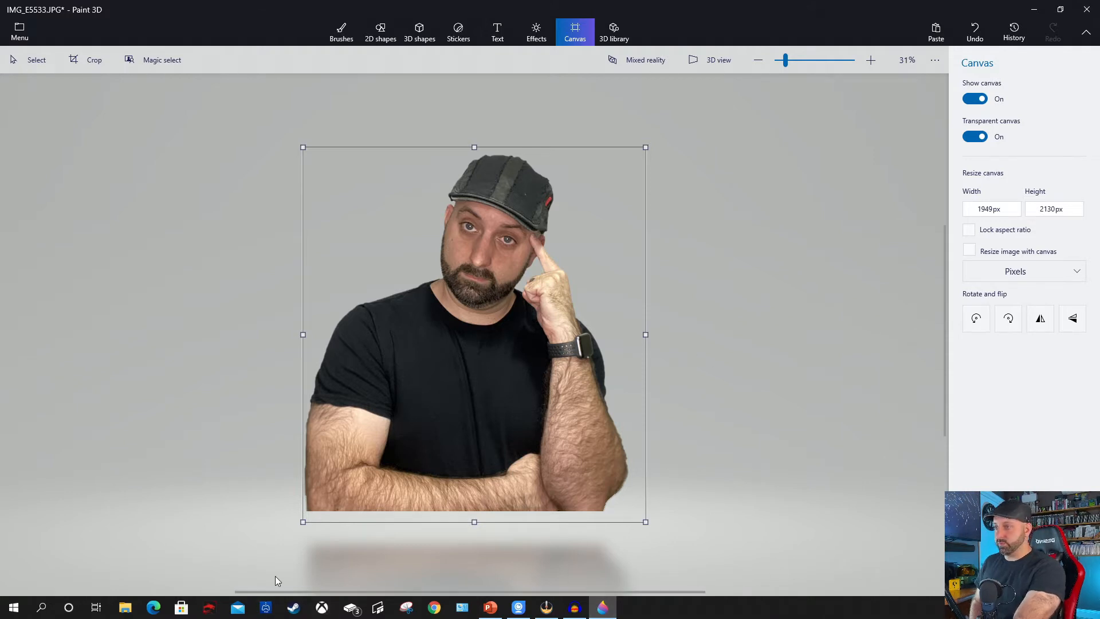
Switch to Snipping Tool and capture a small snip of Paint 3D's Transparent canvas toggle for copying.
click(406, 608)
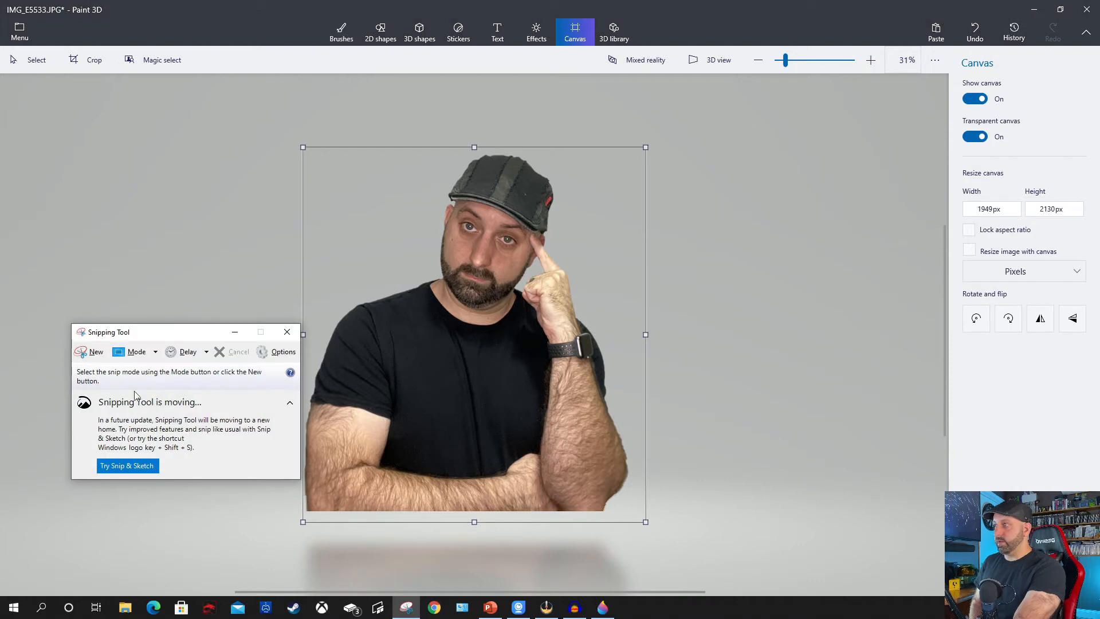
click(97, 352)
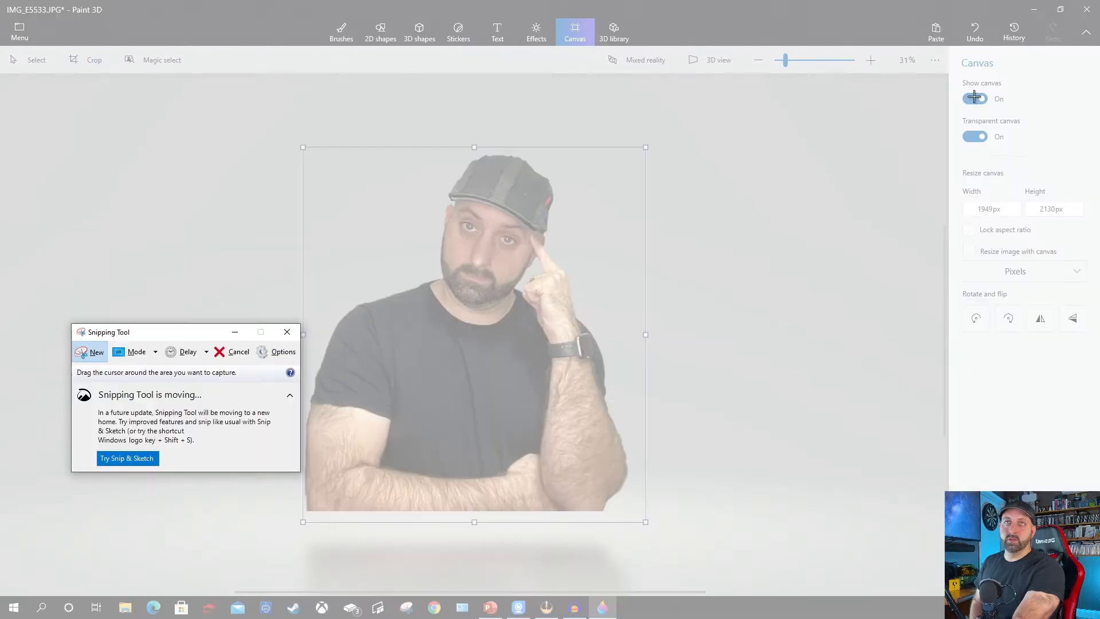
drag(957, 128, 997, 149)
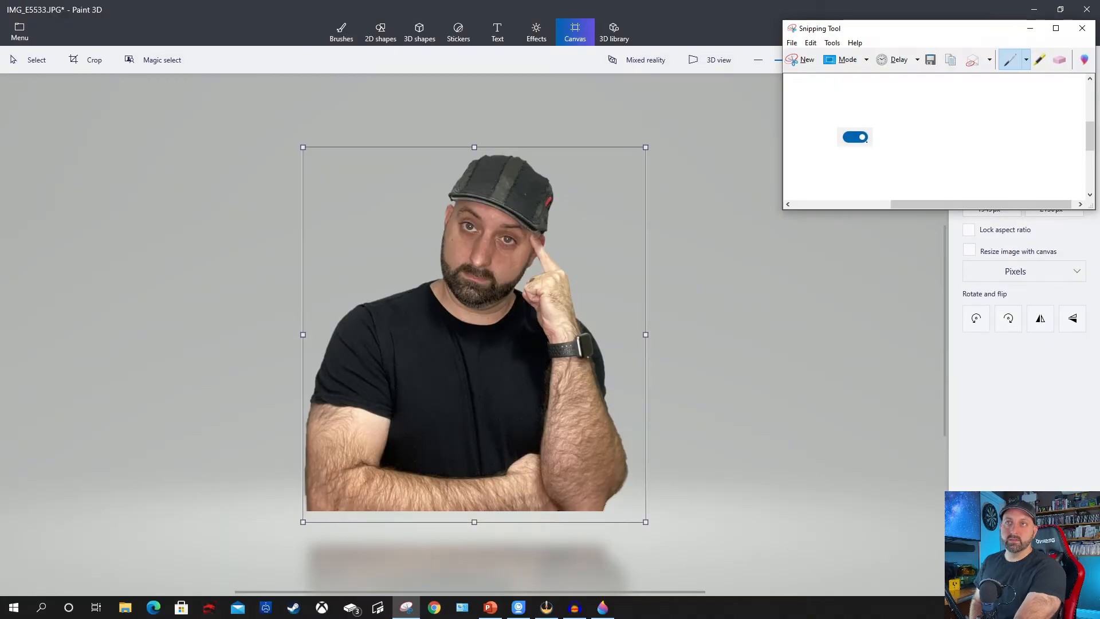
right_click(863, 138)
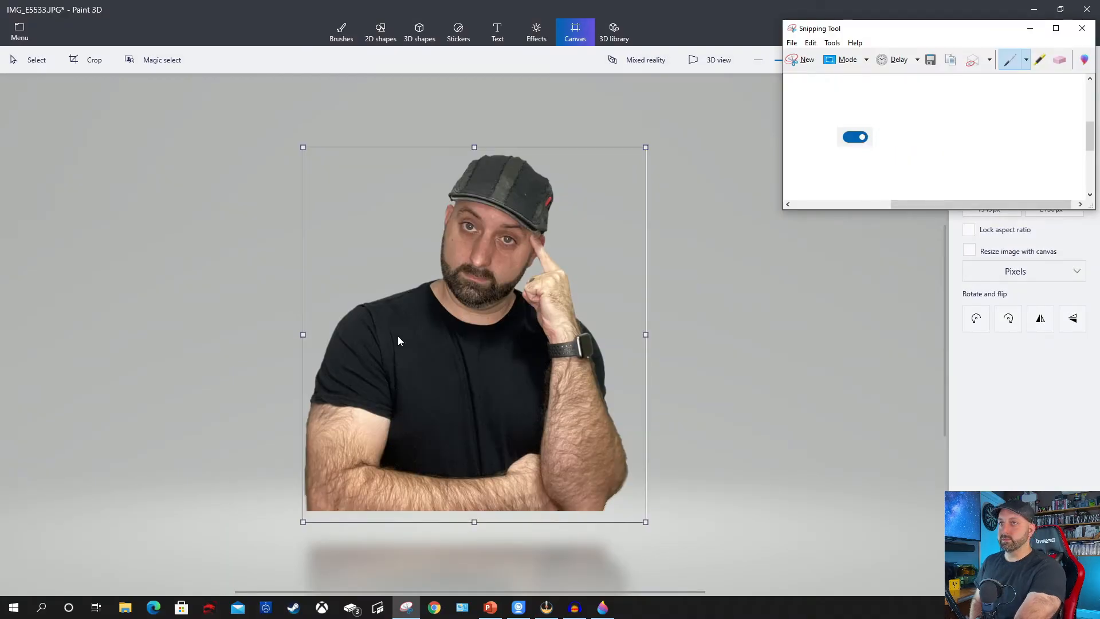
In Paint 3D, delete the man's cutout from the canvas and paste the toggle snip in its place.
click(436, 344)
key(Delete)
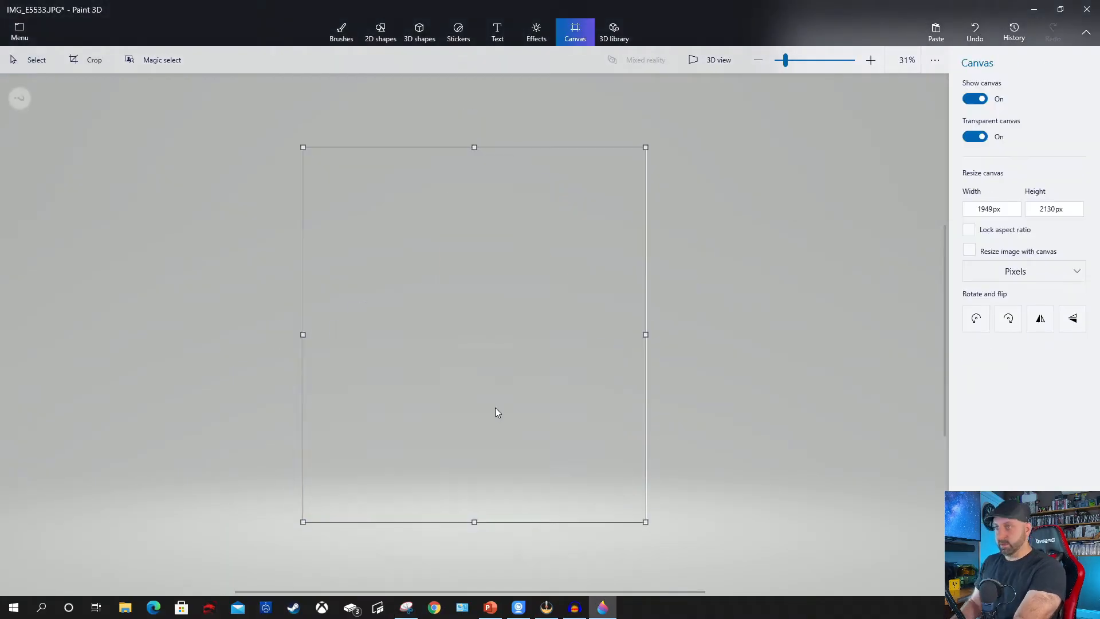
right_click(428, 305)
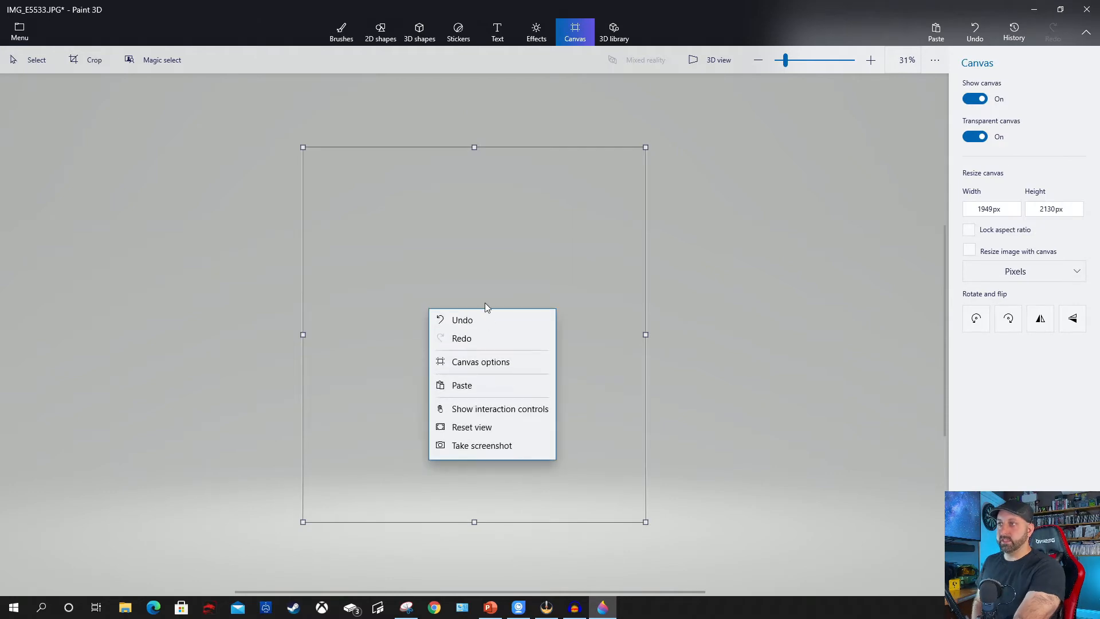
click(475, 388)
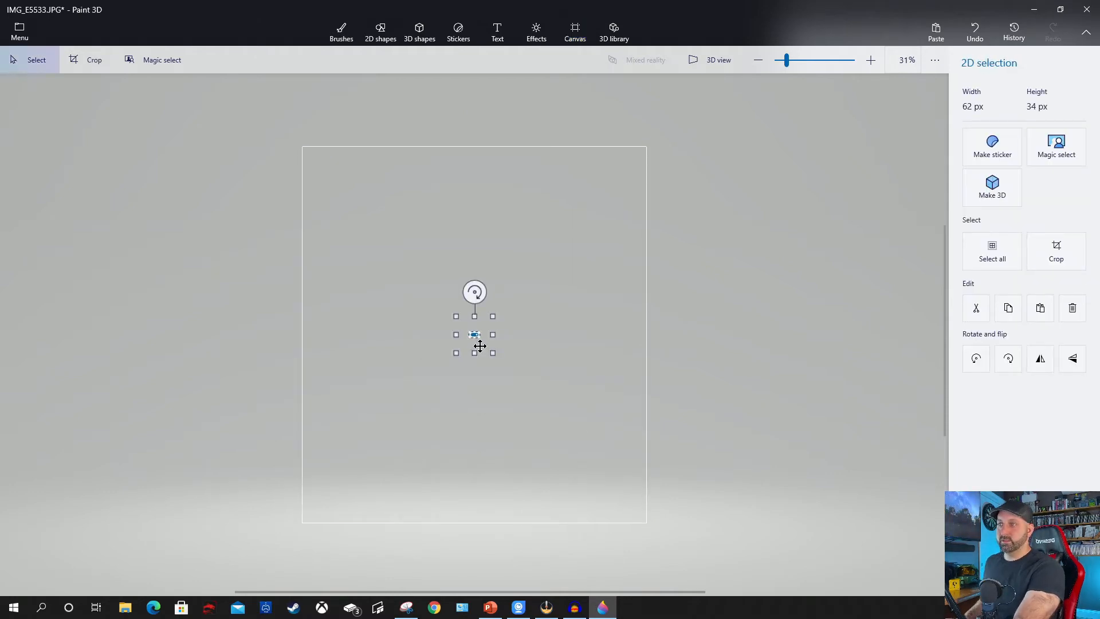
Cut the blue toggle out of its pasted snip with Magic select and delete the leftover light background piece.
scroll(479, 330, up, 5)
scroll(493, 338, up, 3)
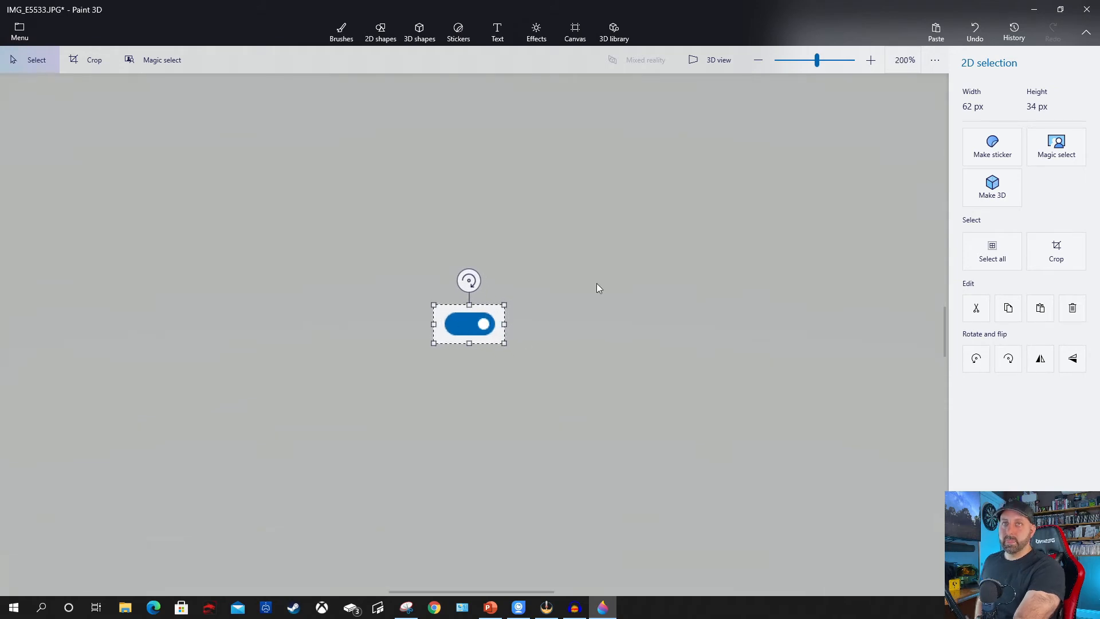
click(140, 62)
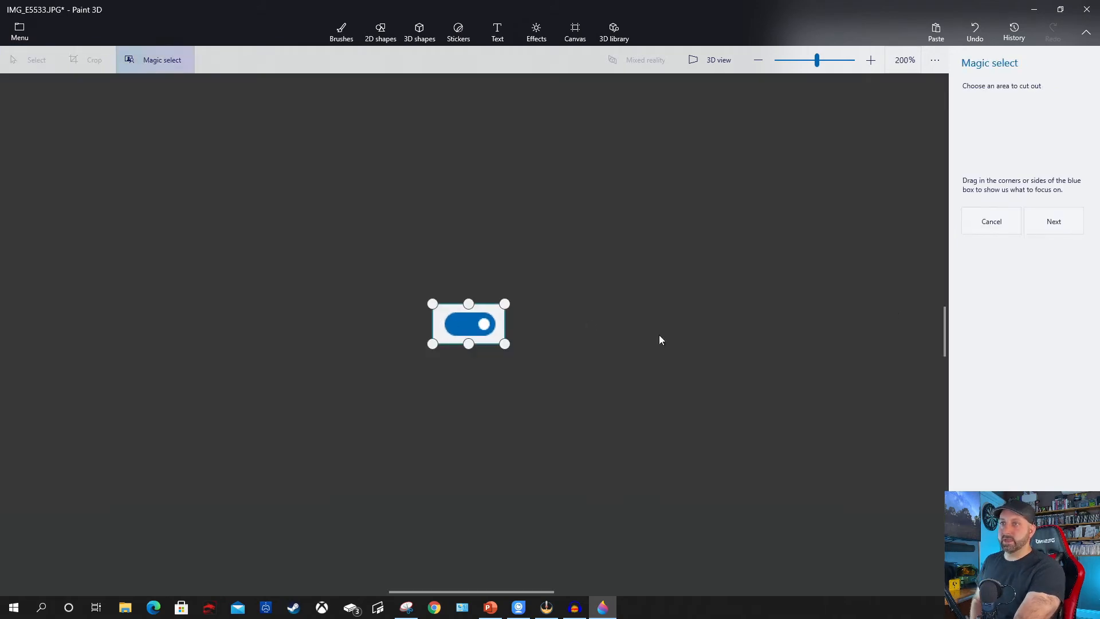
click(1053, 221)
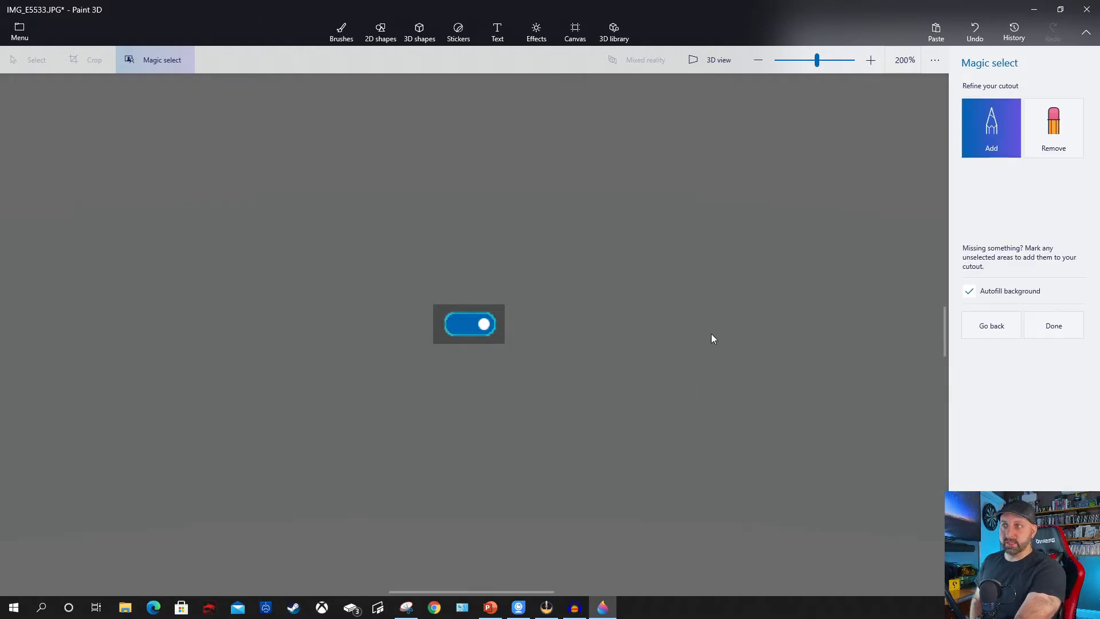
click(987, 335)
click(1054, 337)
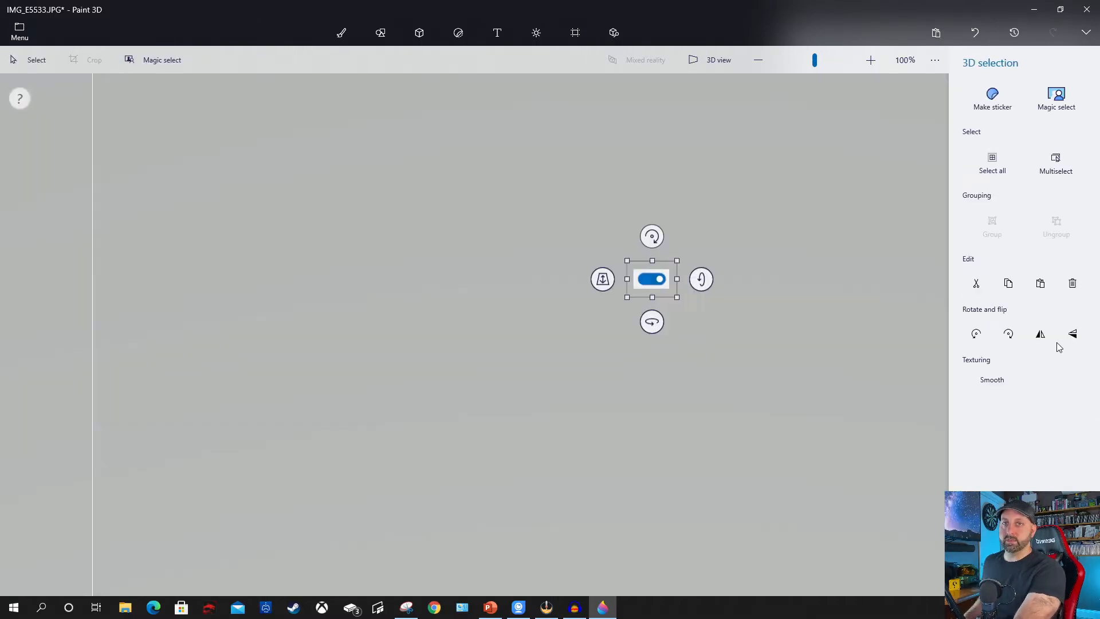
click(650, 277)
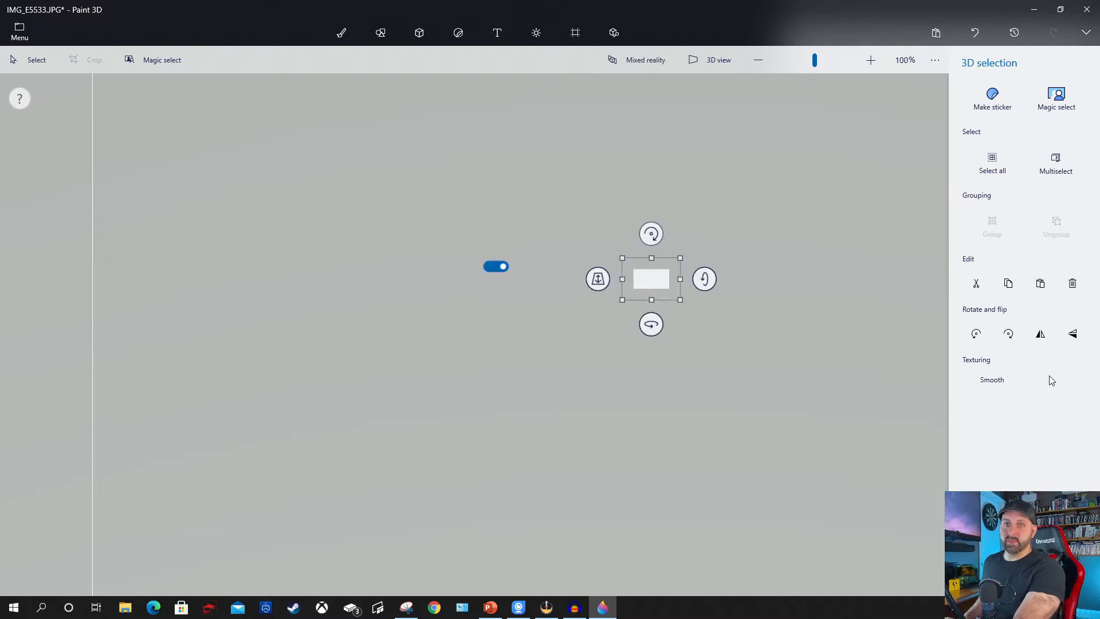
click(1072, 283)
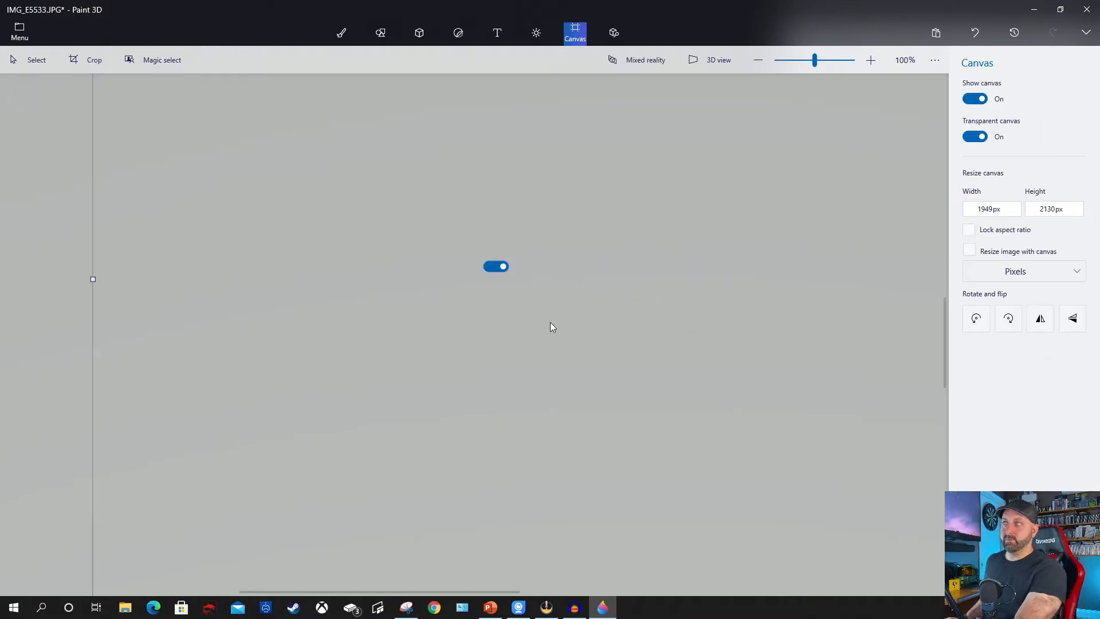
Crop the canvas tightly around the toggle cutout to 64 x 42 px and move the cutout back onto the canvas.
scroll(435, 190, down, 5)
scroll(636, 321, up, 3)
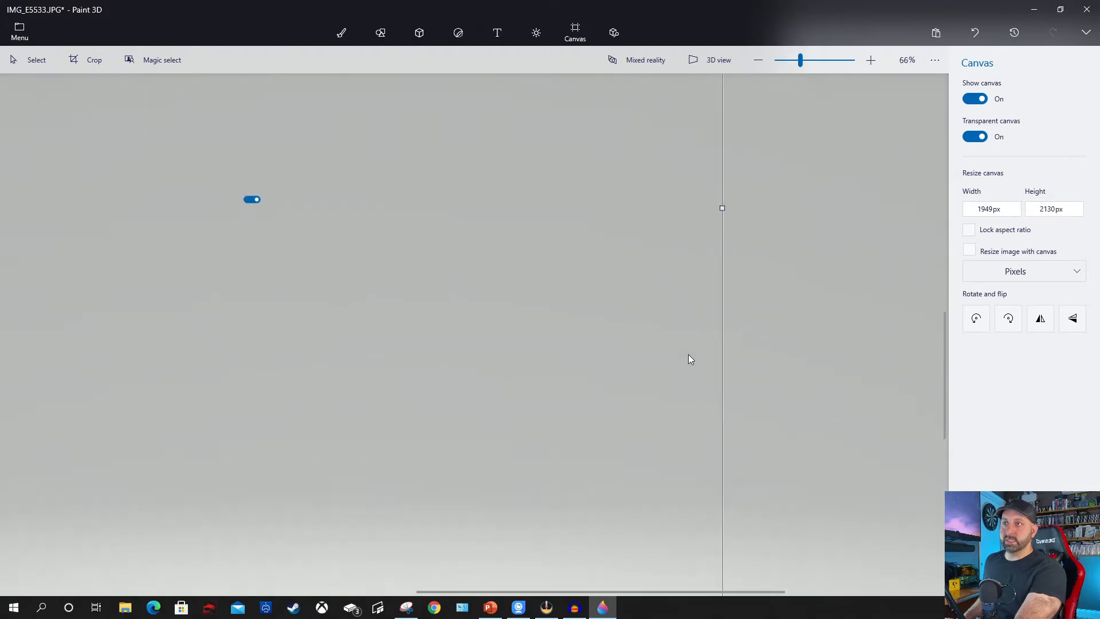
scroll(691, 360, down, 3)
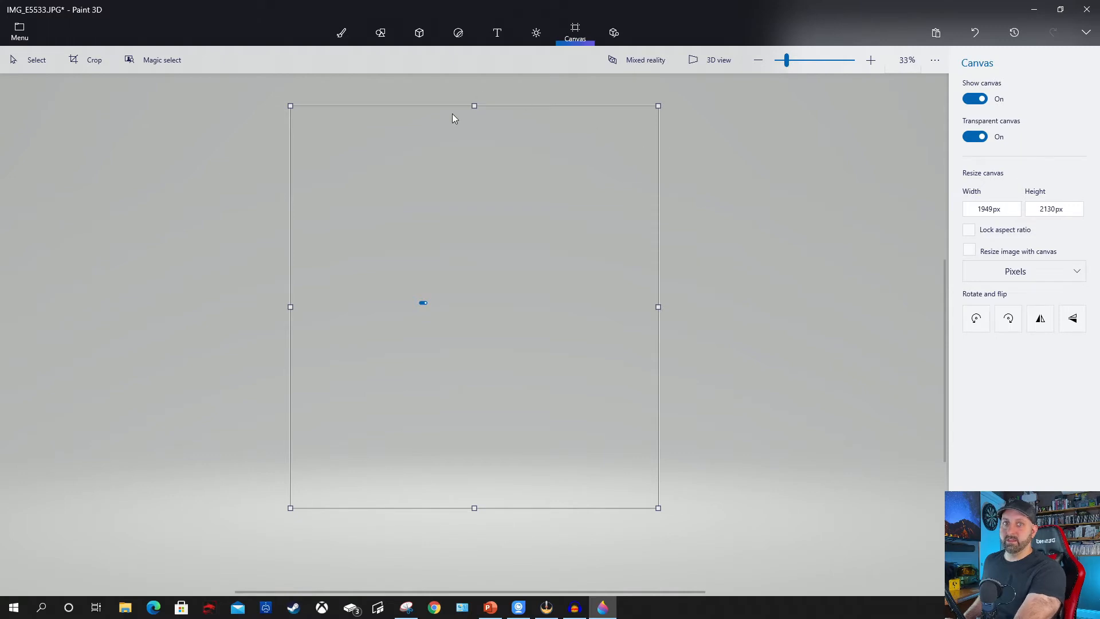
click(86, 62)
drag(290, 307, 416, 307)
drag(543, 119, 538, 304)
drag(658, 424, 431, 376)
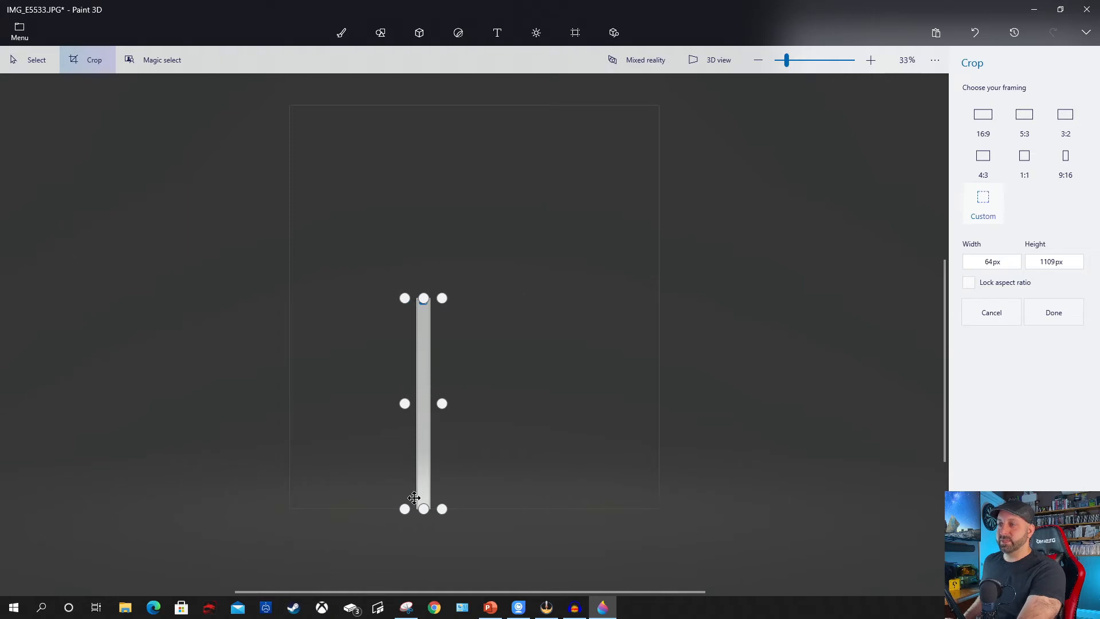
drag(429, 508, 444, 310)
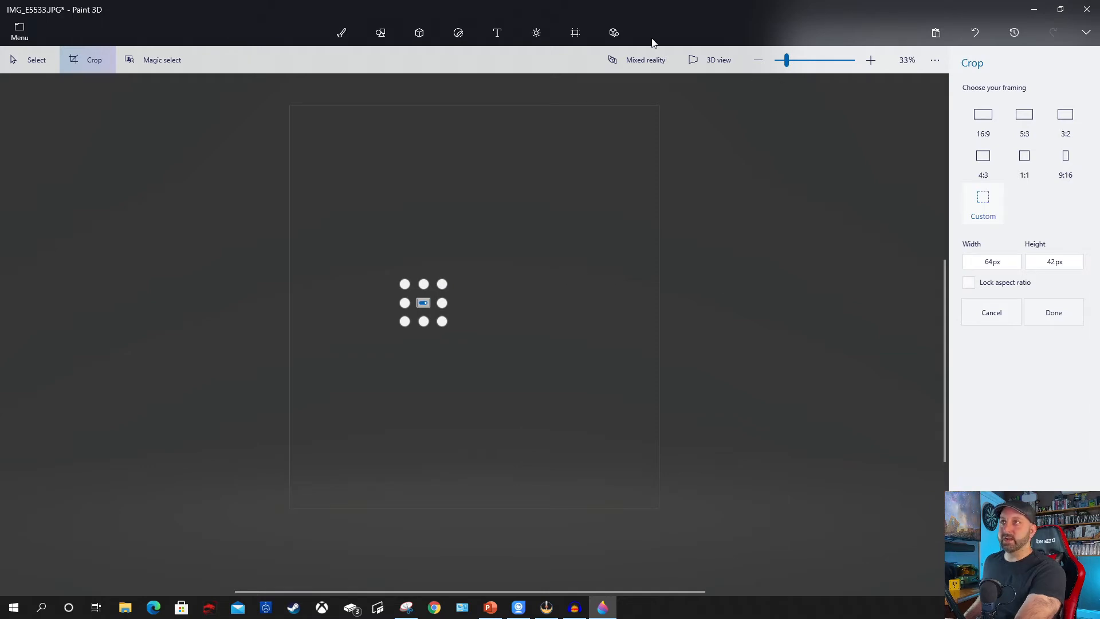
click(575, 33)
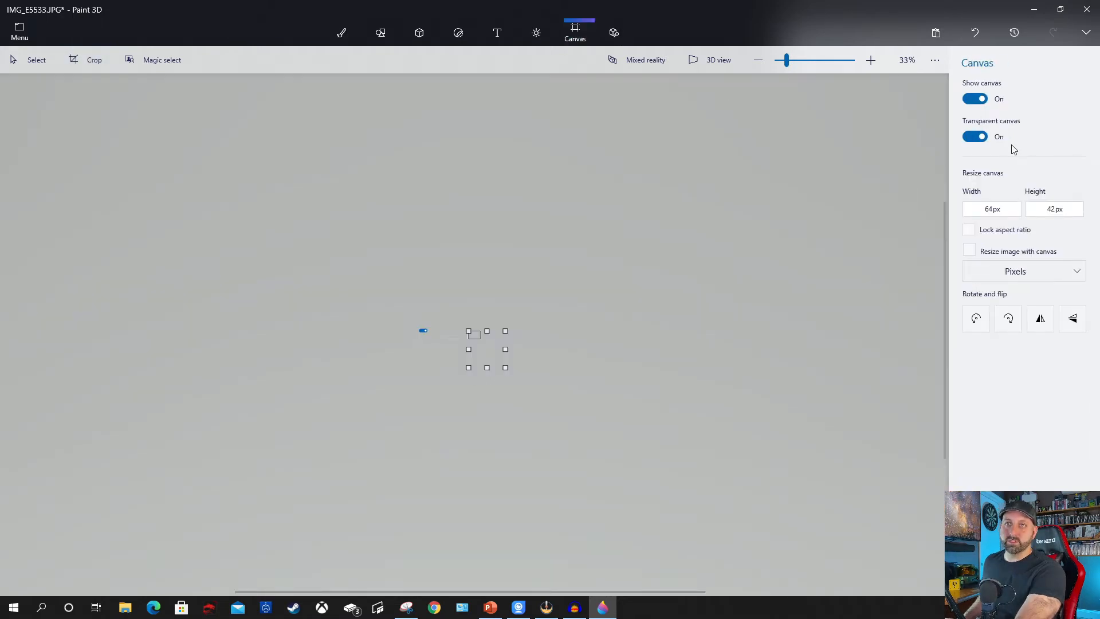
click(468, 338)
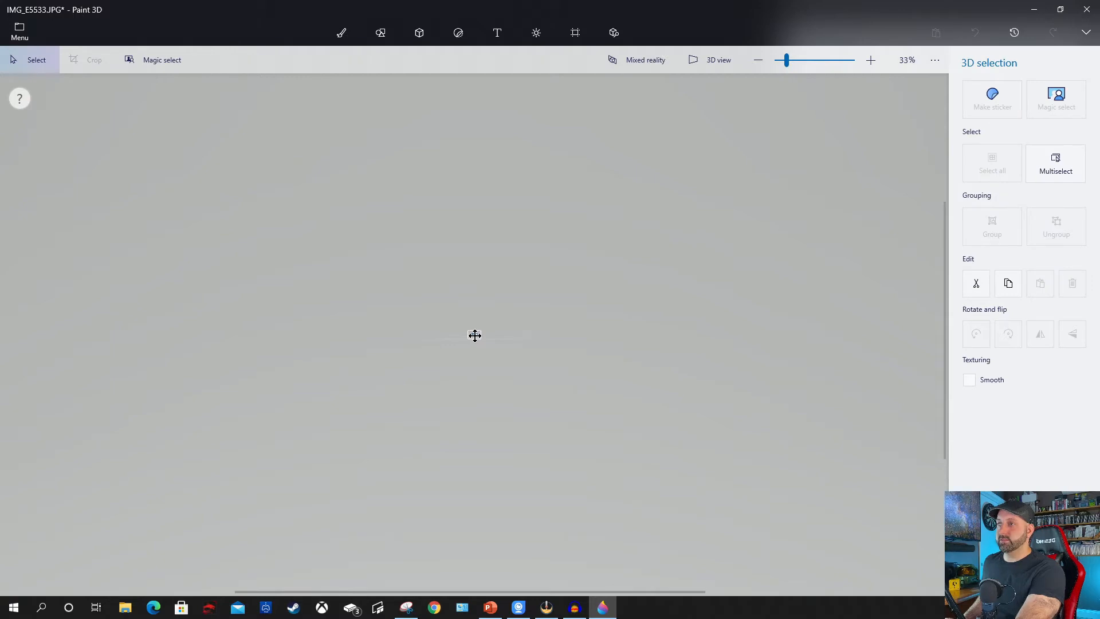
click(475, 336)
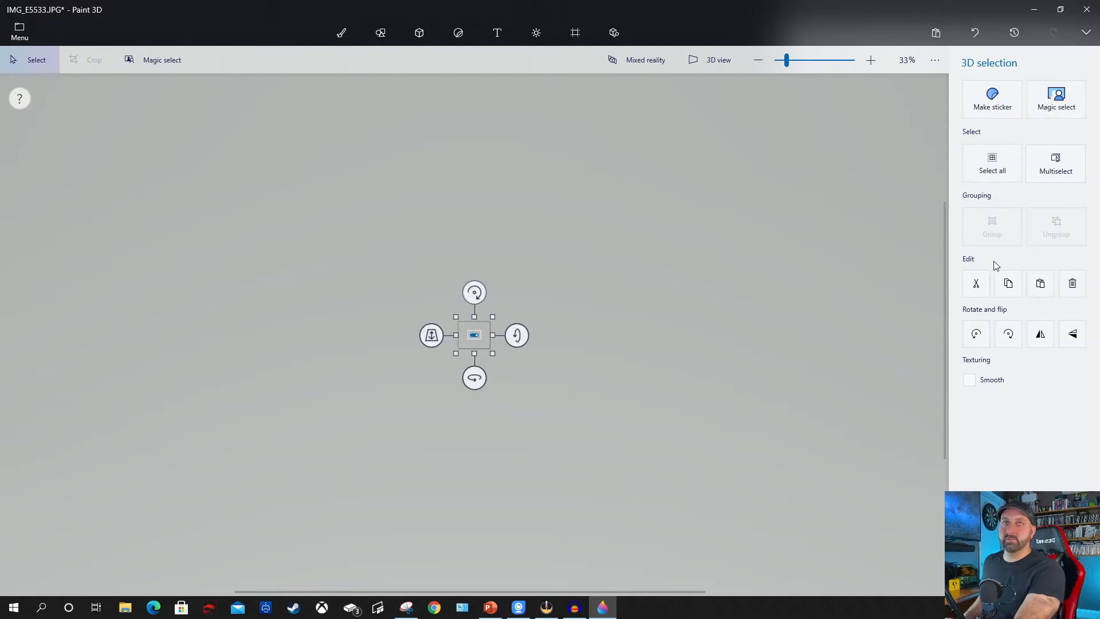
Save the toggle as a PNG image with transparency, replacing the existing button.png.
click(19, 31)
click(63, 181)
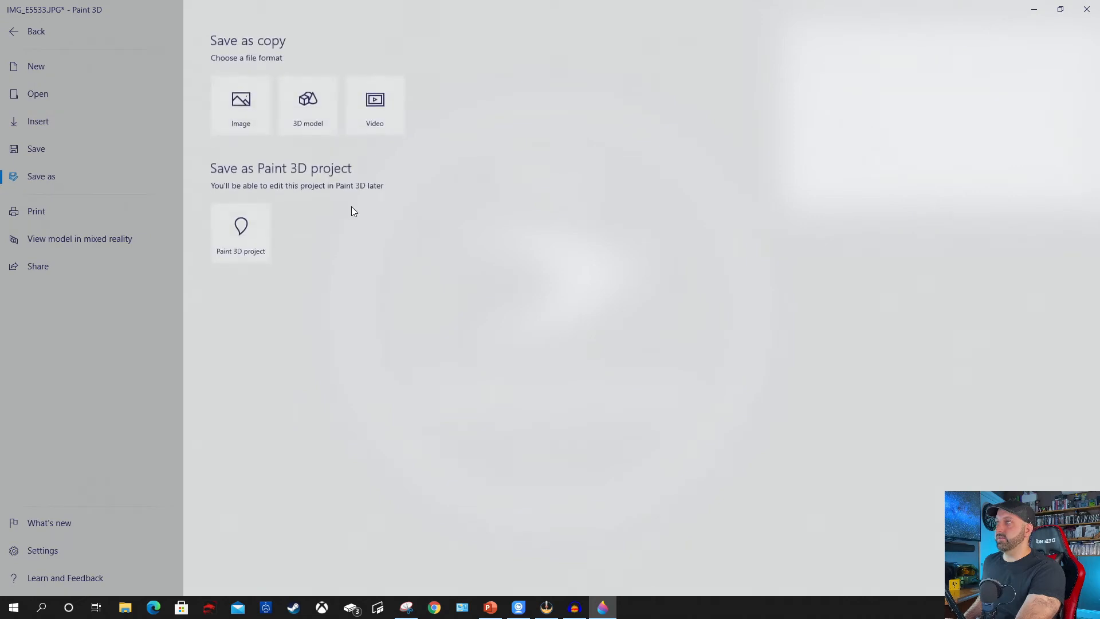
click(244, 113)
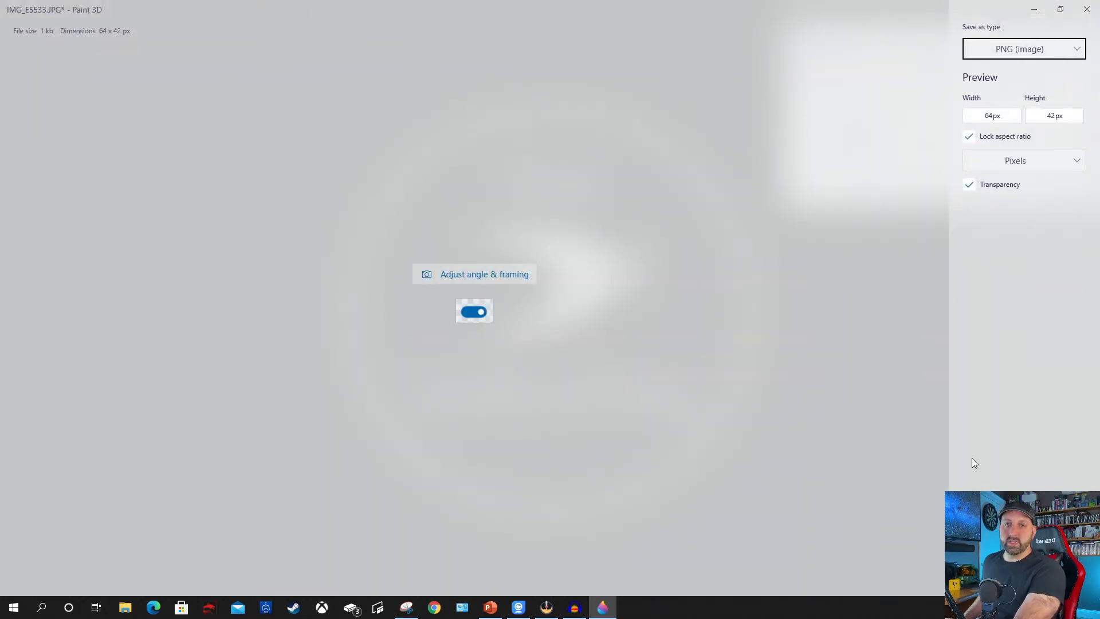
click(992, 577)
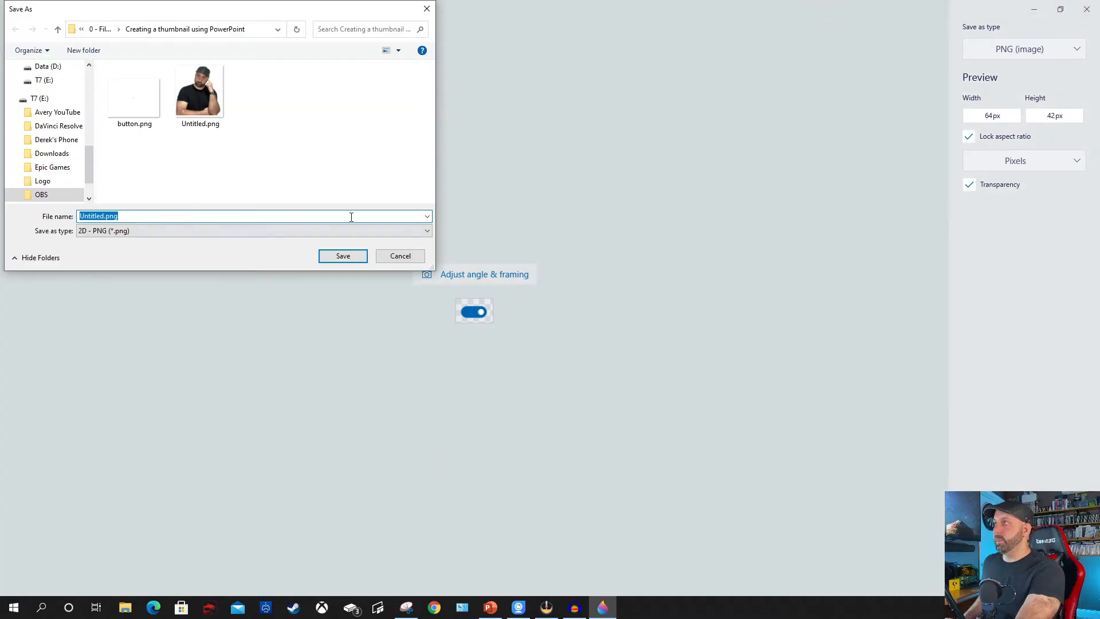
click(138, 107)
click(346, 256)
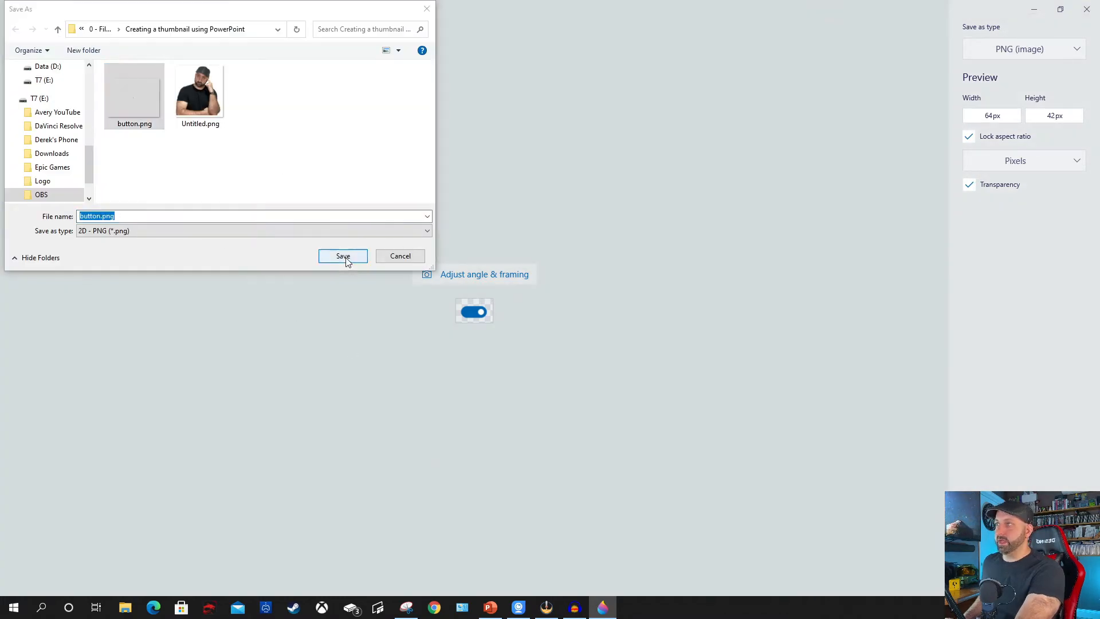
click(577, 305)
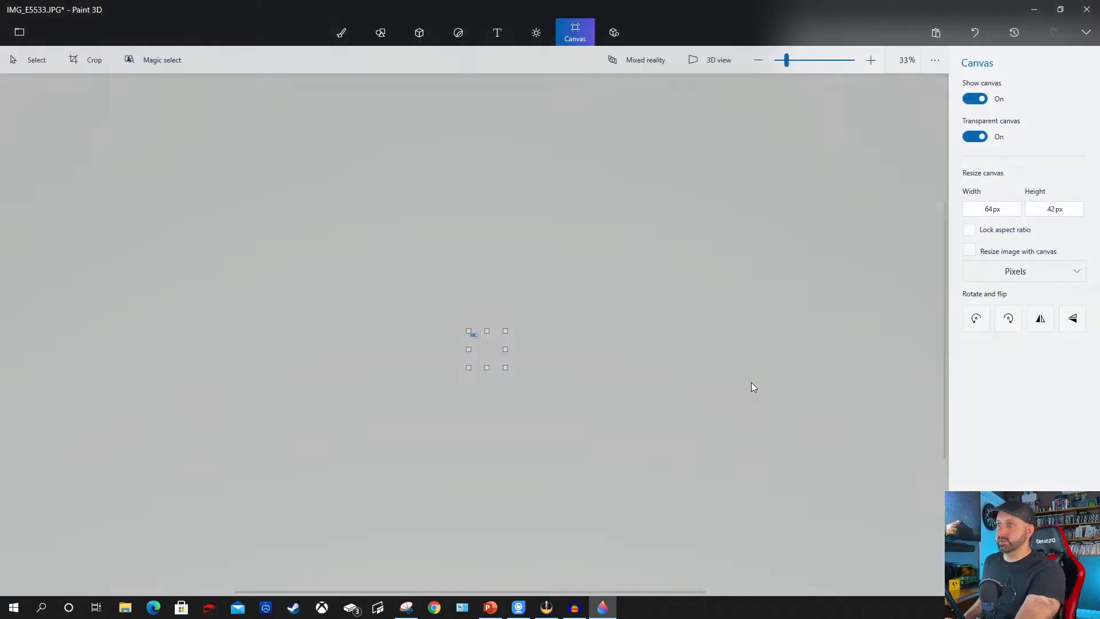
Minimise Paint 3D and Snipping Tool, switch to Thumbnails.pptx in PowerPoint and look through its existing thumbnail slides.
click(1034, 9)
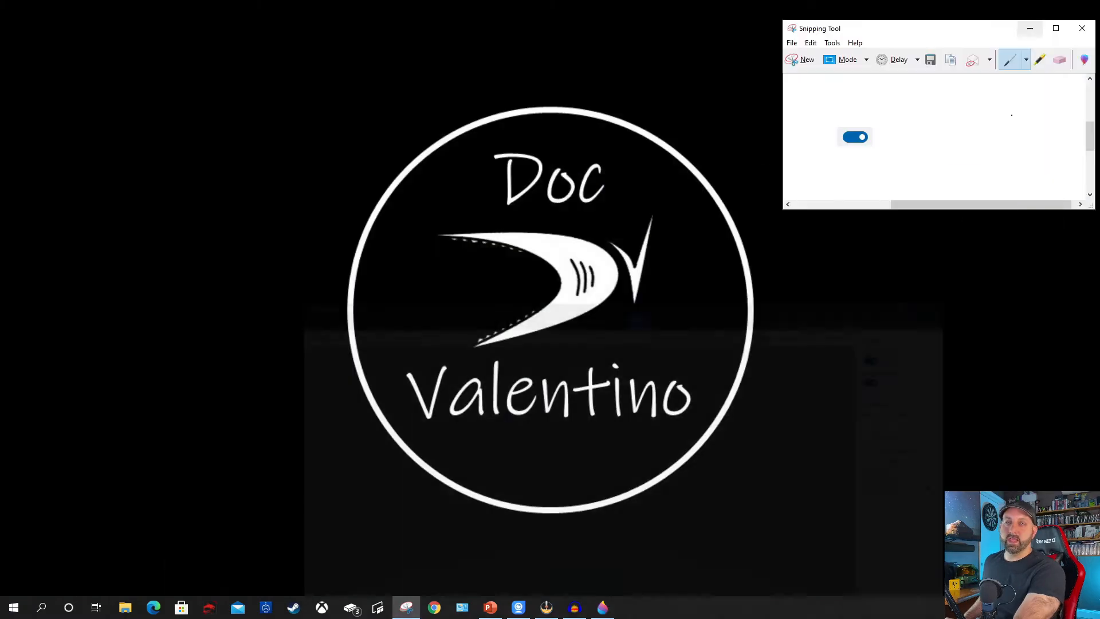
click(1029, 28)
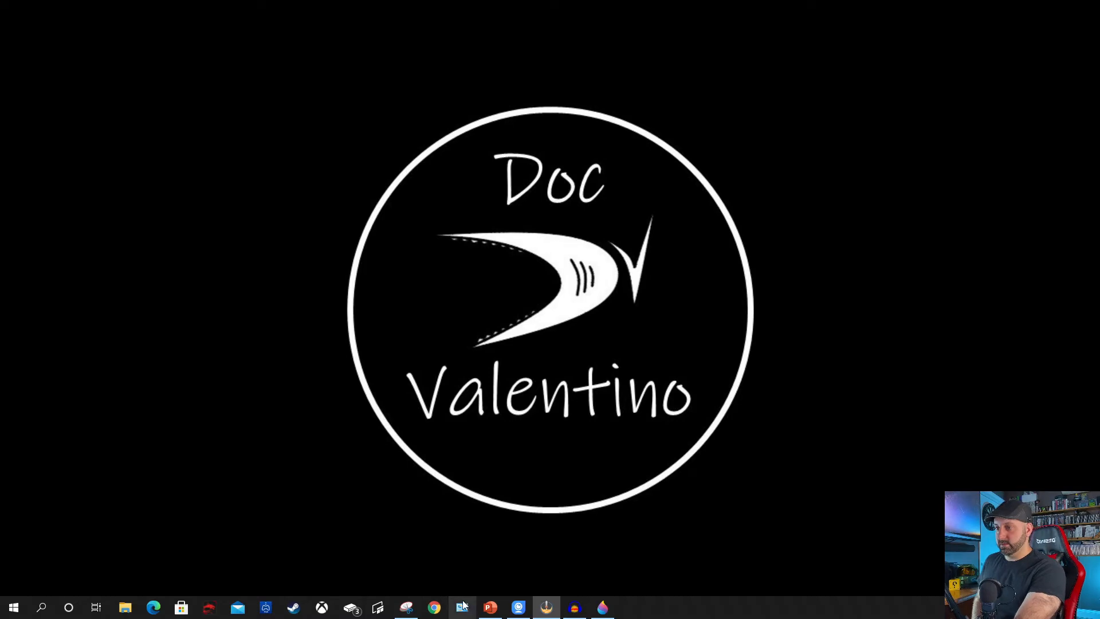
click(491, 607)
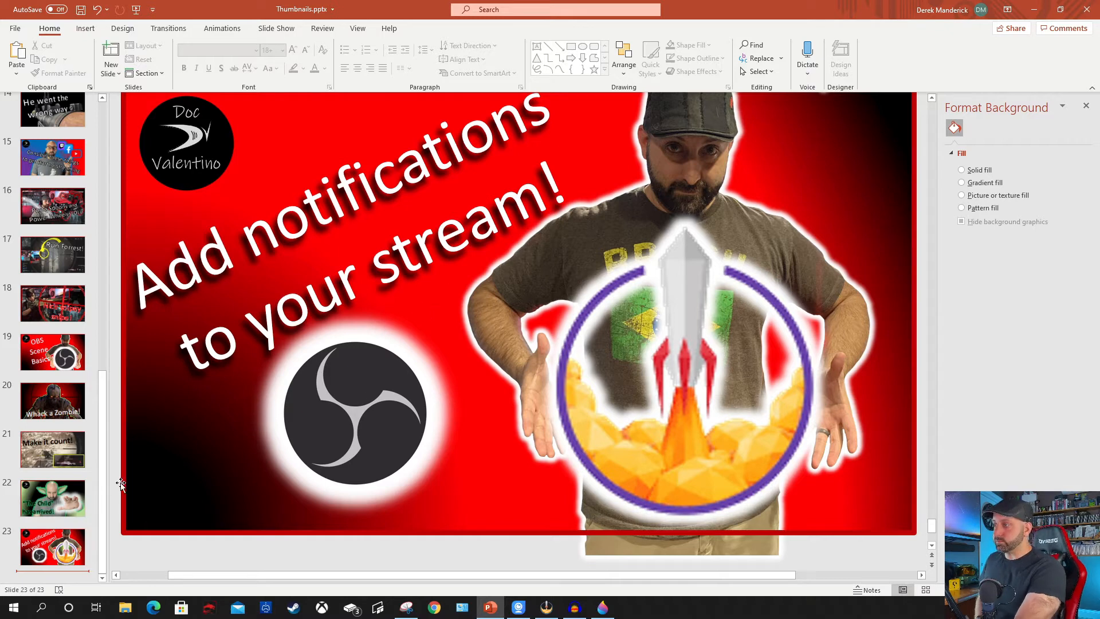
scroll(69, 522, up, 5)
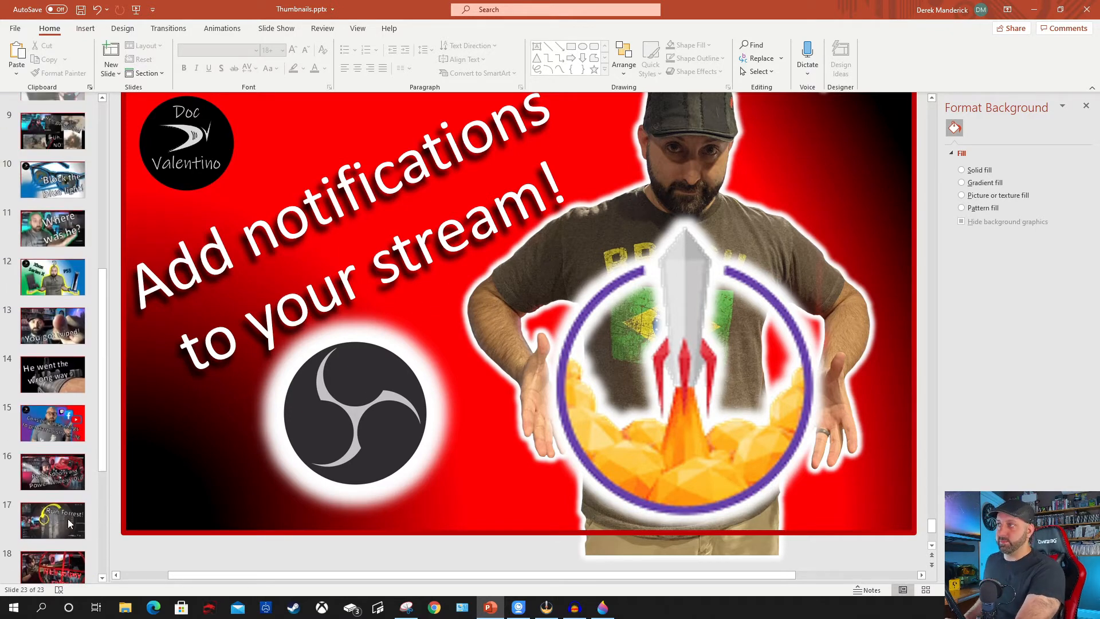
scroll(68, 522, up, 6)
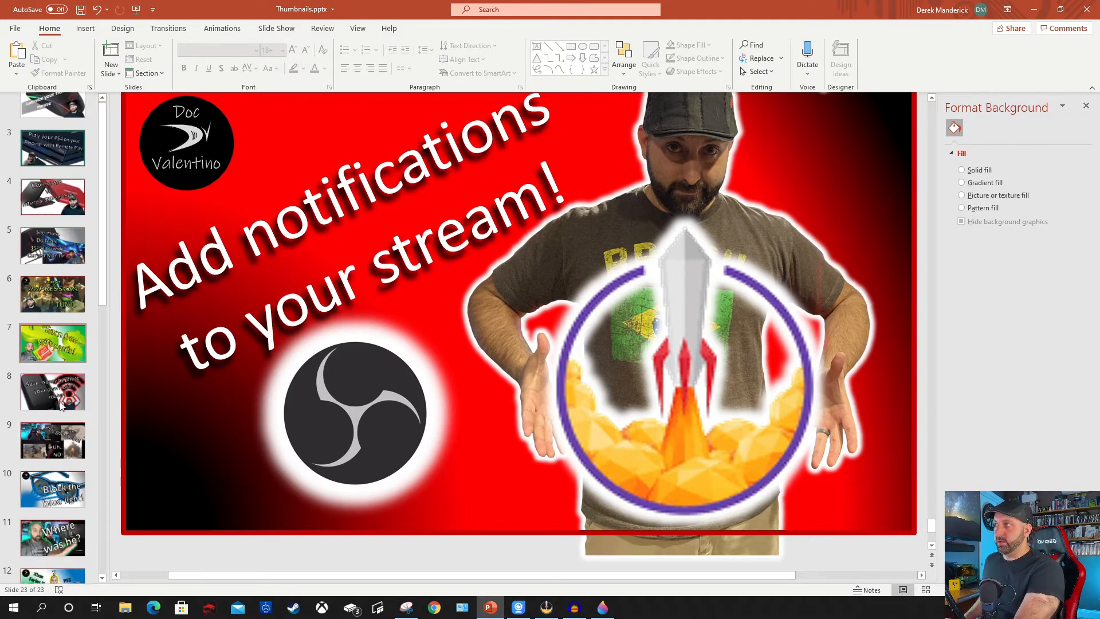
scroll(61, 405, down, 12)
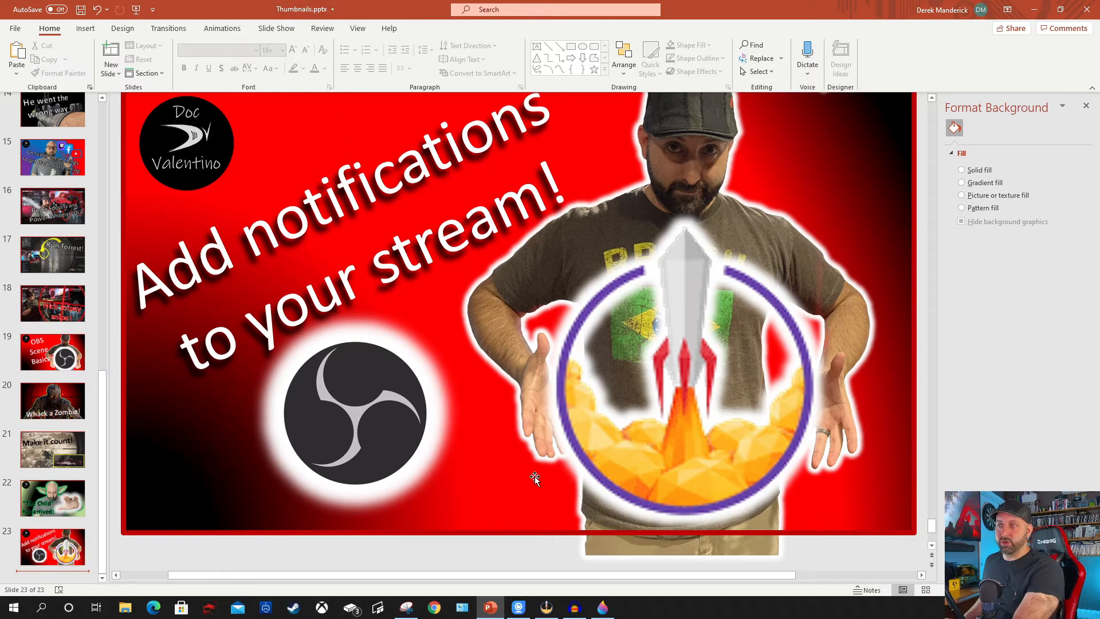
Duplicate slide 23, "Add notifications to your stream!", and select the logo and rocket pictures on the copy.
right_click(77, 564)
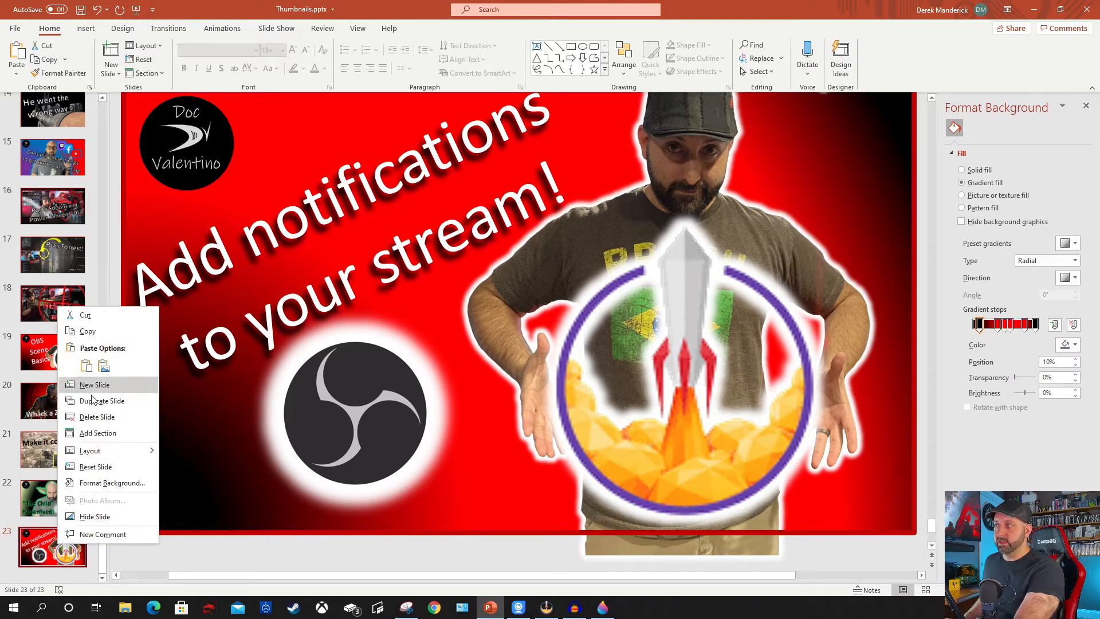
click(115, 401)
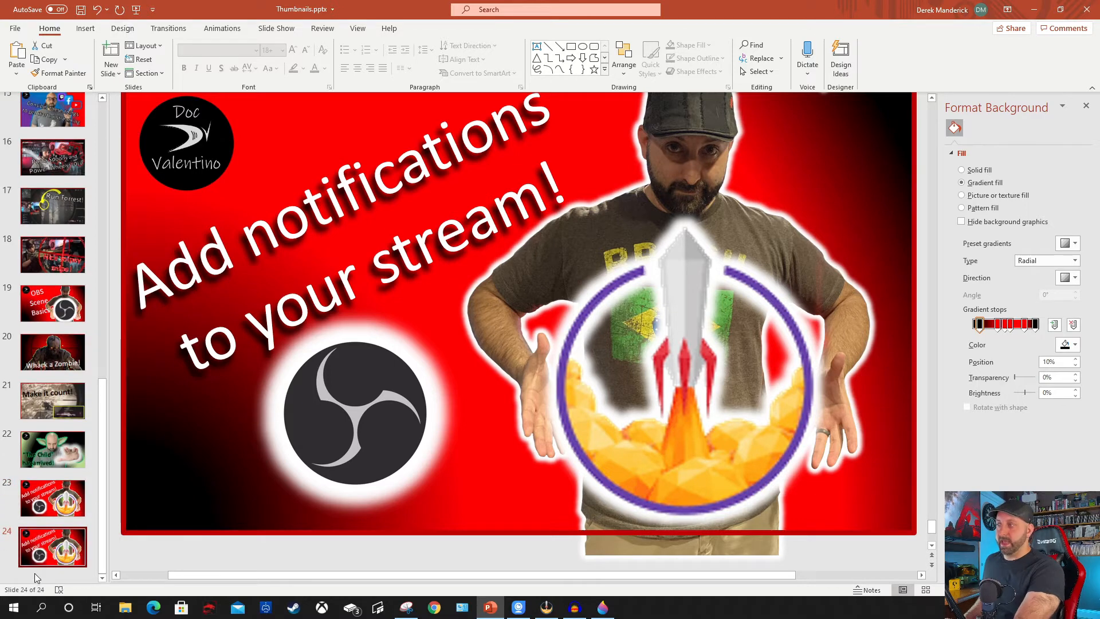
click(285, 385)
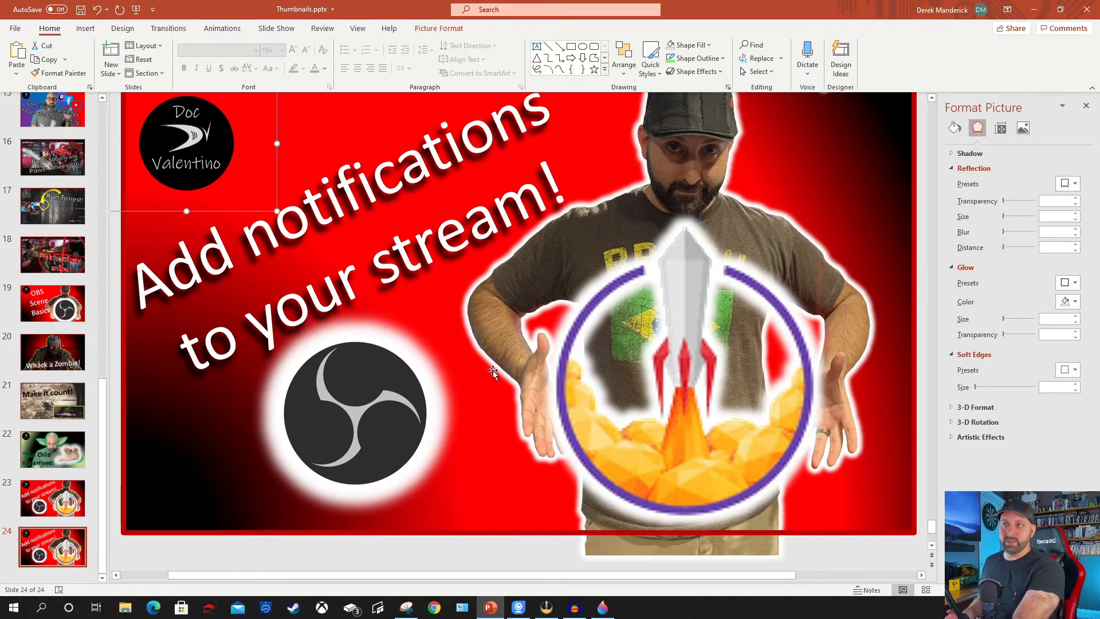
click(657, 324)
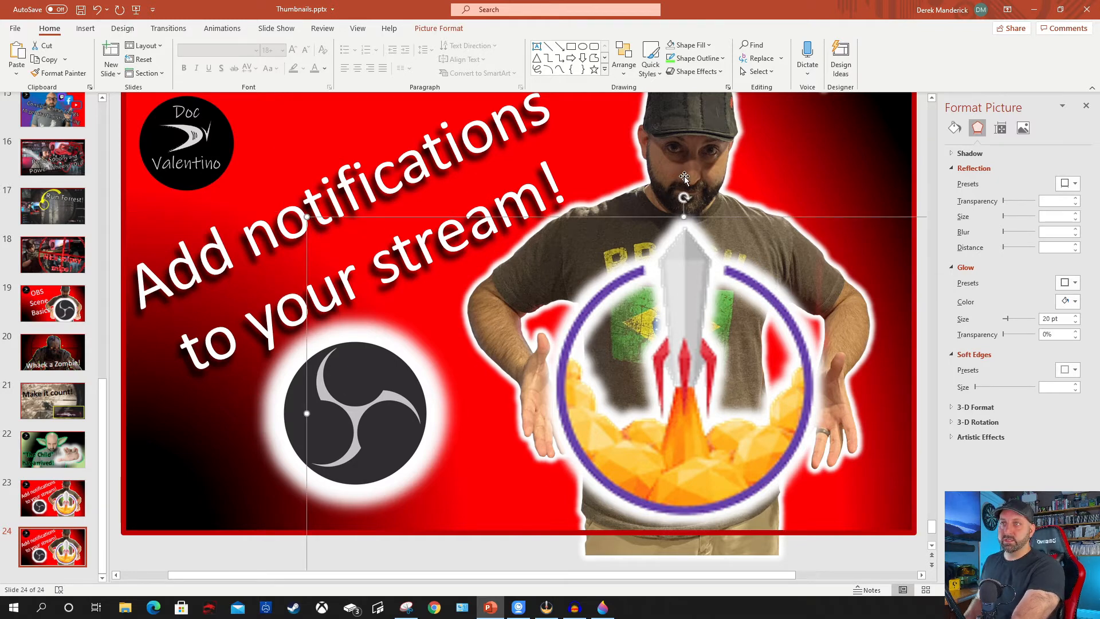
Add a new blank slide after slide 24 at the end of the presentation.
click(77, 565)
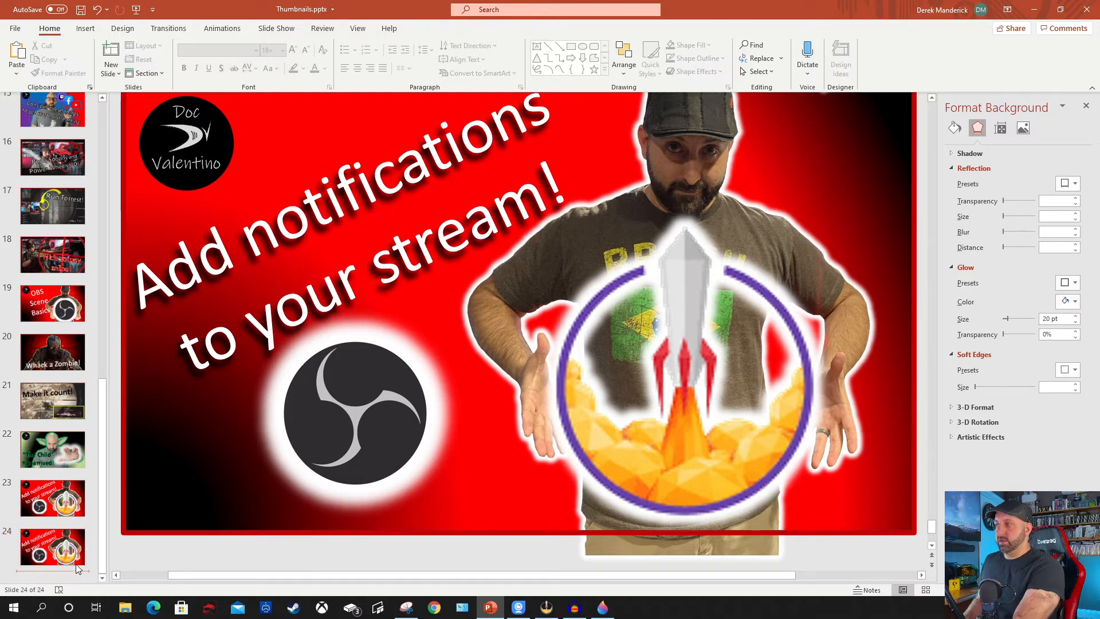
click(111, 69)
click(146, 230)
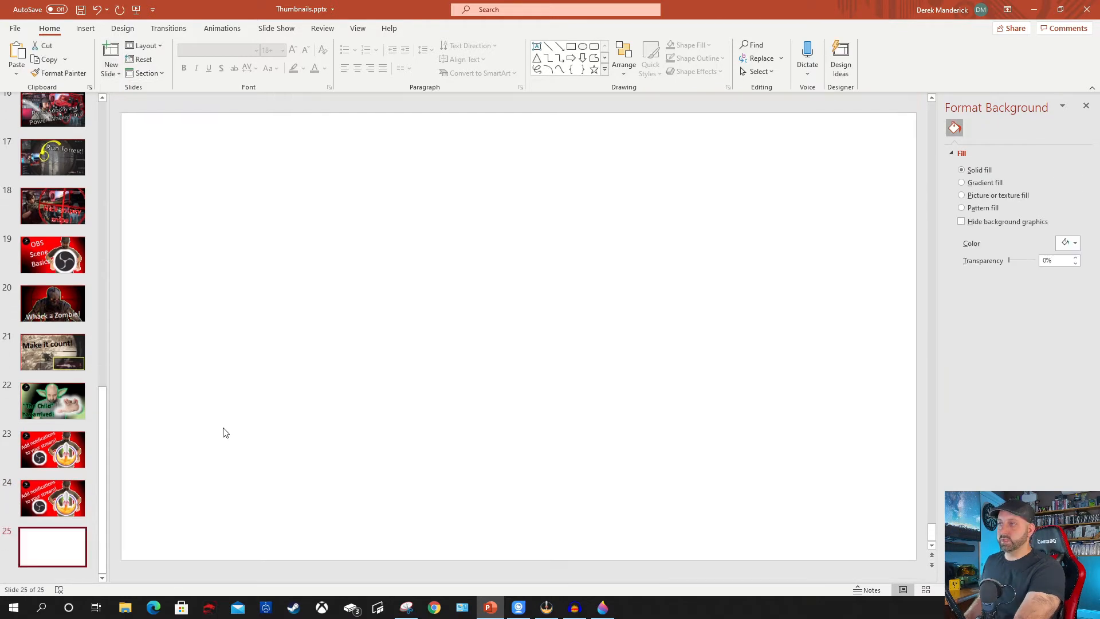
Give the new slide a radial black-and-red gradient background, reducing the red gradient stops and placing one at 60%.
click(86, 29)
click(122, 29)
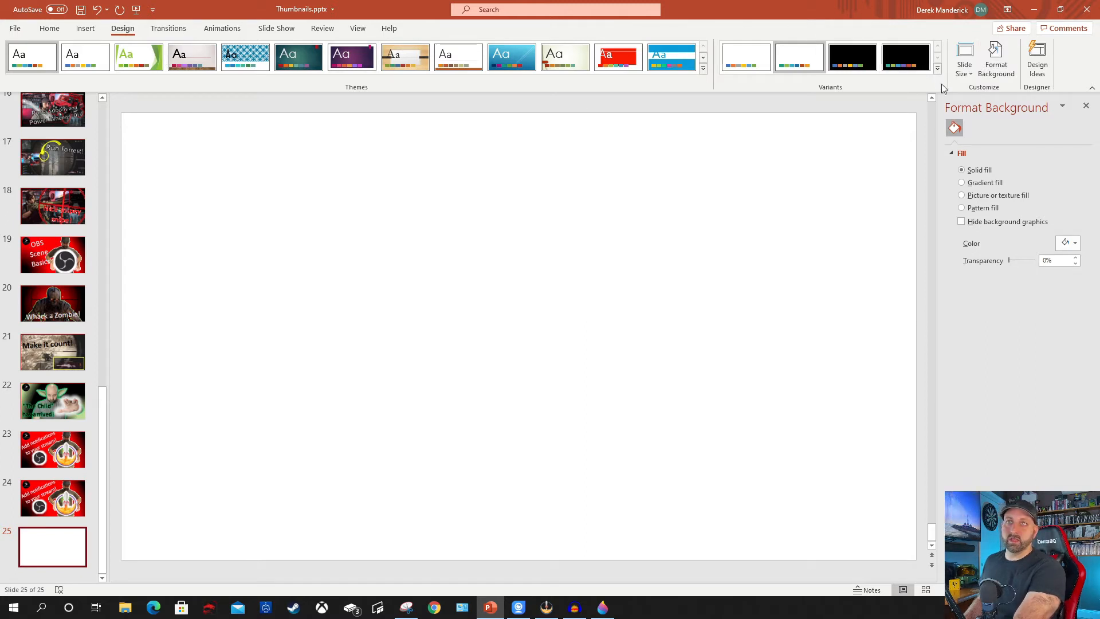
click(970, 183)
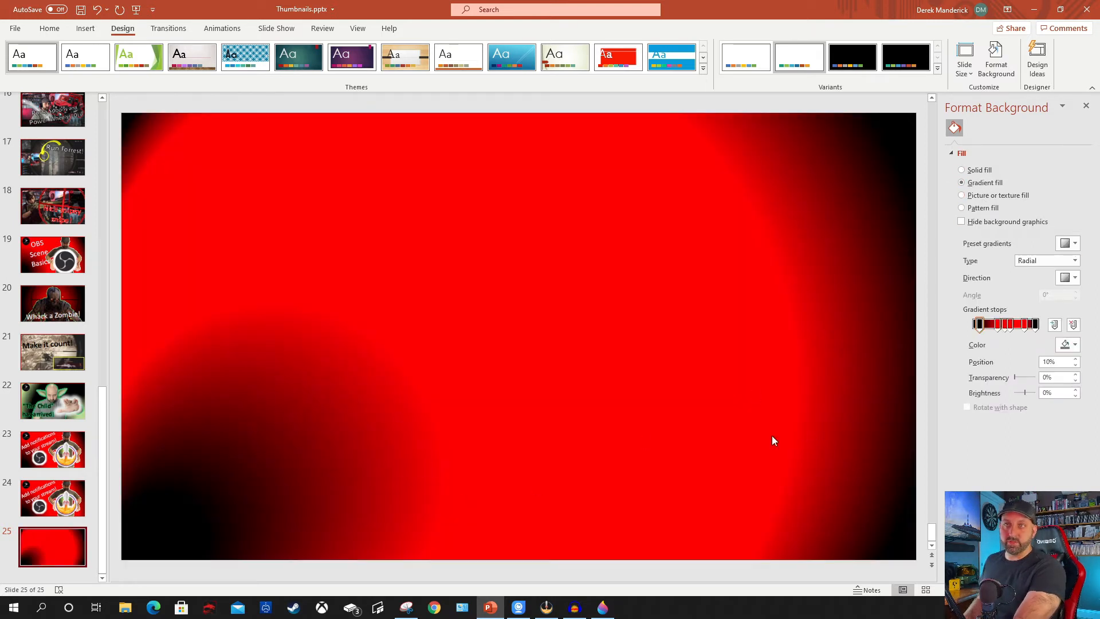
click(1014, 330)
drag(983, 326, 1013, 333)
click(1022, 362)
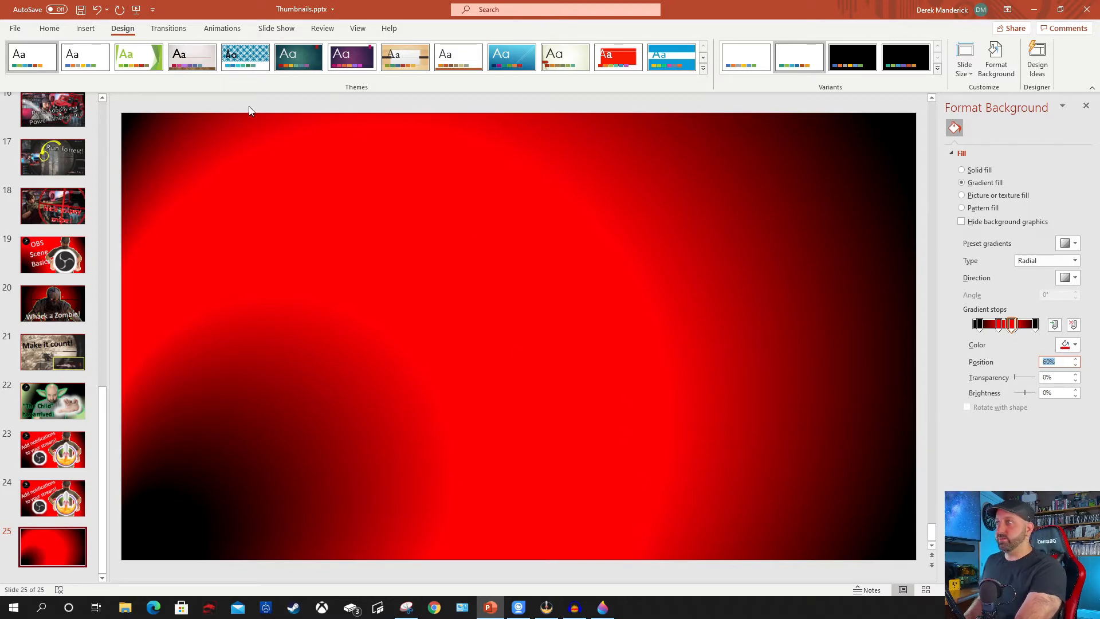
Insert the cutout picture Untitled.png from the project folder onto slide 25.
key(alt+n)
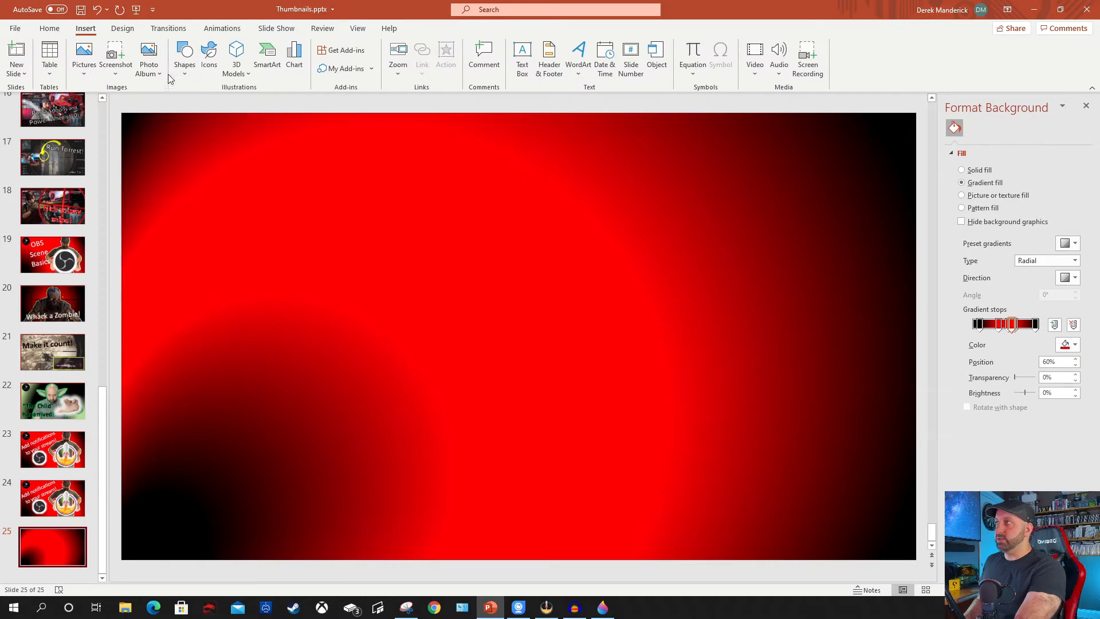
click(87, 64)
click(99, 104)
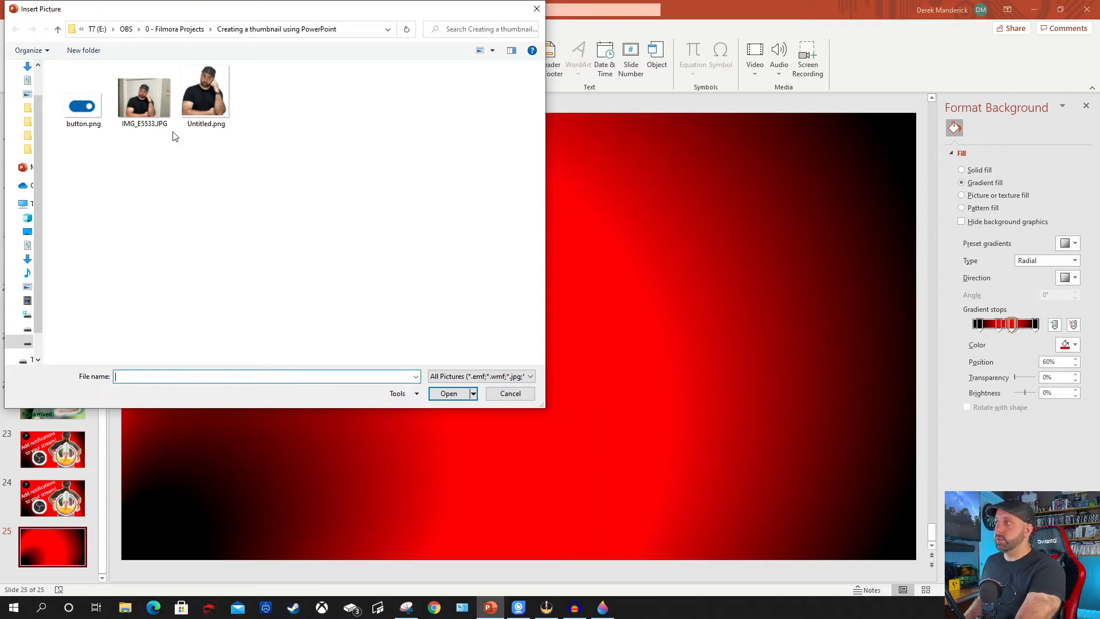
click(206, 94)
click(448, 394)
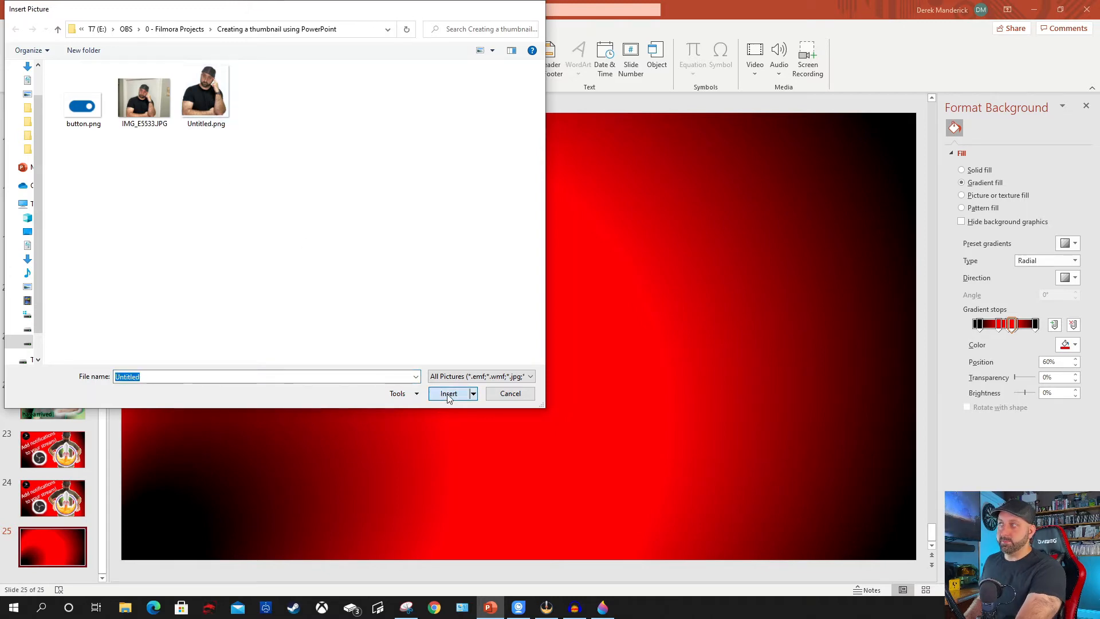
Enlarge the man's picture to about 7.81" high by 7.15" wide and centre it on the slide.
drag(542, 415, 543, 419)
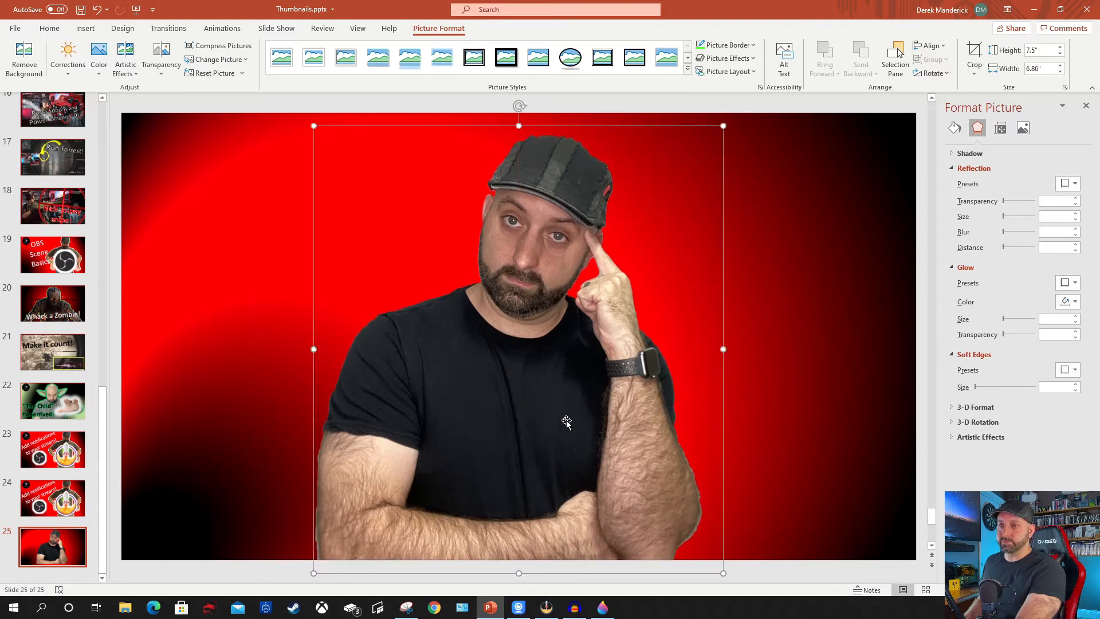
drag(722, 126, 737, 108)
drag(536, 306, 524, 315)
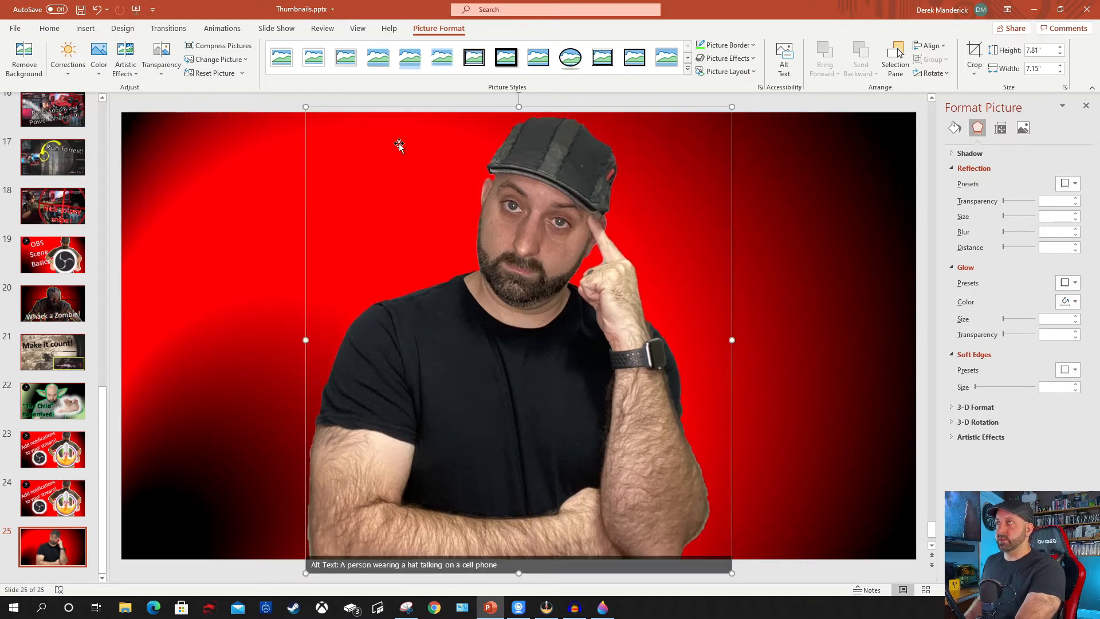
Give the man's picture a glow in the recent bright green colour with a size of 15 pt.
click(64, 30)
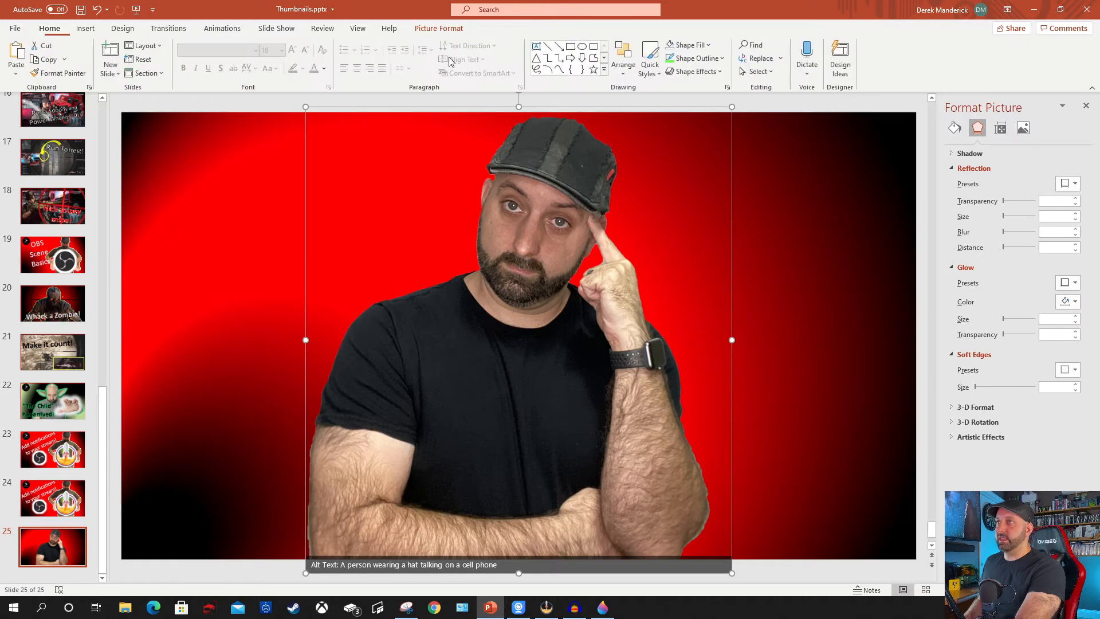
click(701, 72)
mouse_move(705, 178)
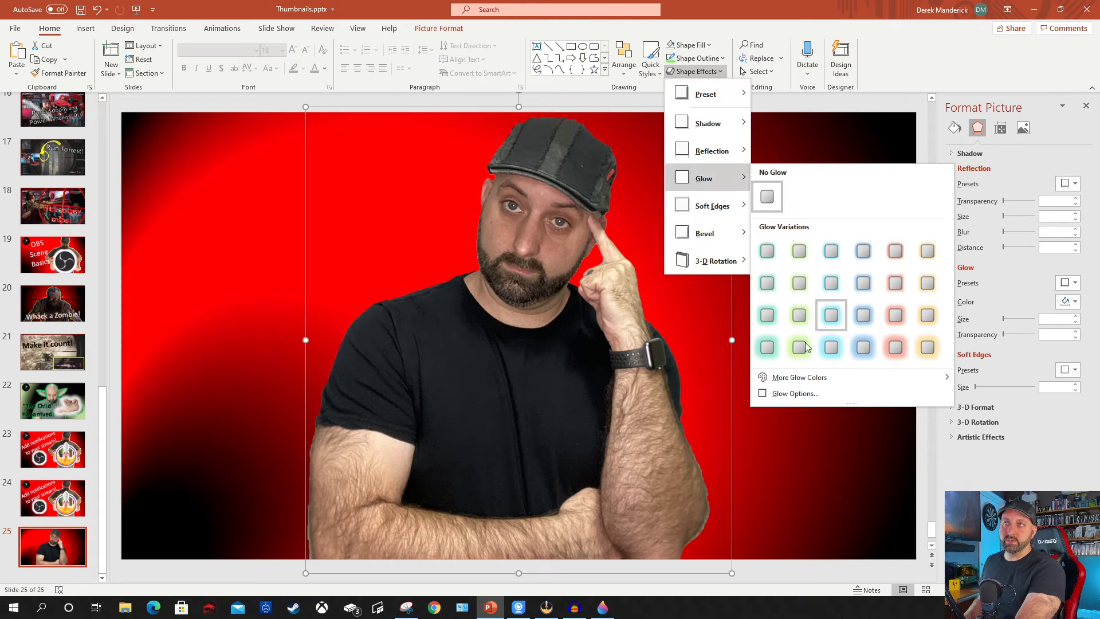
click(785, 394)
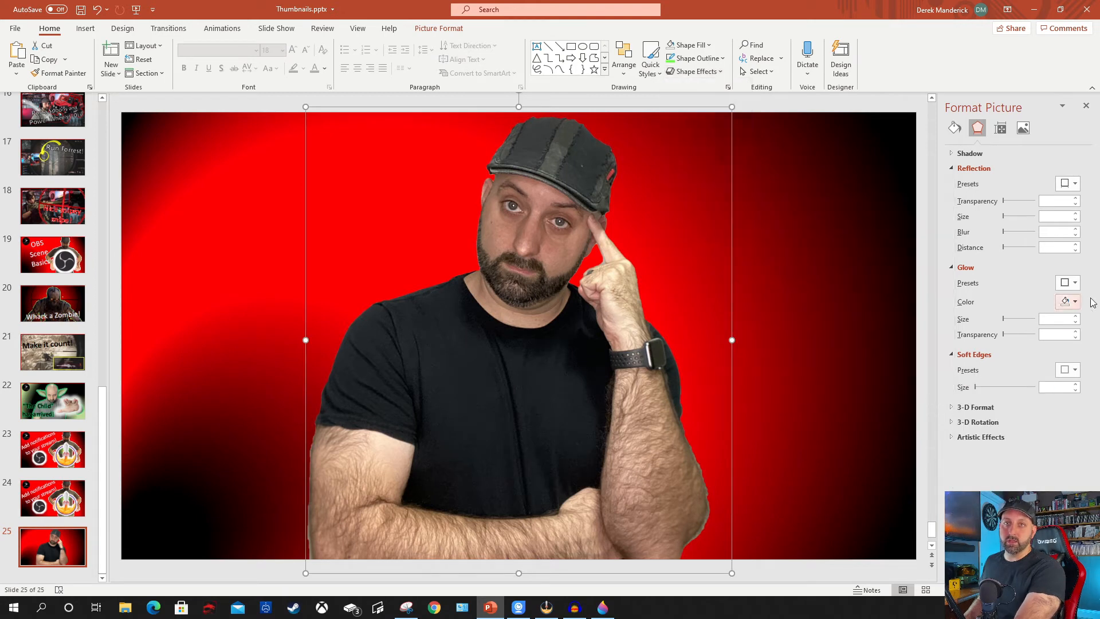
click(1074, 304)
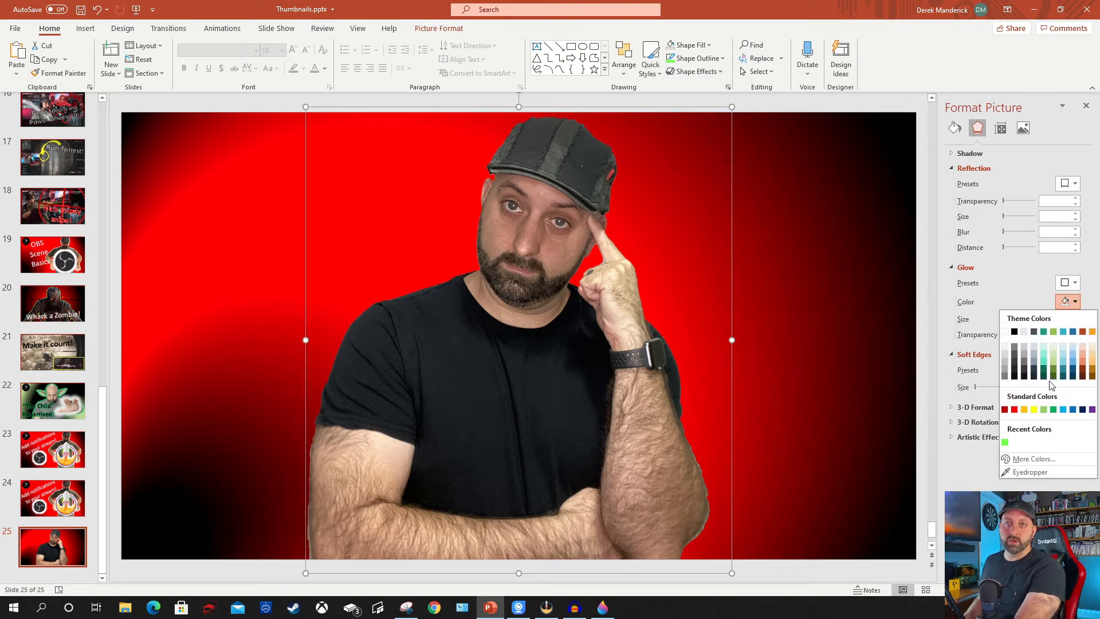
click(1005, 442)
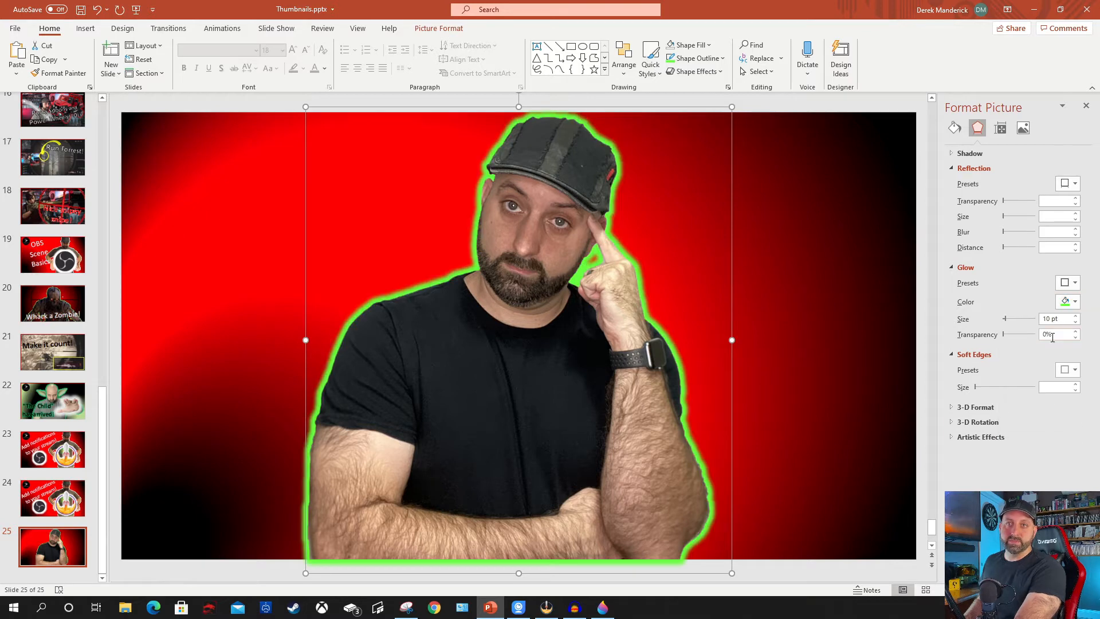
click(1076, 316)
click(1076, 316)
click(1075, 316)
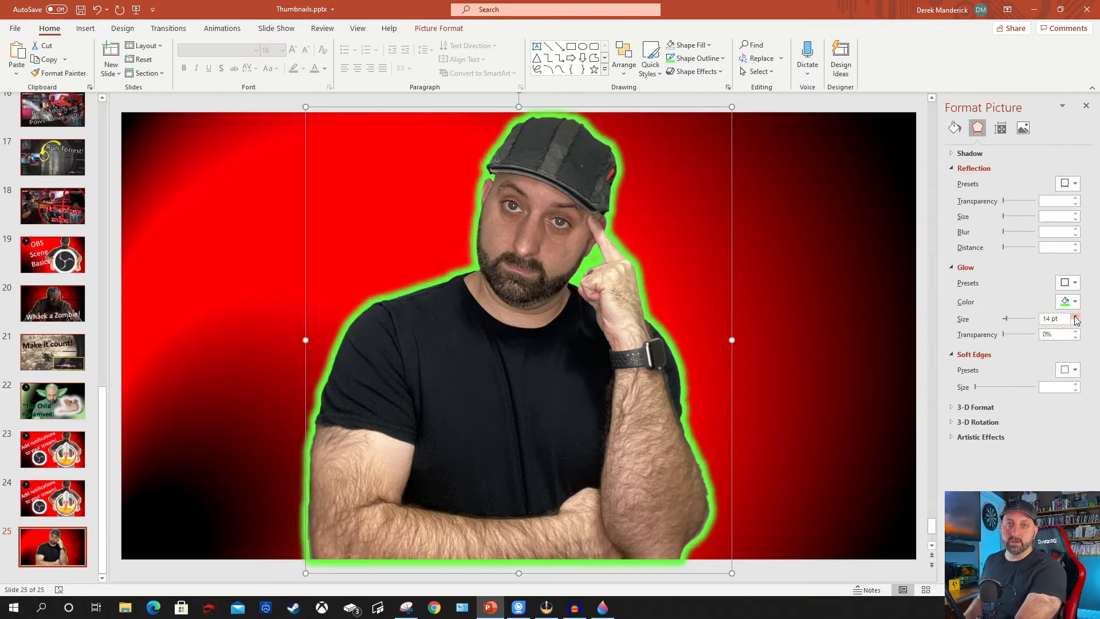
click(1076, 316)
click(1076, 316)
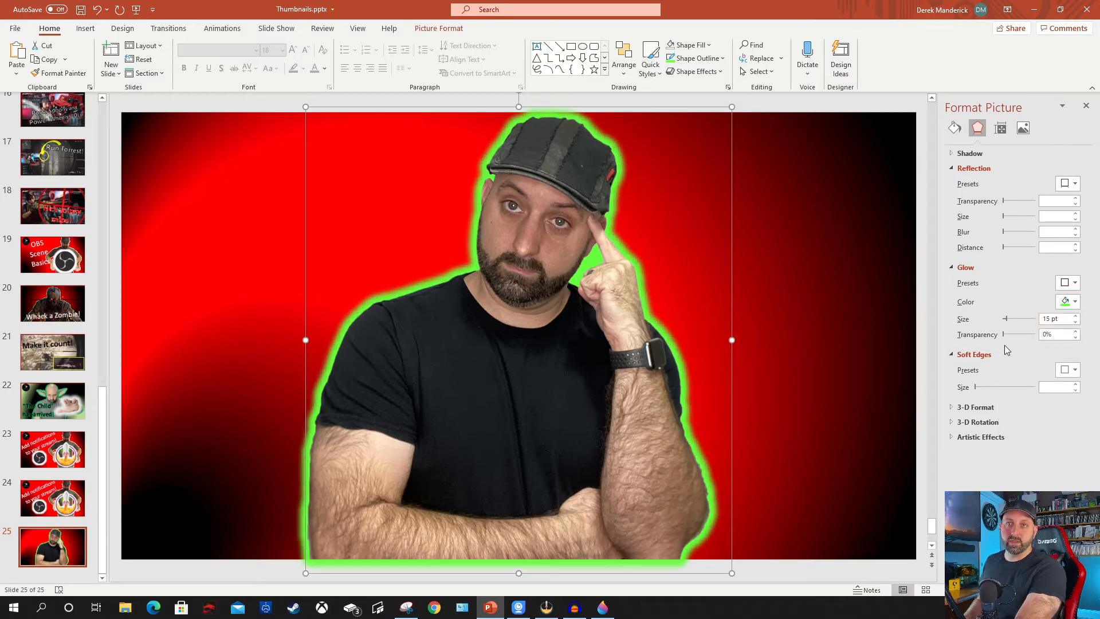
Try out glow transparency and soft edges on the man's picture, returning soft edges to 0 pt.
mouse_move(1003, 334)
mouse_down()
mouse_move(1023, 335)
mouse_move(997, 337)
mouse_up()
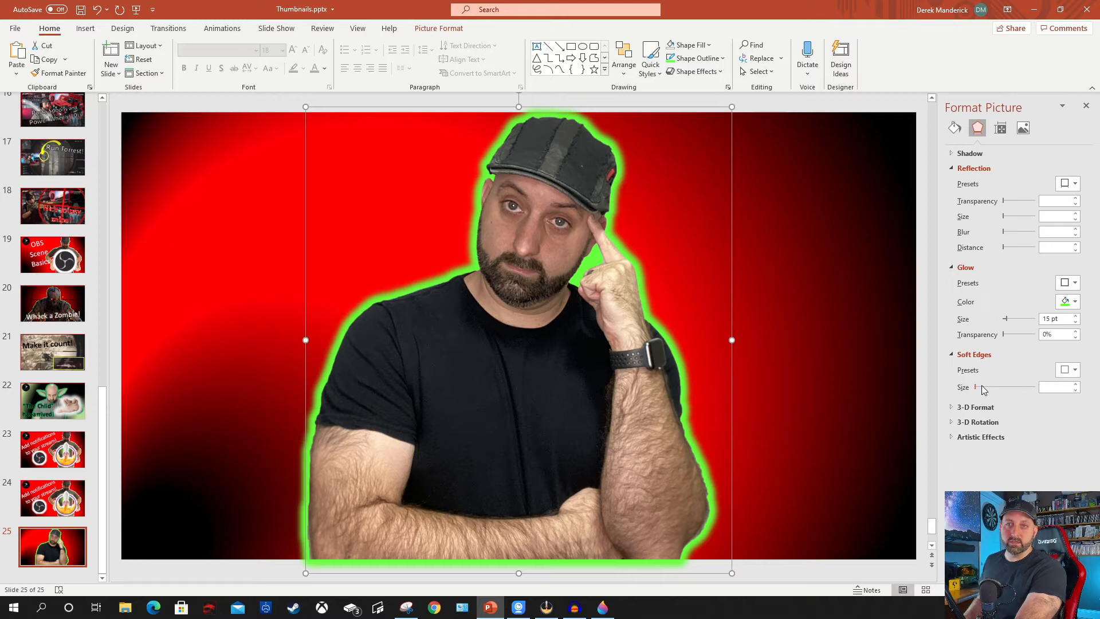
mouse_move(977, 391)
mouse_down()
mouse_move(1006, 392)
mouse_move(967, 395)
mouse_up()
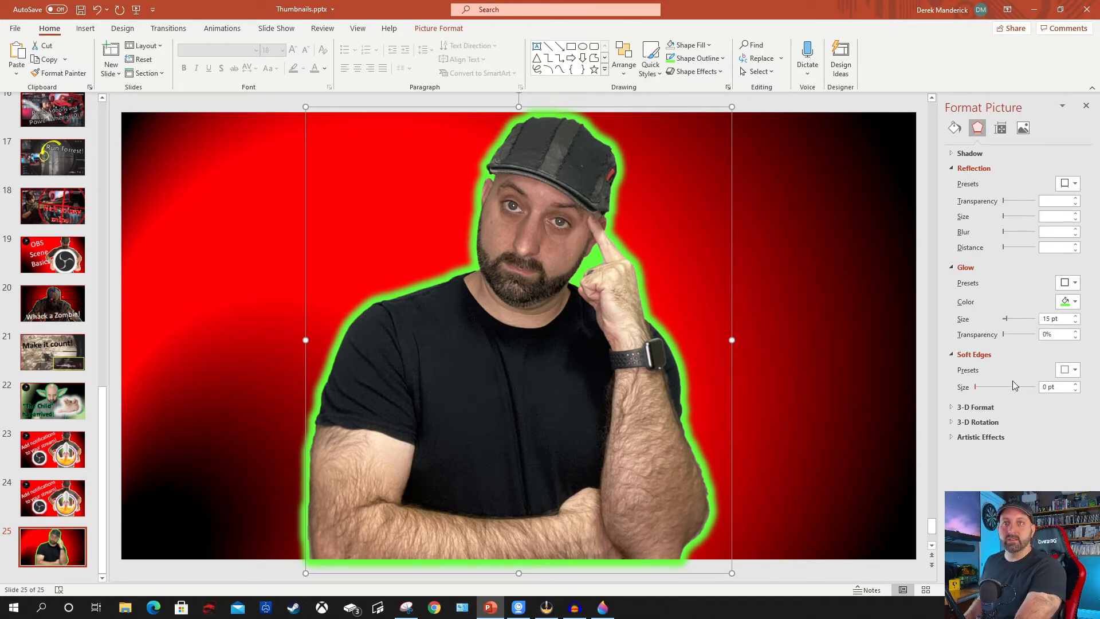
click(789, 322)
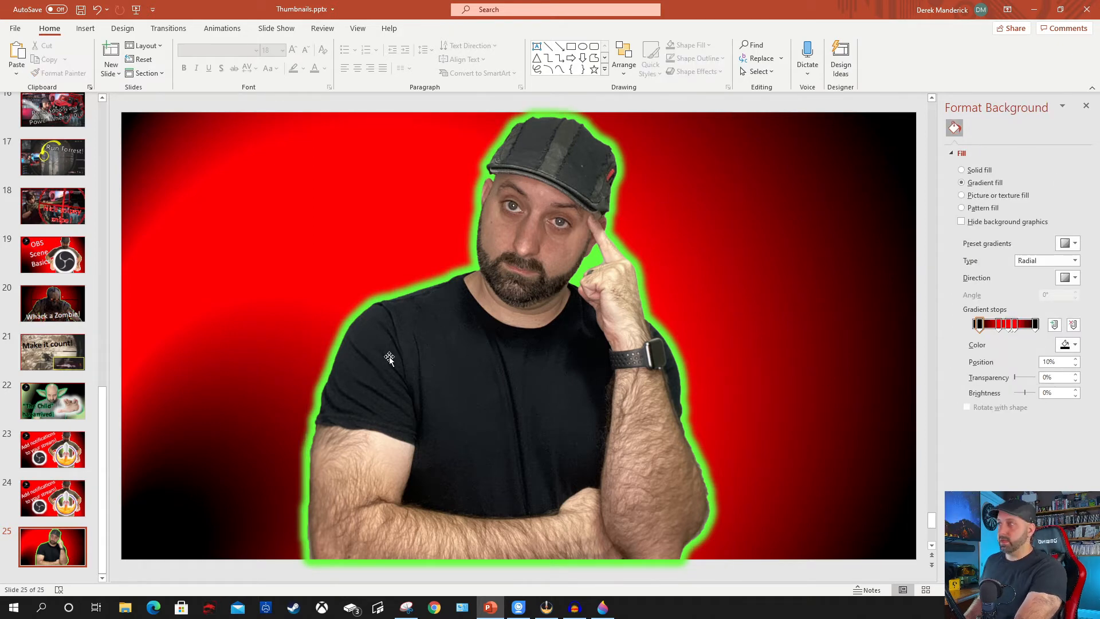
Copy the round black logo from slide 24 into the upper-left corner of slide 25.
scroll(137, 389, up, 1)
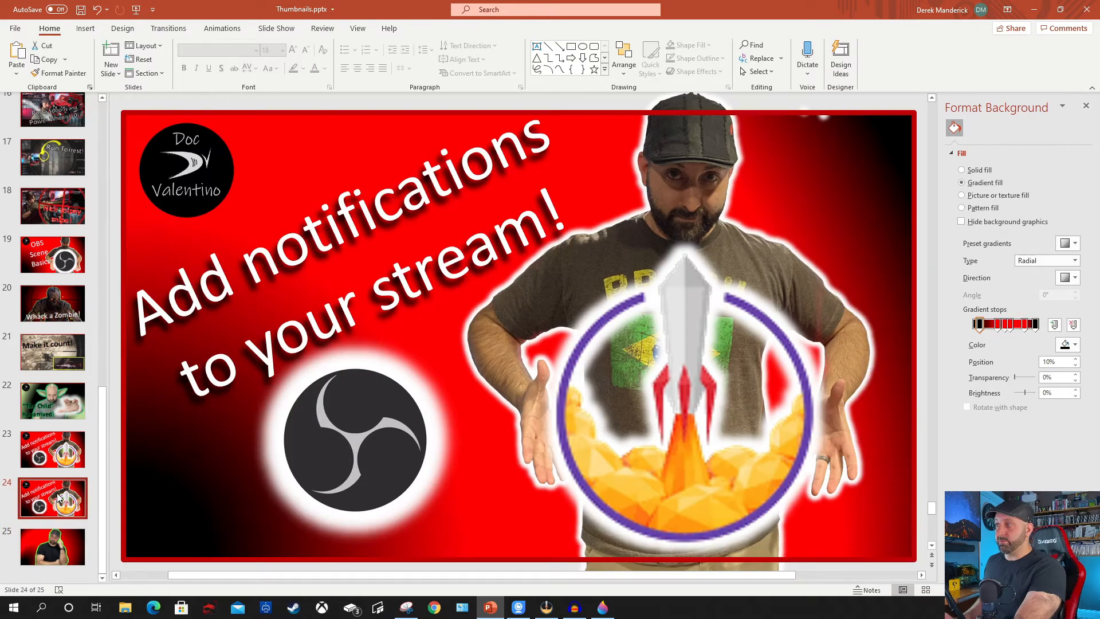
click(179, 178)
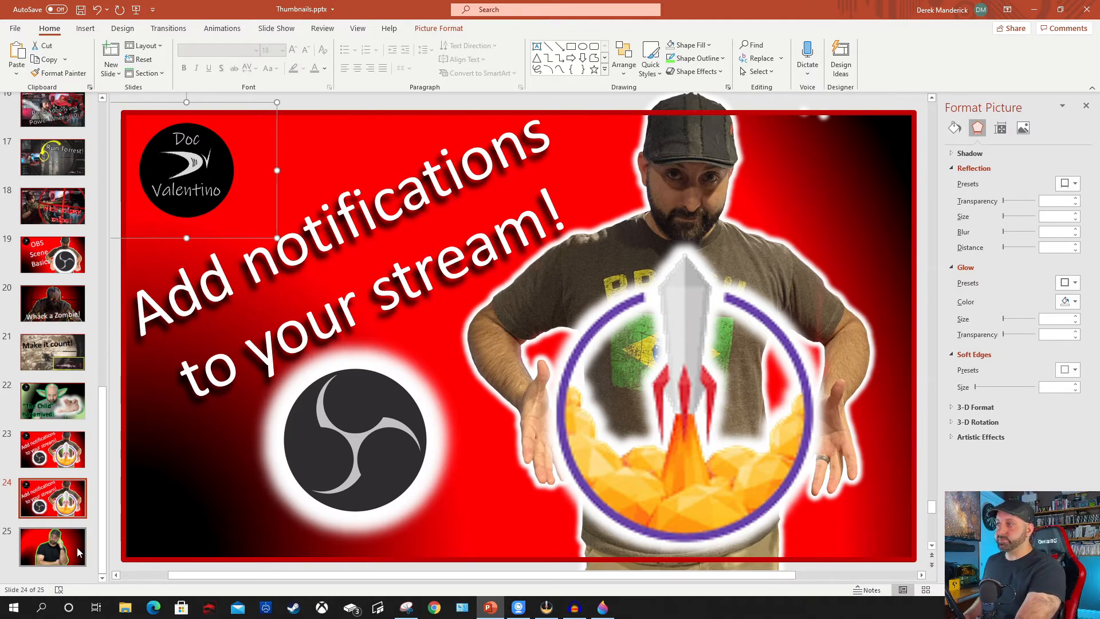
click(53, 547)
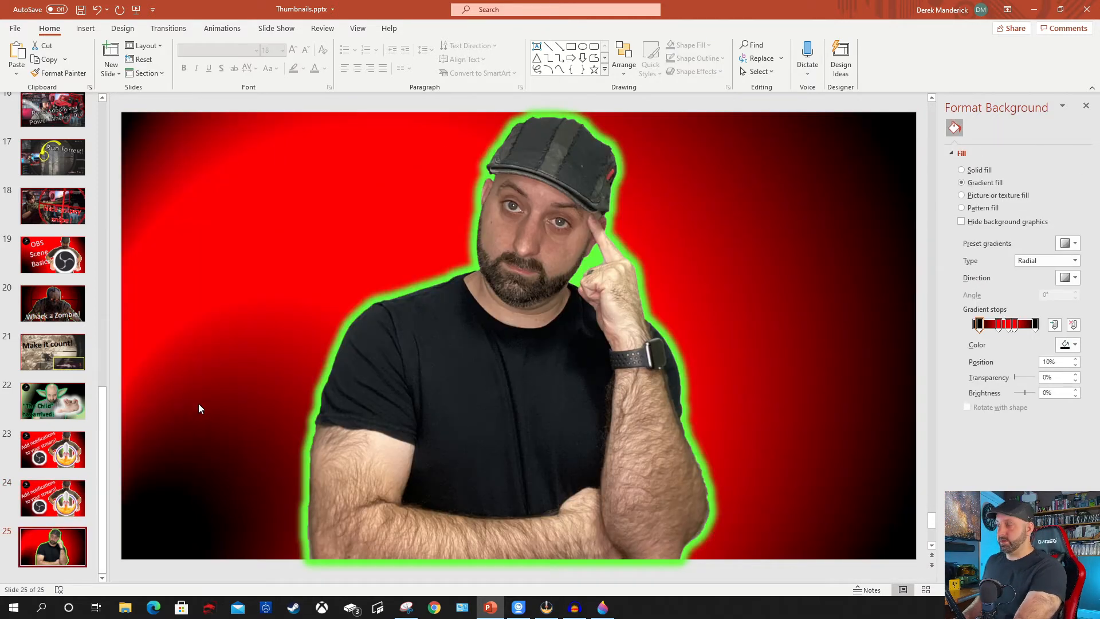
key(ctrl+v)
scroll(243, 281, up, 1)
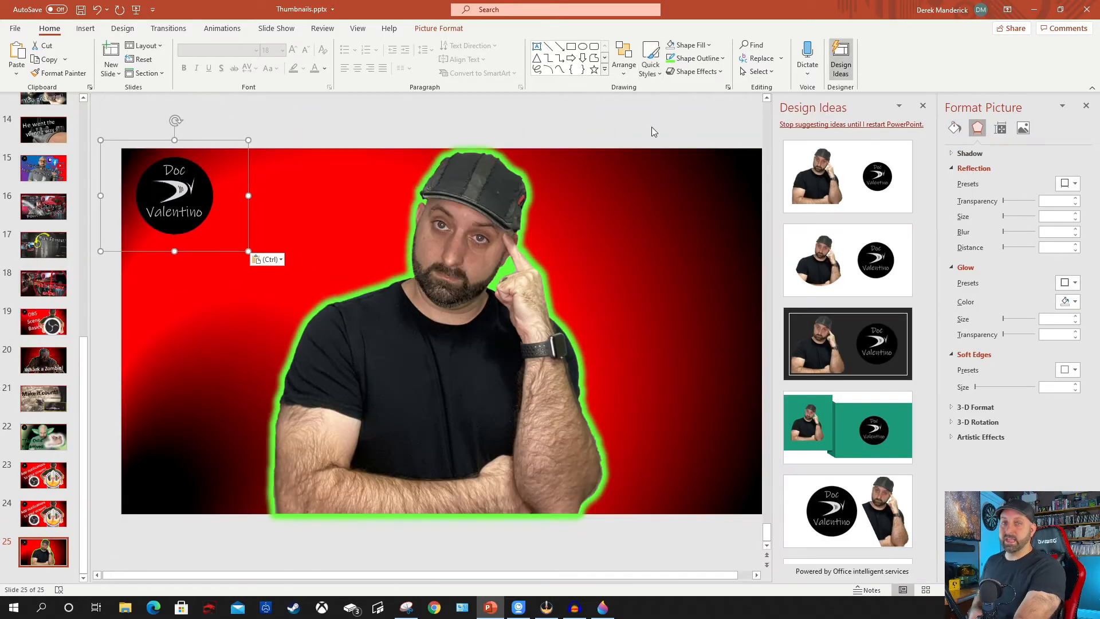
click(653, 125)
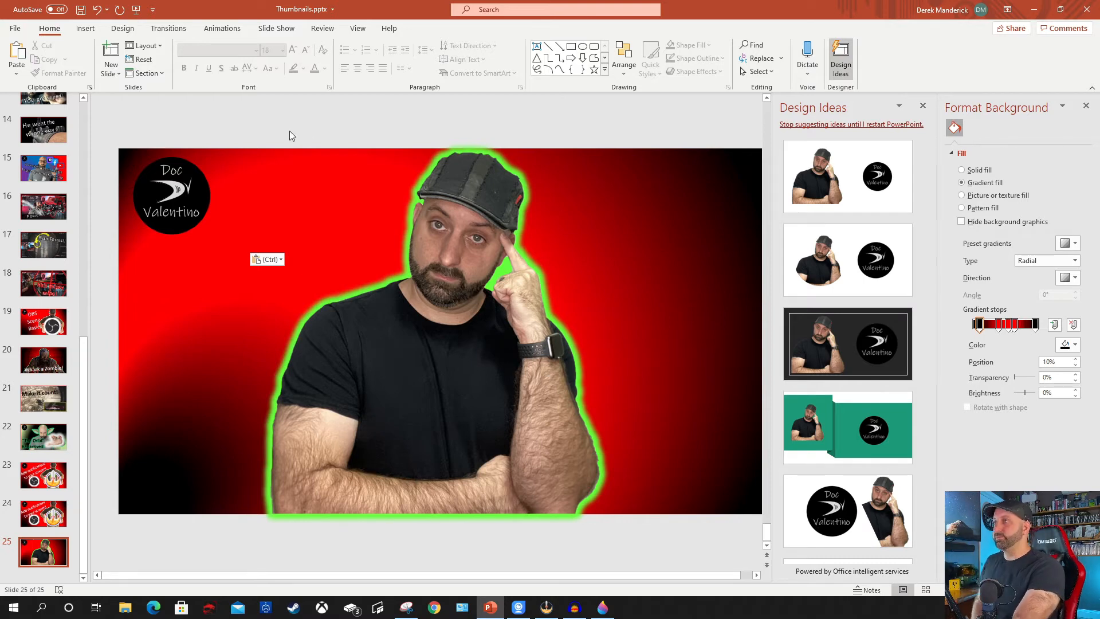
Draw a rectangle covering the whole slide, about 13.33" wide by 7.5" high.
click(85, 28)
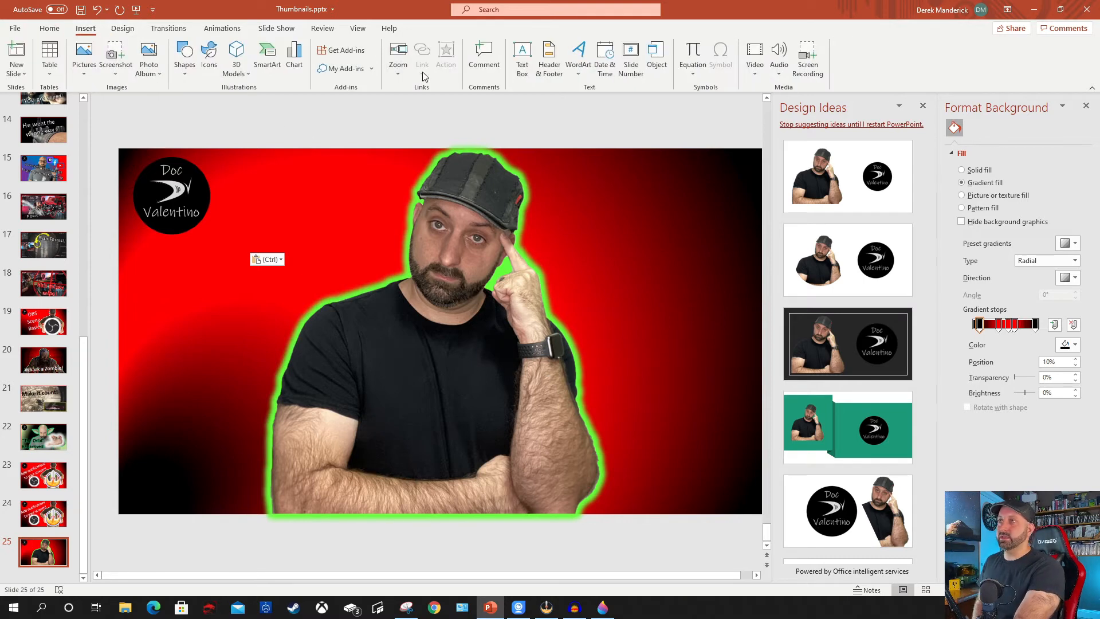
click(50, 30)
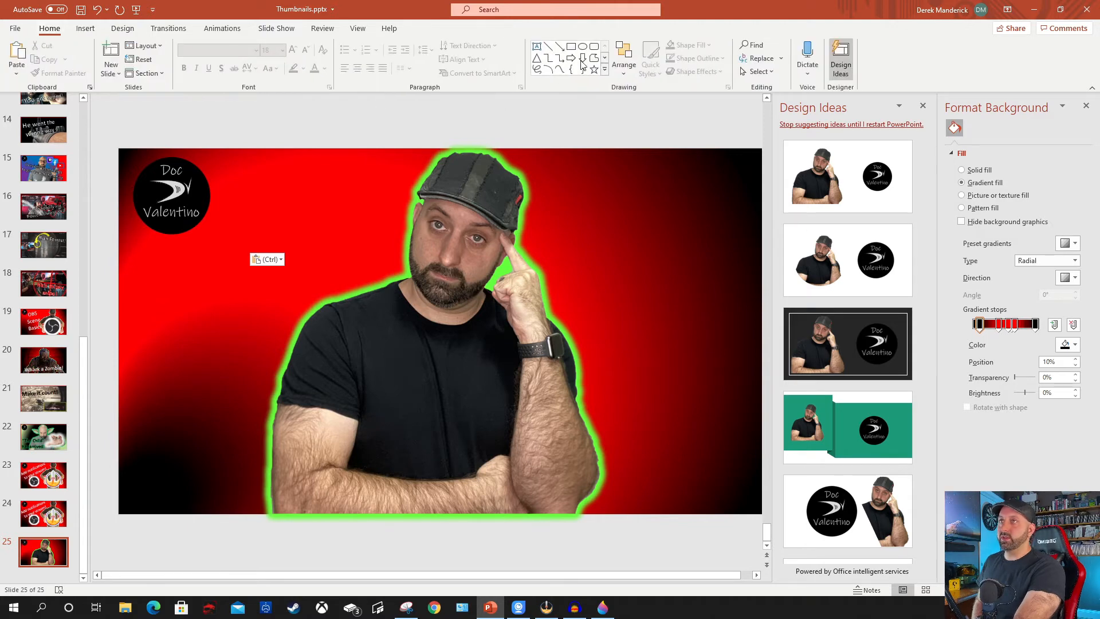
click(605, 58)
click(605, 58)
click(604, 58)
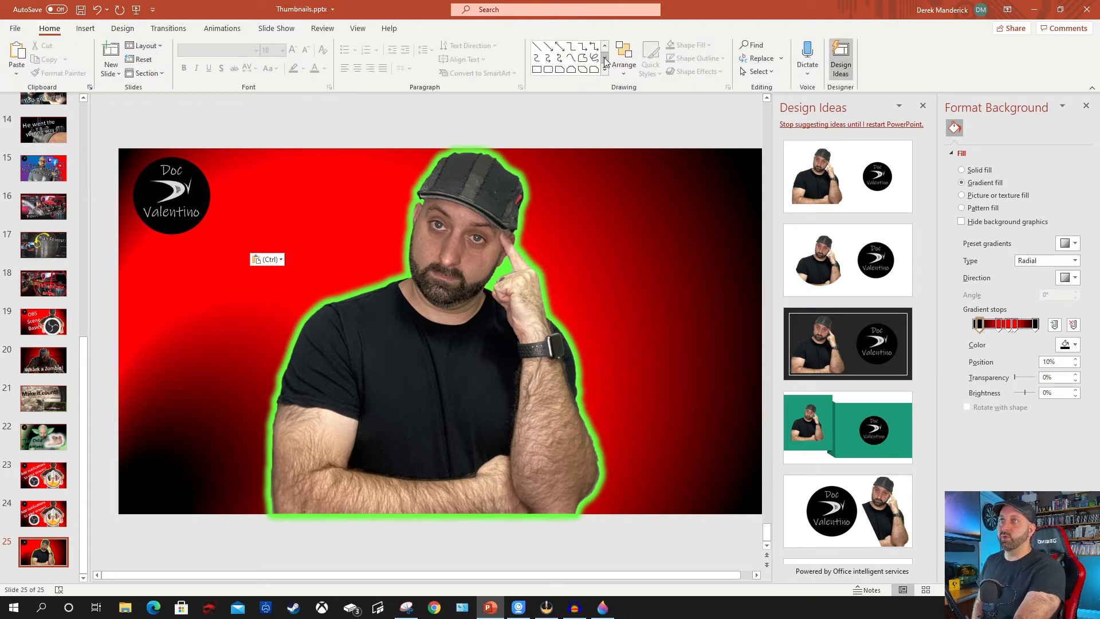
click(537, 69)
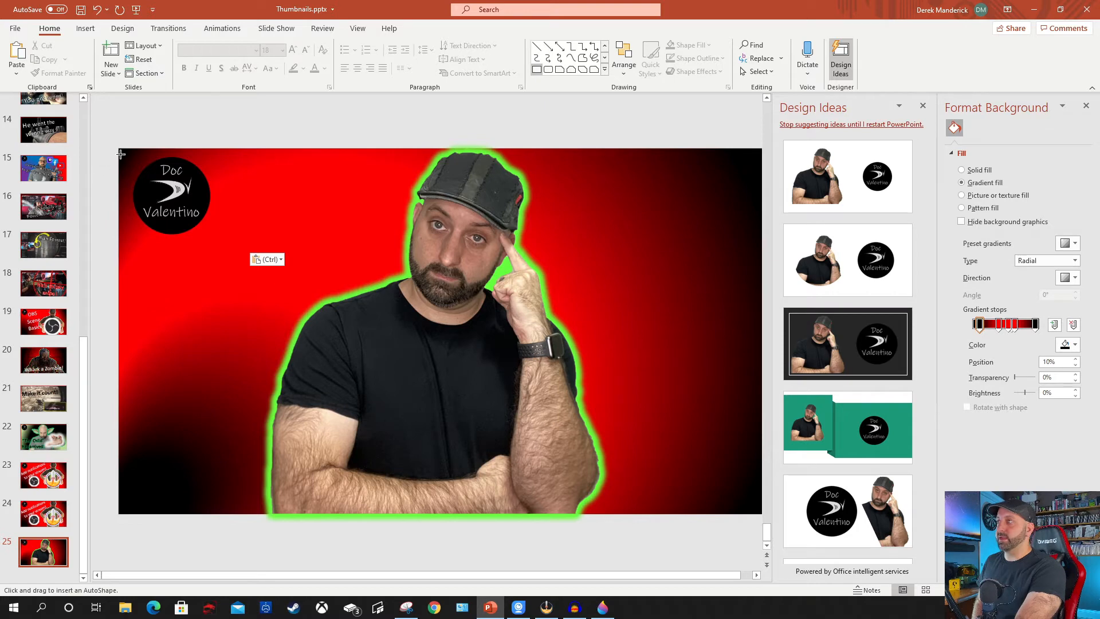
drag(120, 148, 755, 508)
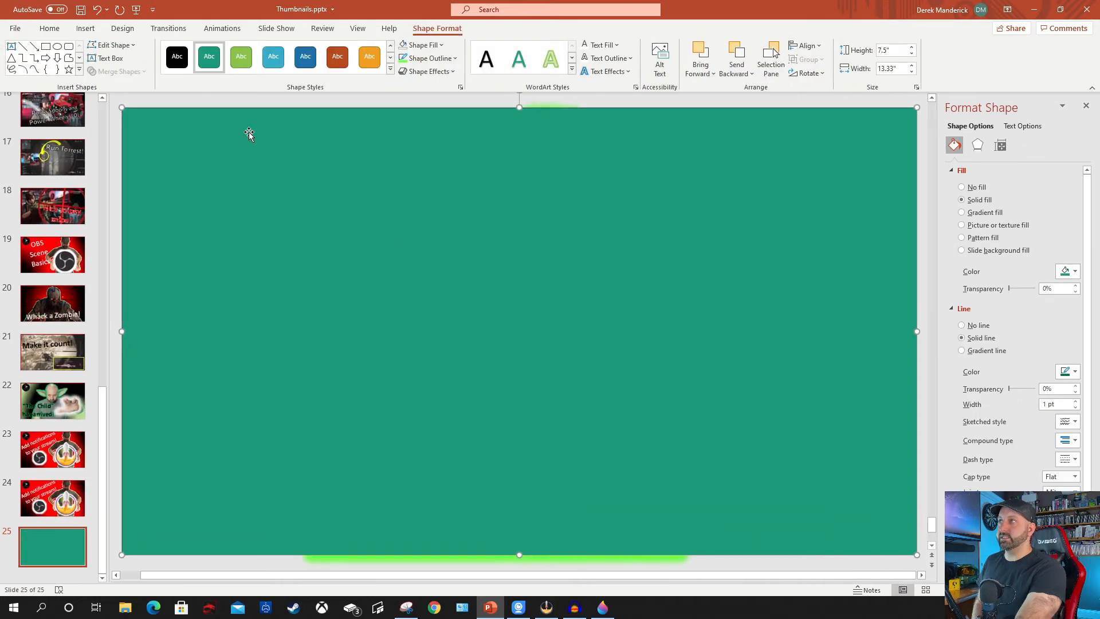
Set the full-slide rectangle to no fill.
click(434, 60)
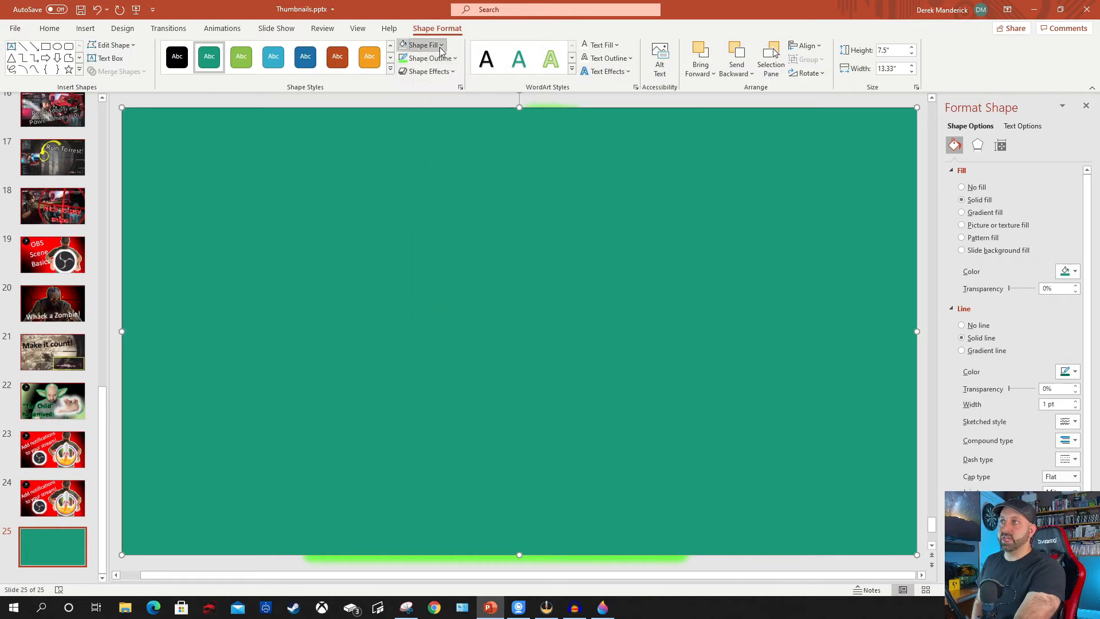
click(423, 45)
click(430, 201)
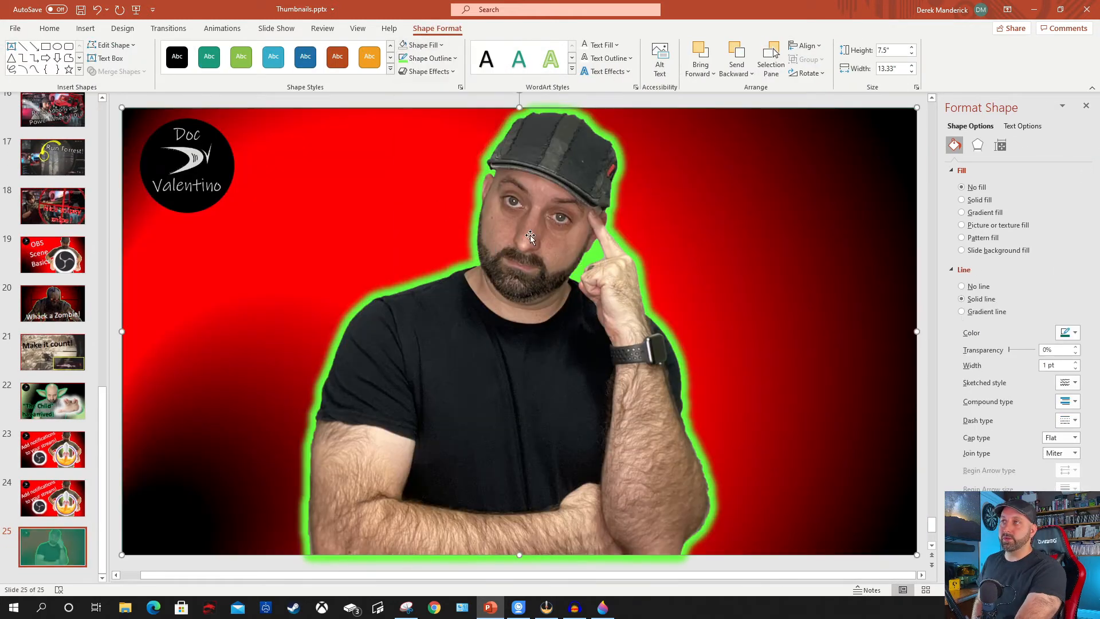
Give the rectangle a 15 pt solid outline in the recent bright green colour.
click(433, 58)
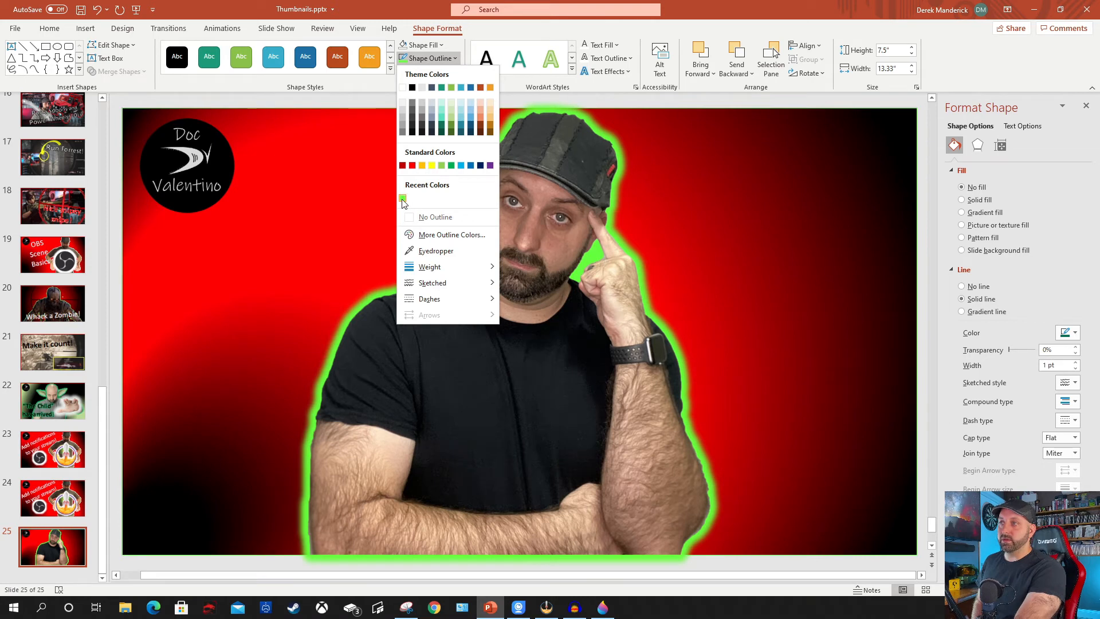
mouse_move(447, 267)
click(539, 404)
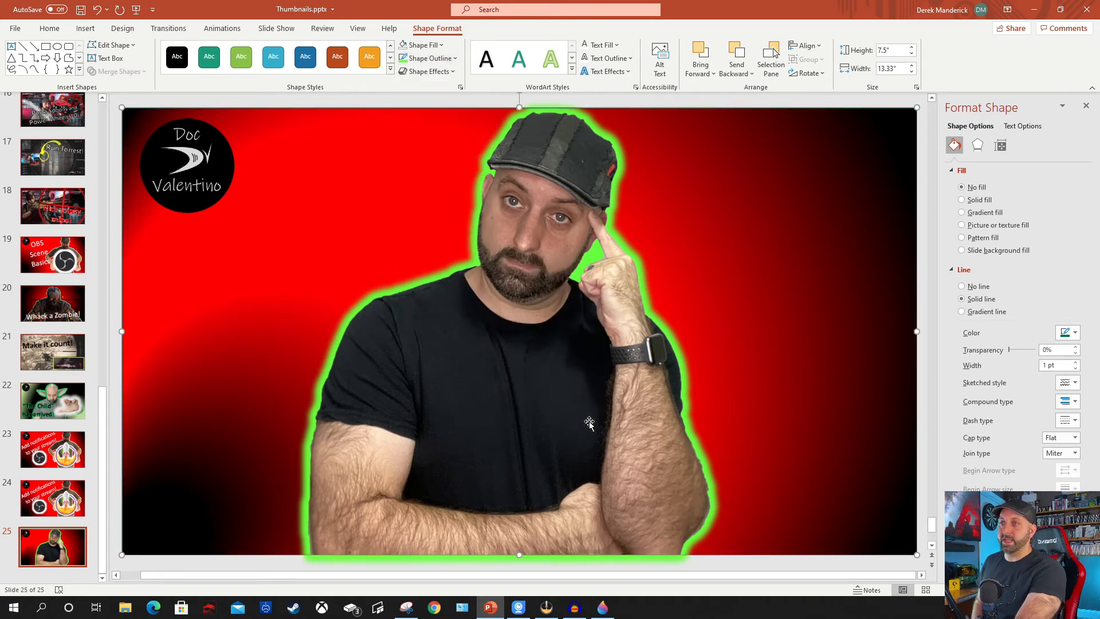
click(1076, 362)
double_click(1046, 366)
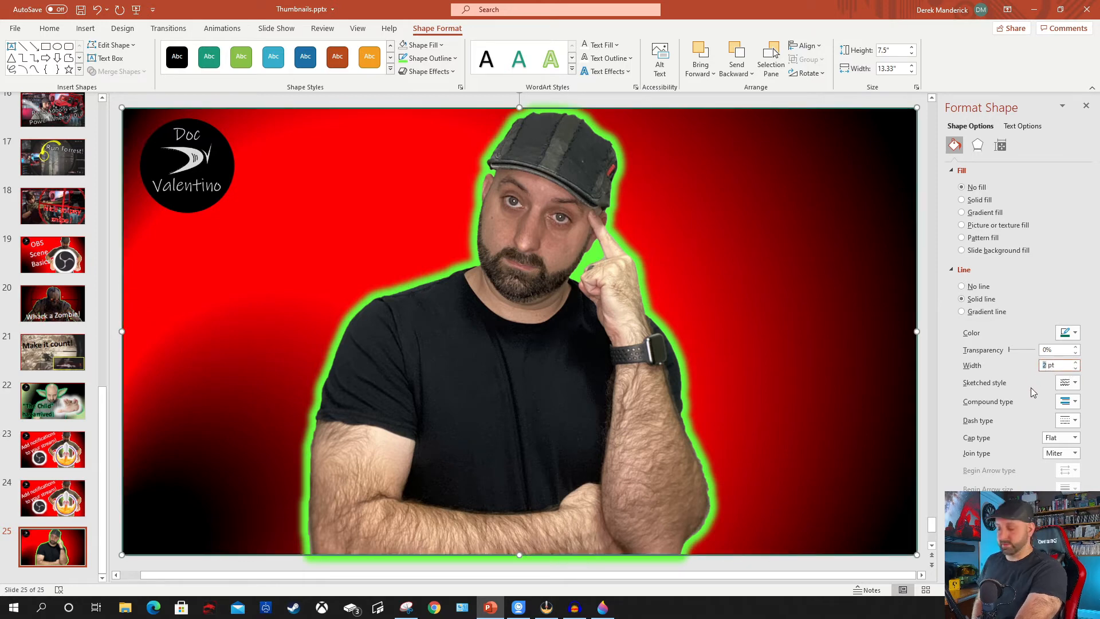
text(15)
key(Return)
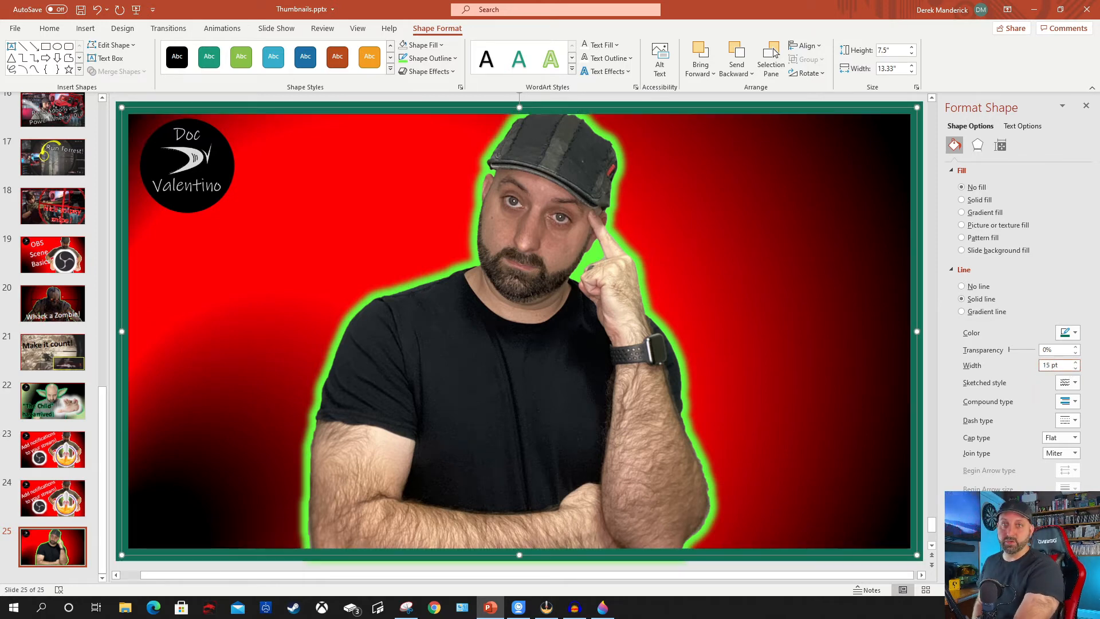
click(1069, 333)
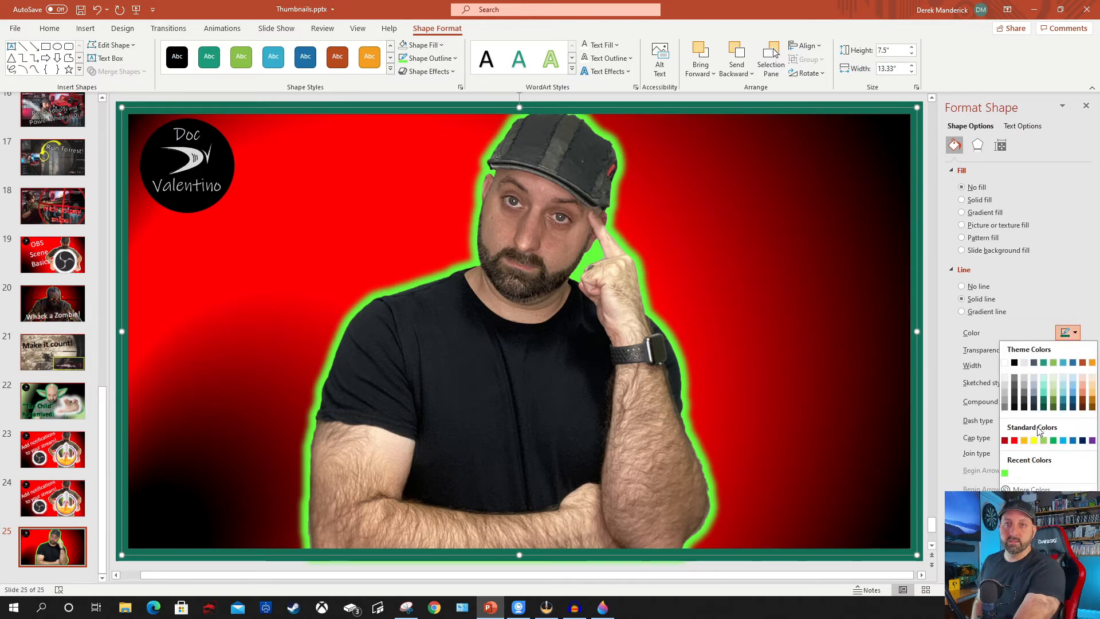
click(1009, 471)
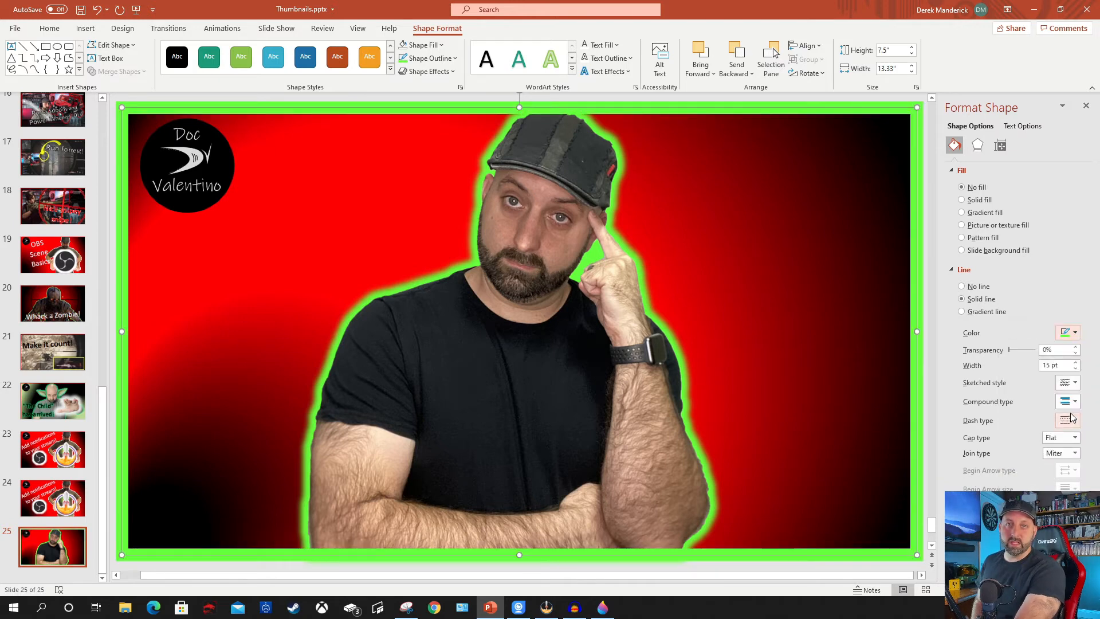
Try the wavy hand-drawn sketched style on the green border, and return the line to the straight style.
click(1075, 383)
click(1064, 444)
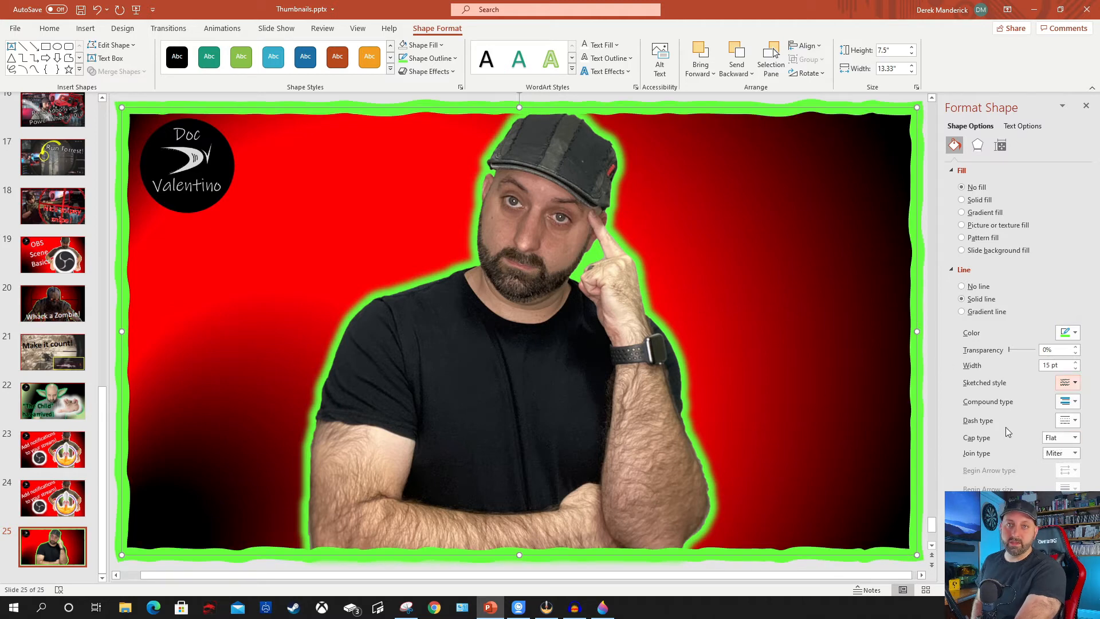
click(1075, 384)
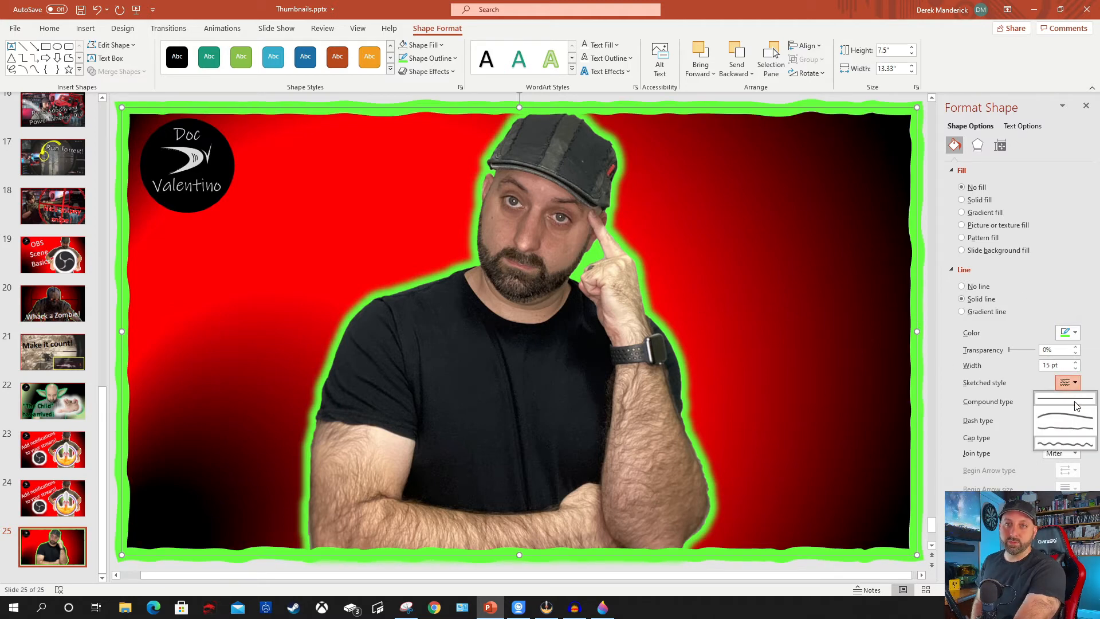
click(1065, 398)
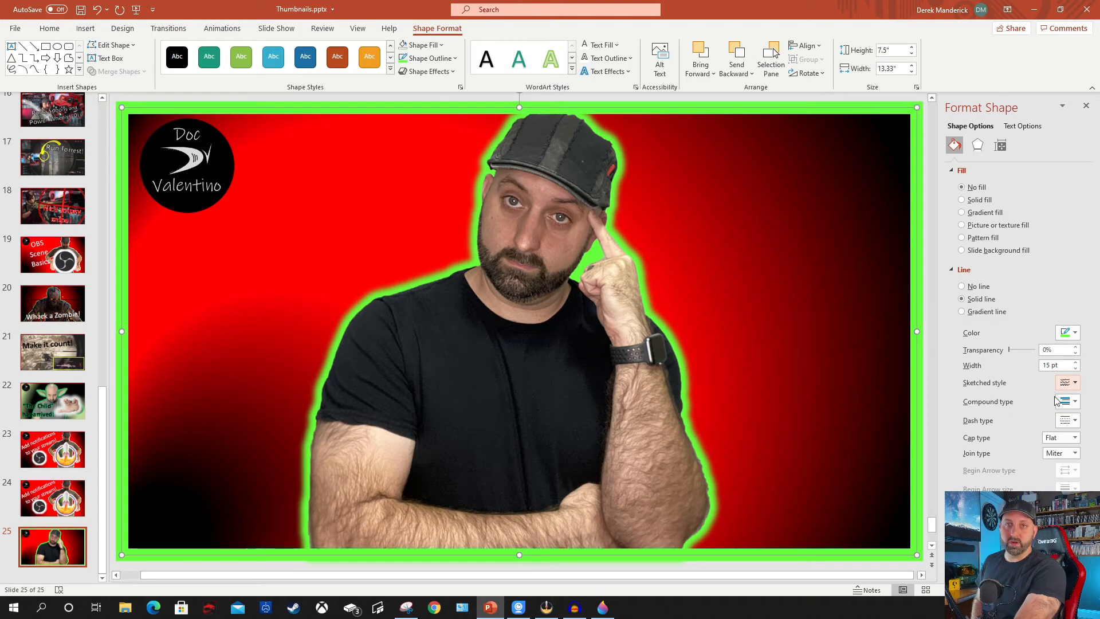
Give the green border the wavy hand-drawn sketched style and a dash type of short, closely spaced dashes.
click(1077, 384)
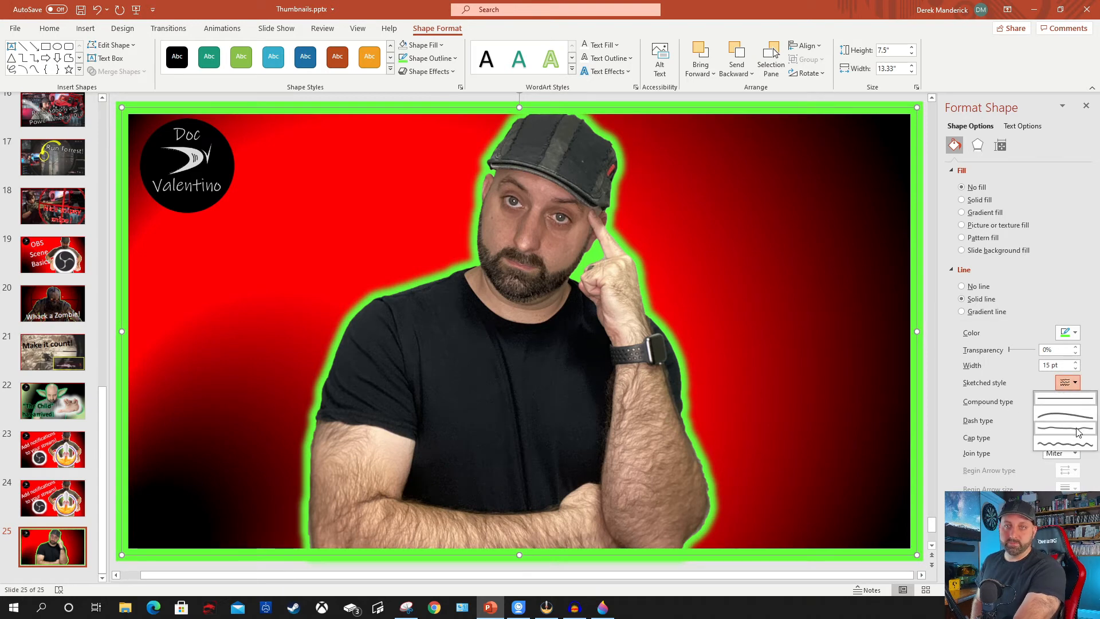
click(1077, 445)
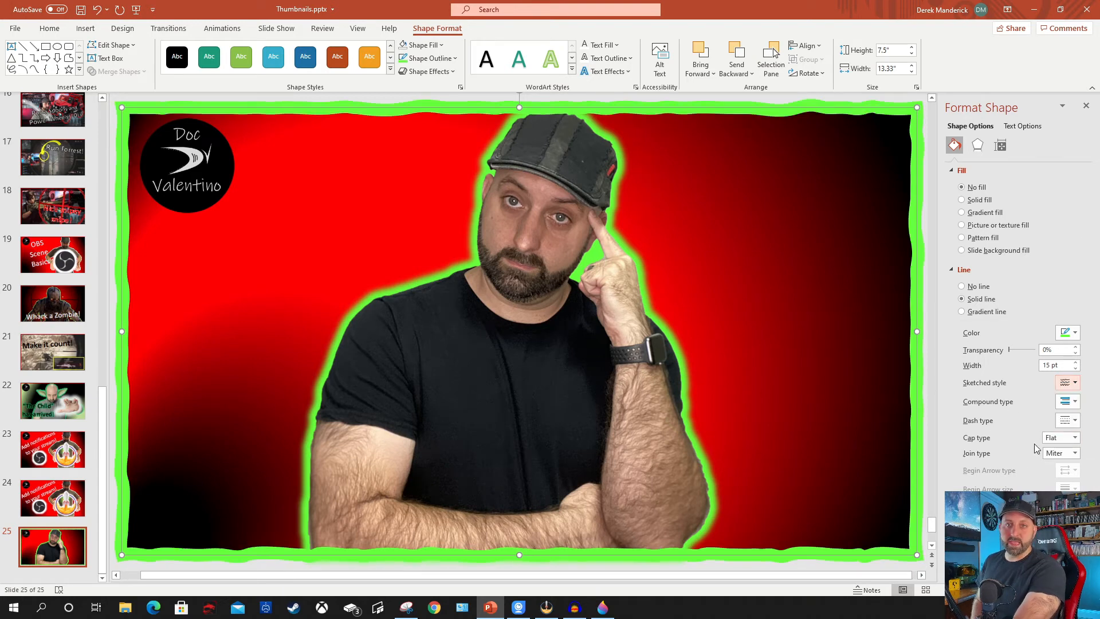
click(1068, 420)
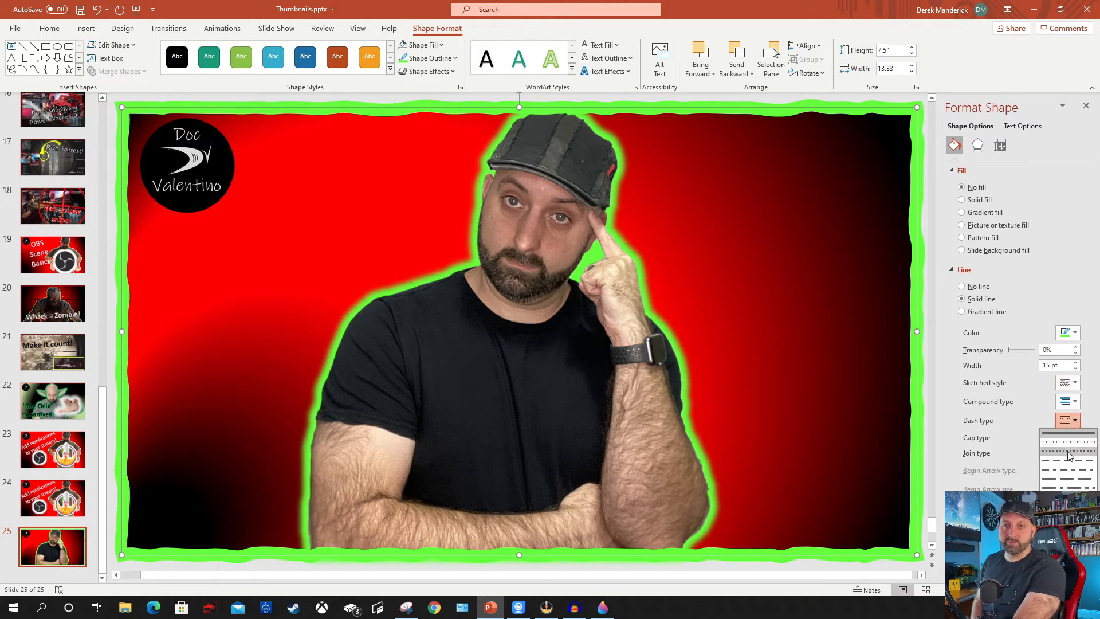
click(1069, 455)
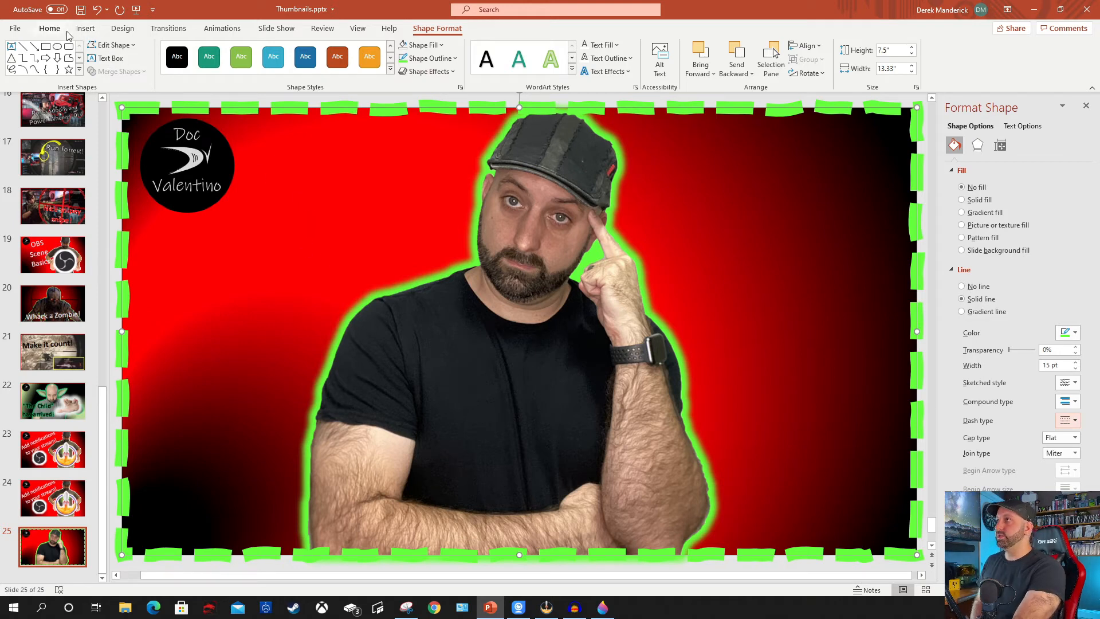
Insert button.png from the thumbnail project folder and fit it upside down on the man's watch face, about 0.26" wide by 0.17" high.
click(86, 28)
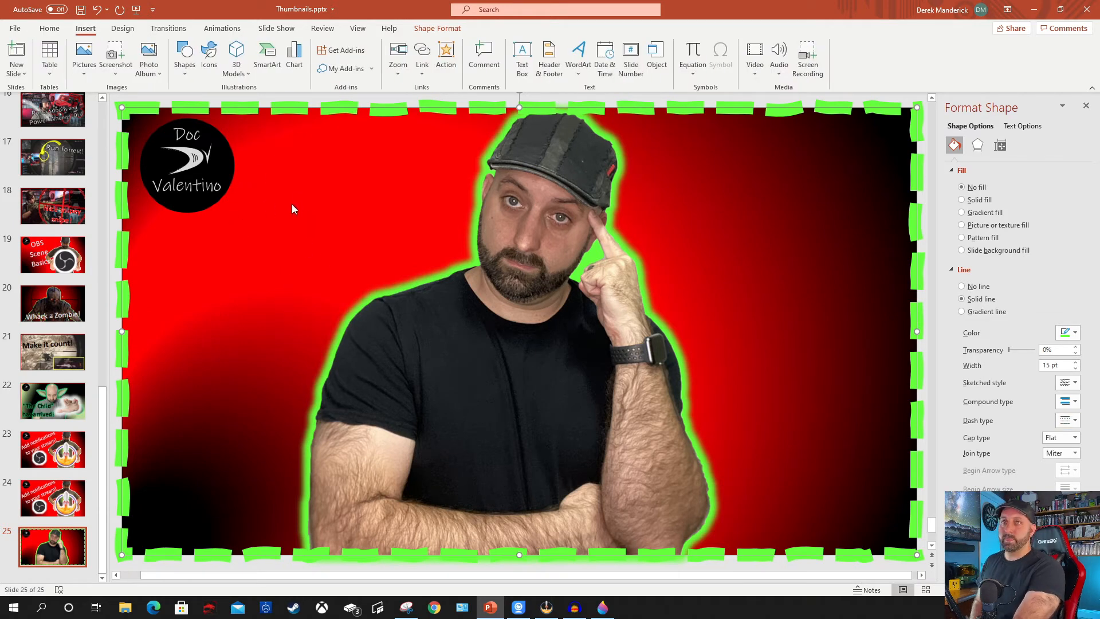
click(84, 57)
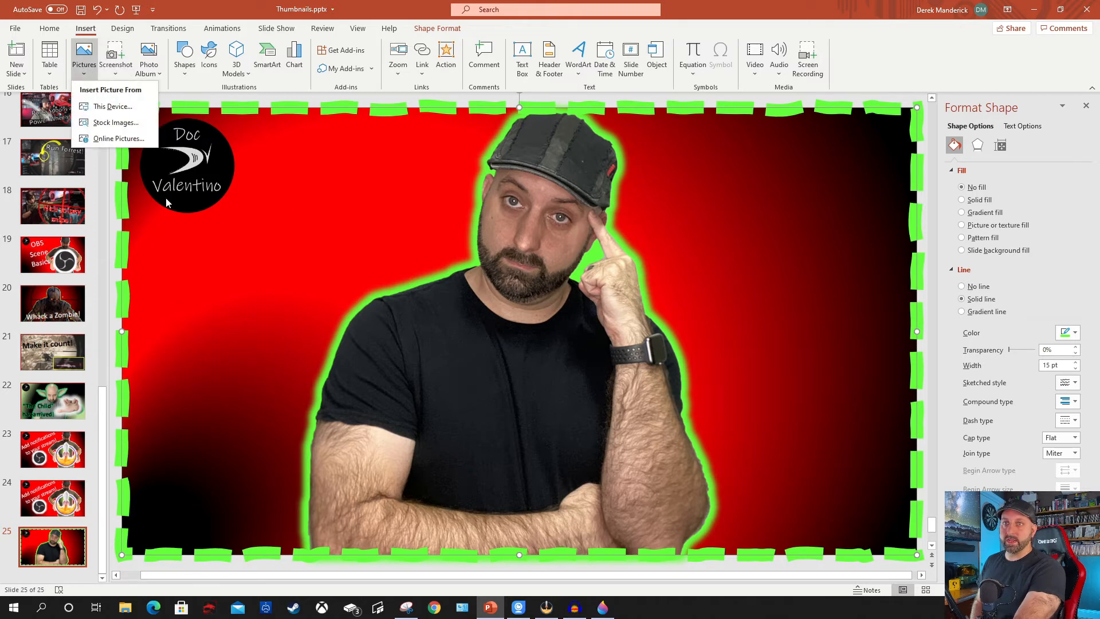
click(123, 107)
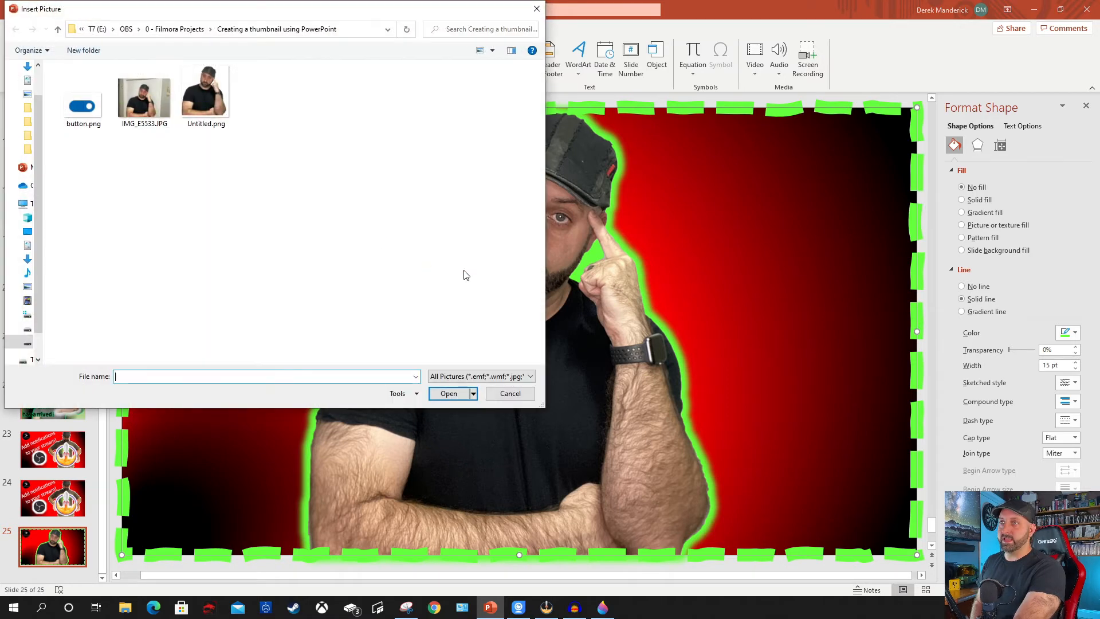
click(106, 118)
click(461, 394)
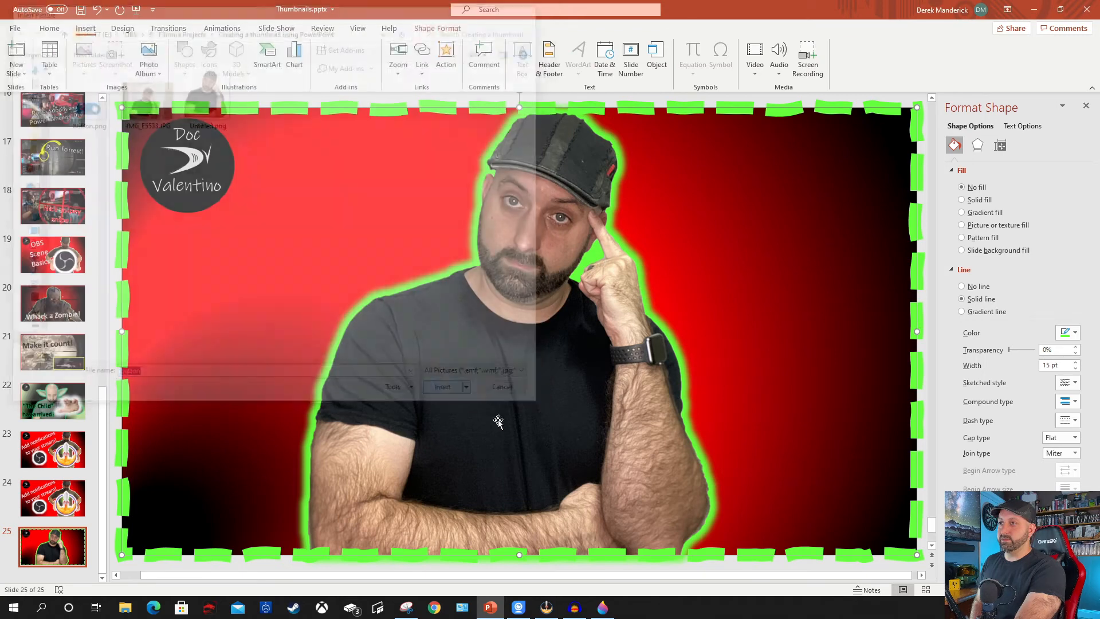
drag(540, 319, 664, 347)
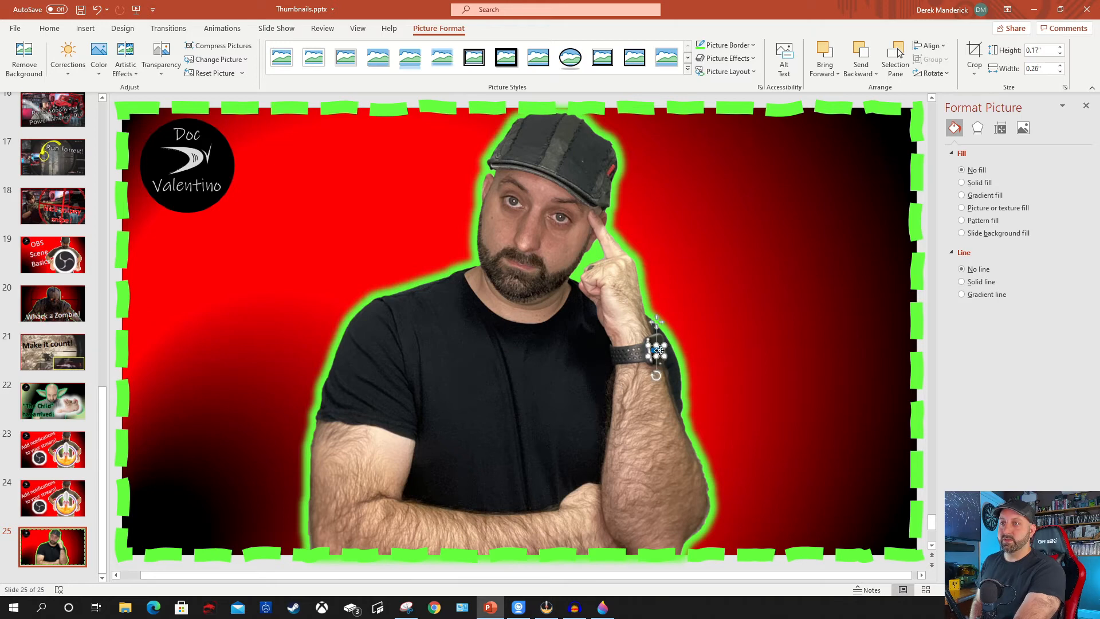
click(762, 427)
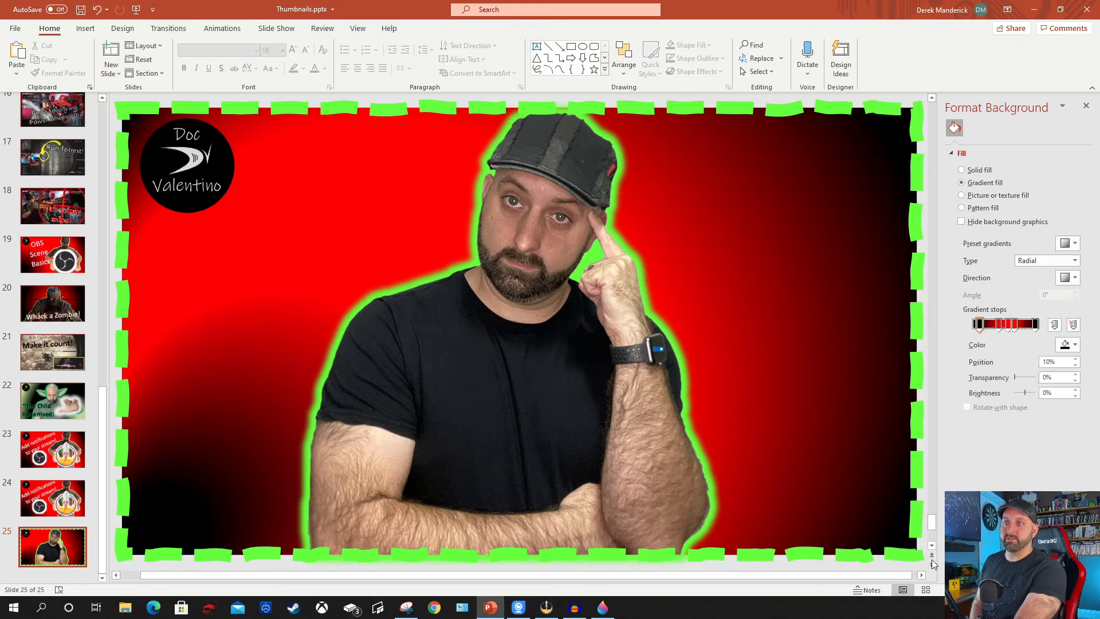
Insert a WordArt text box in the plain solid black style on slide 25.
click(86, 28)
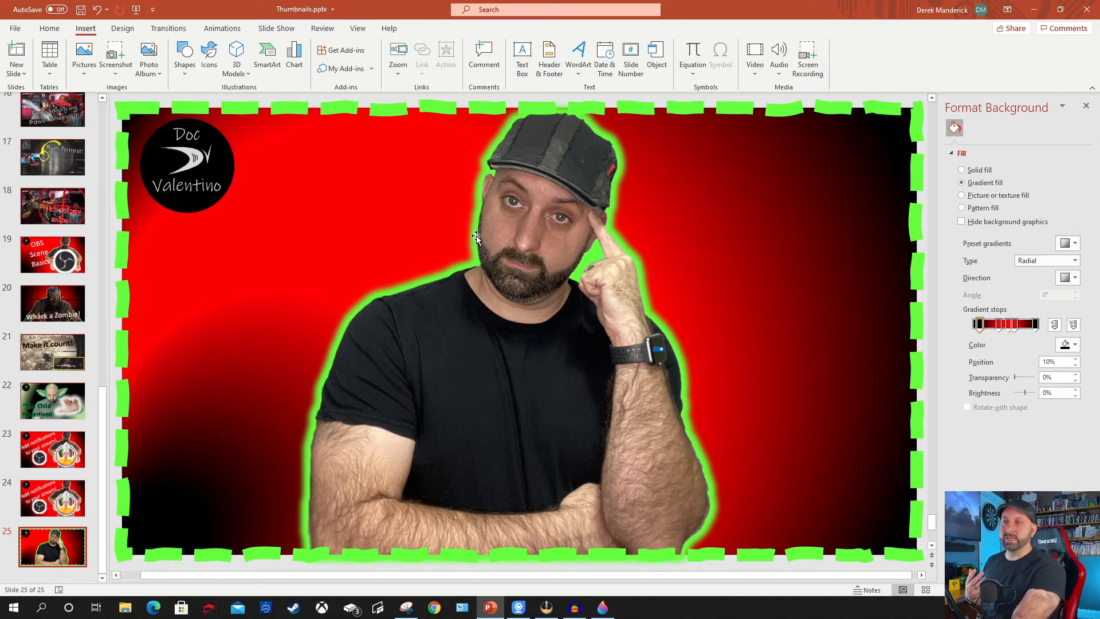
click(578, 70)
click(581, 131)
click(580, 75)
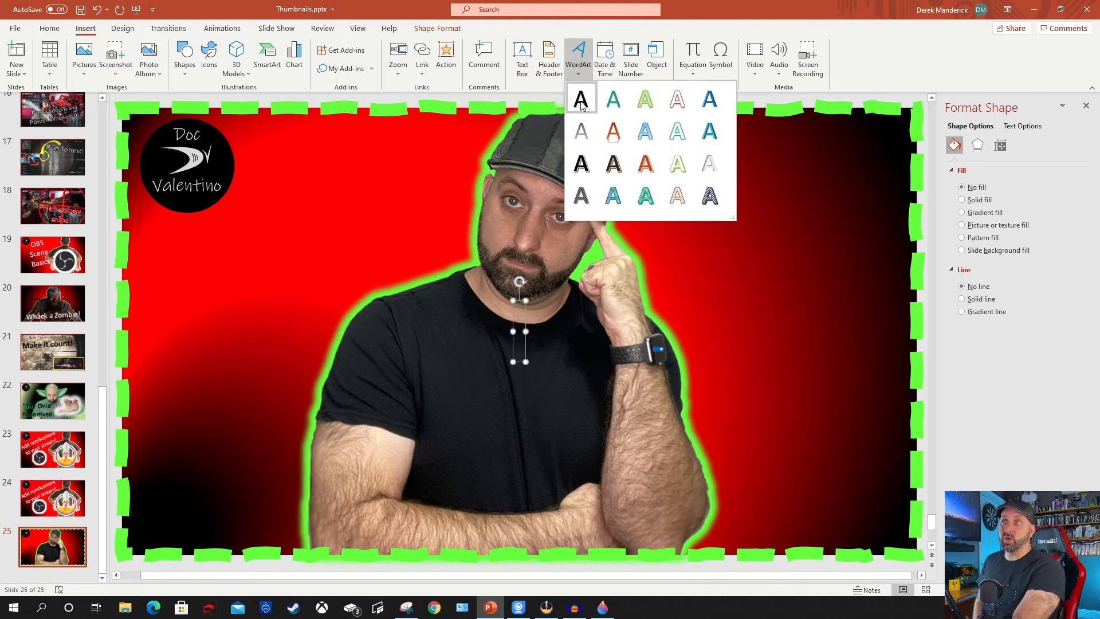
click(582, 100)
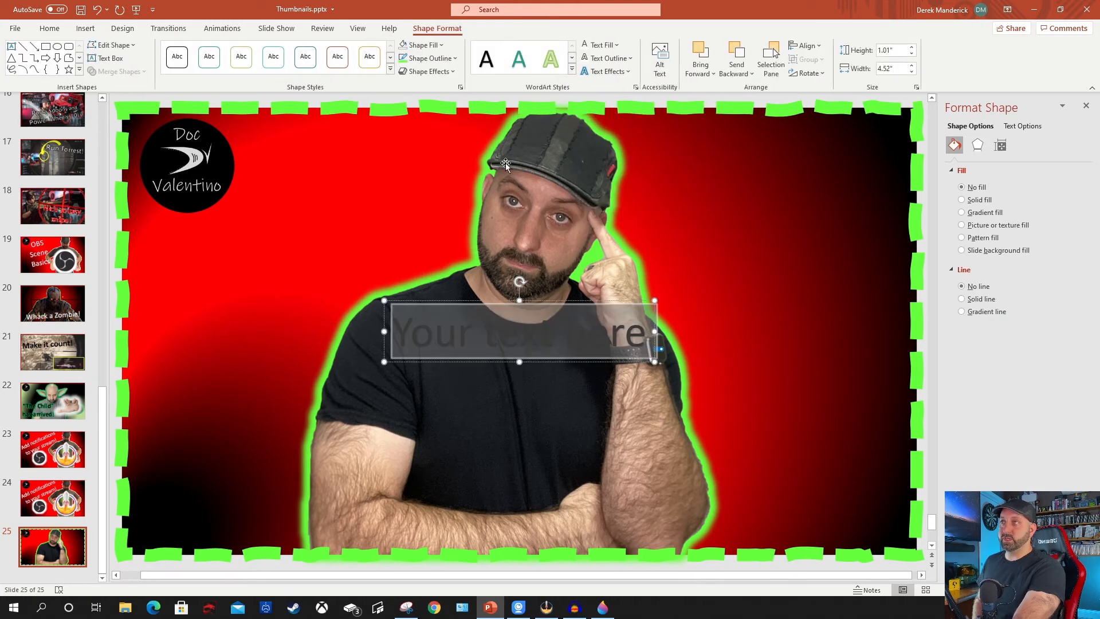
Set the WordArt's text fill and text outline to white.
click(613, 47)
click(584, 74)
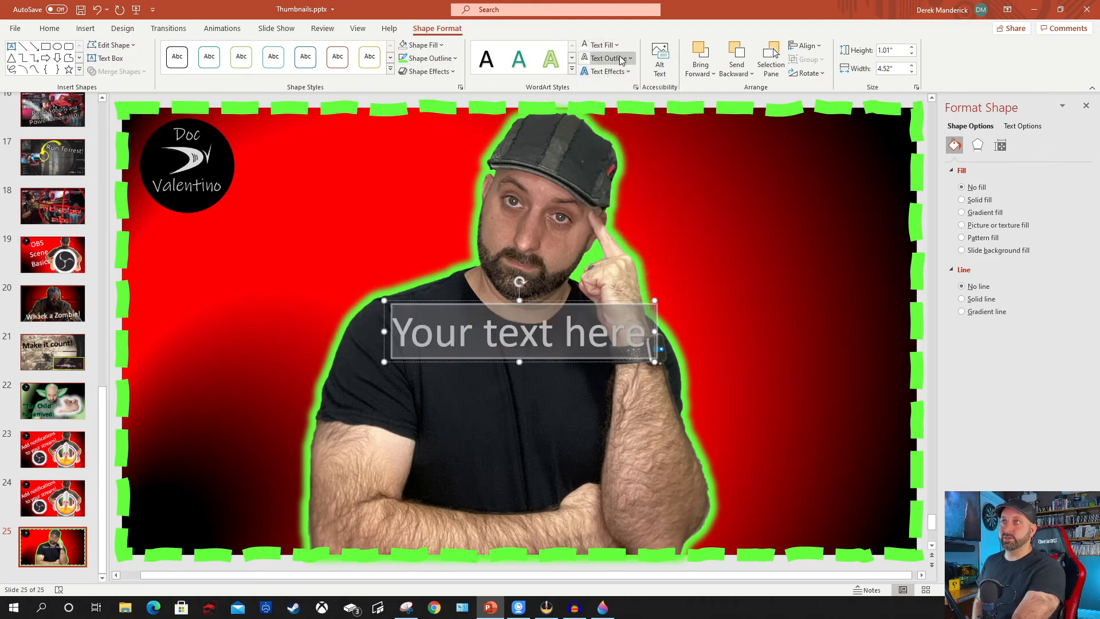
click(623, 60)
click(587, 86)
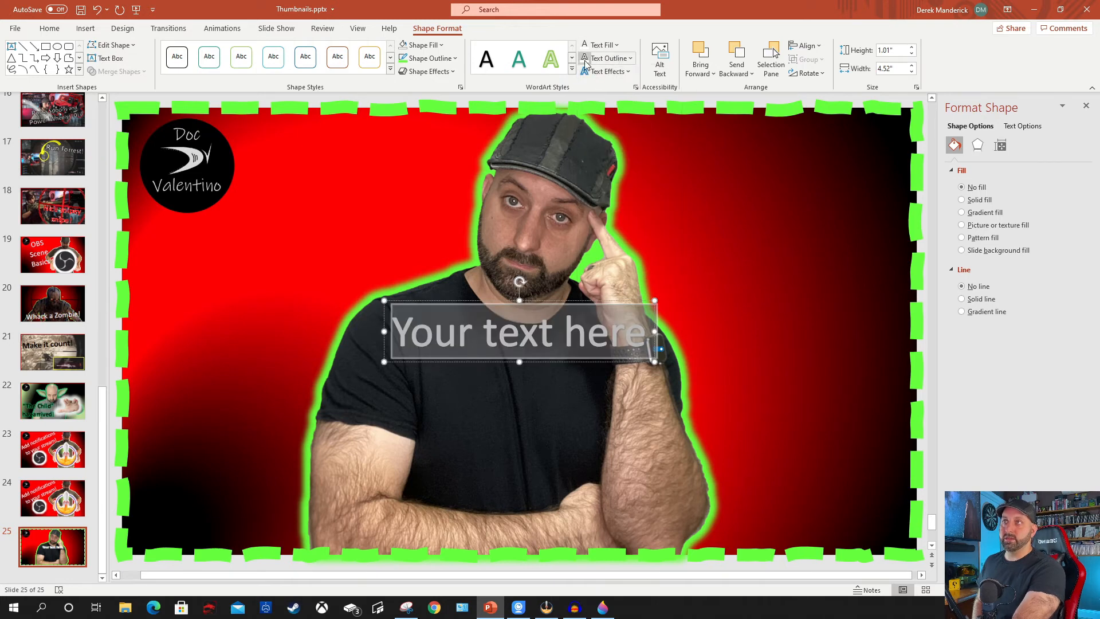
Preview the rotation, bevel and glow text effects on the WordArt, and apply the first reflection variation.
click(605, 70)
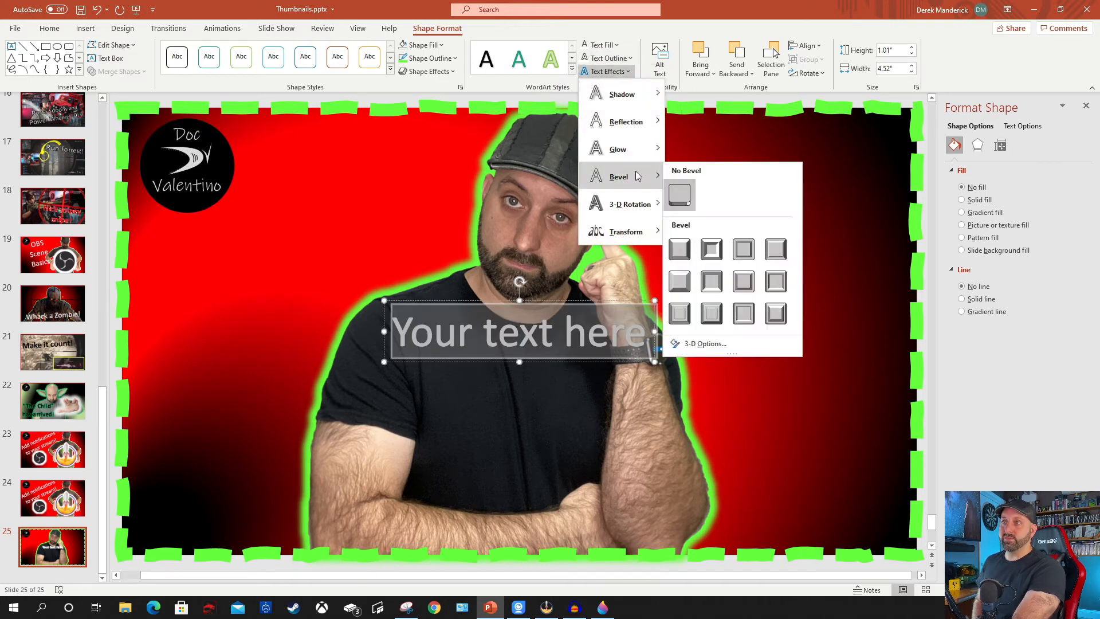
mouse_move(641, 209)
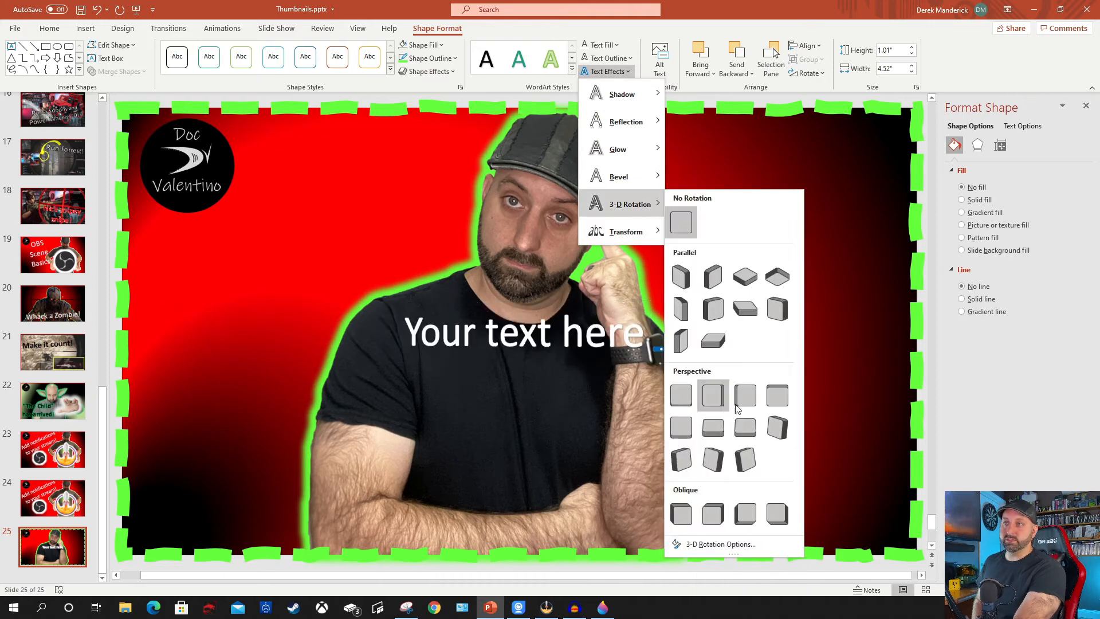
mouse_move(626, 177)
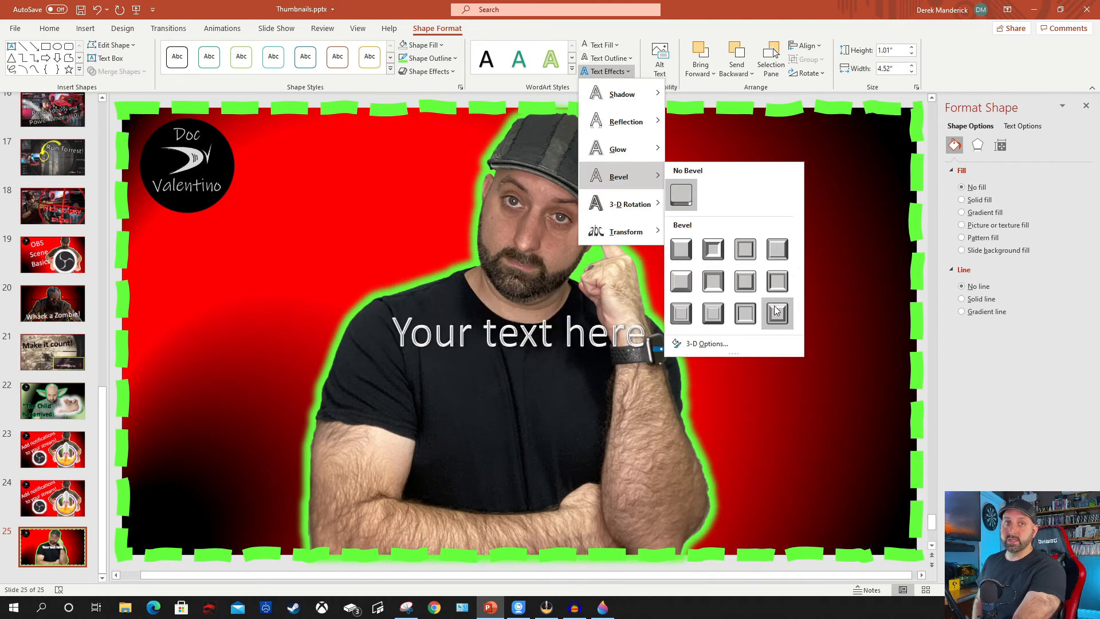
mouse_move(617, 150)
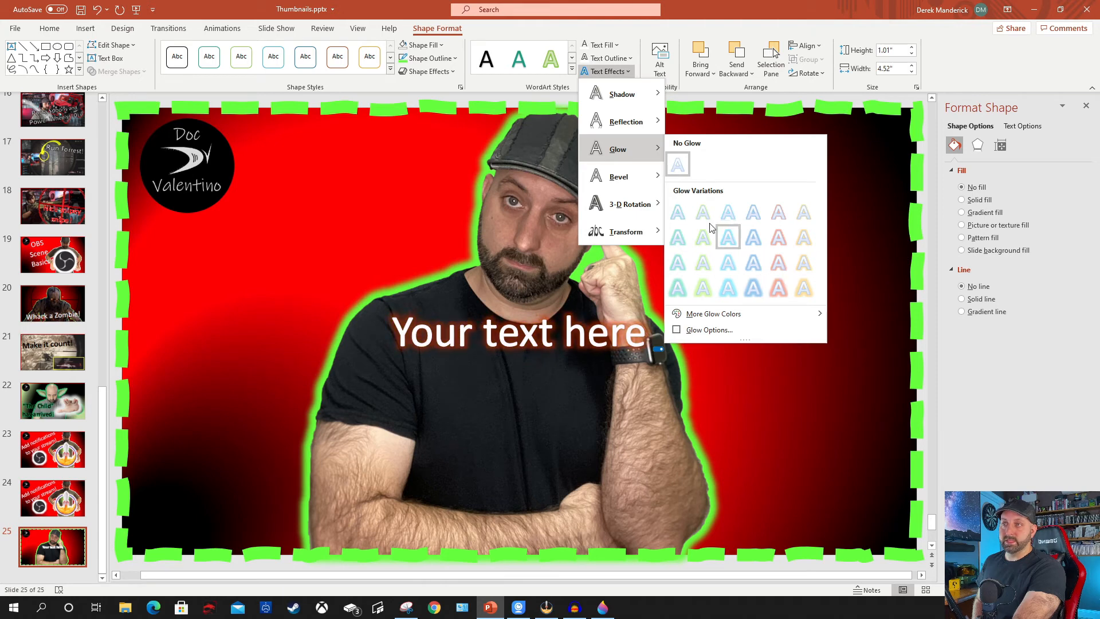
mouse_move(630, 133)
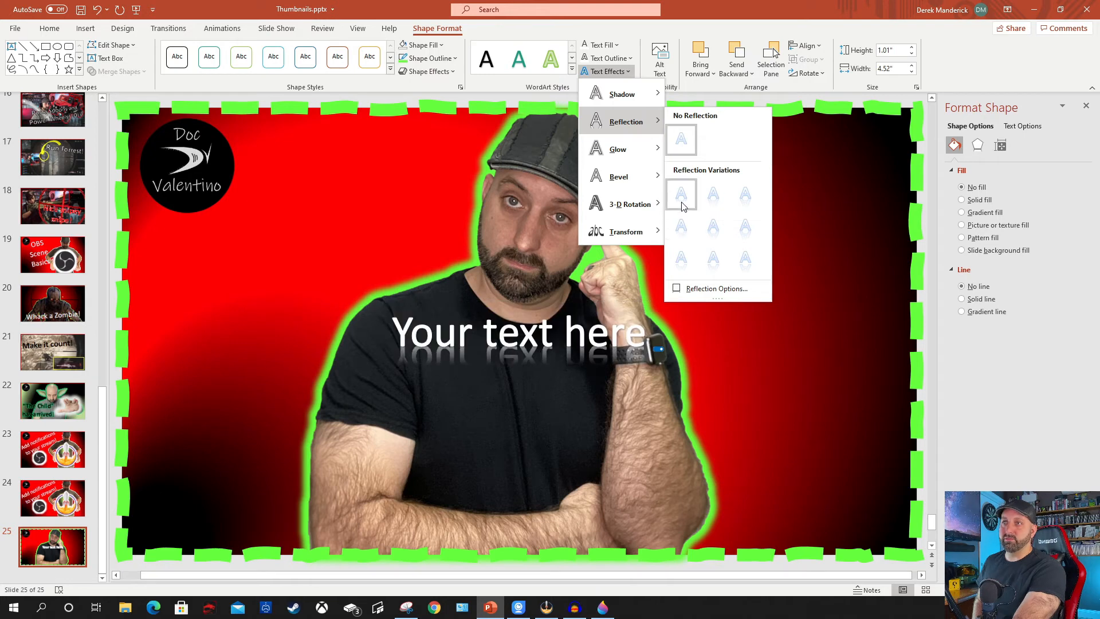
click(681, 202)
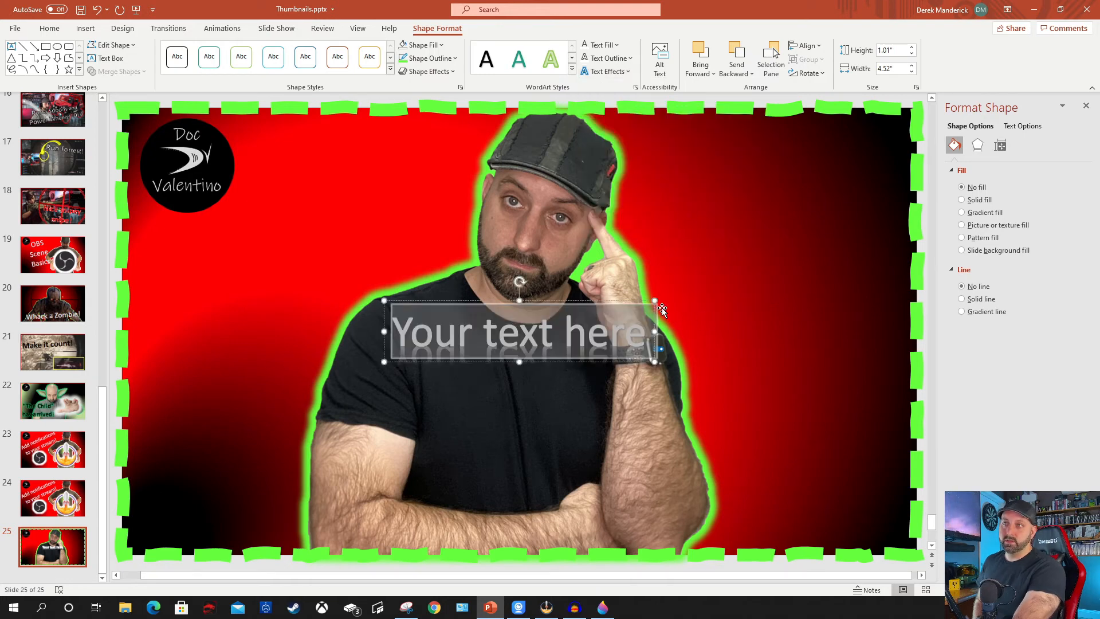
Set the WordArt text's font size to 120.
click(40, 29)
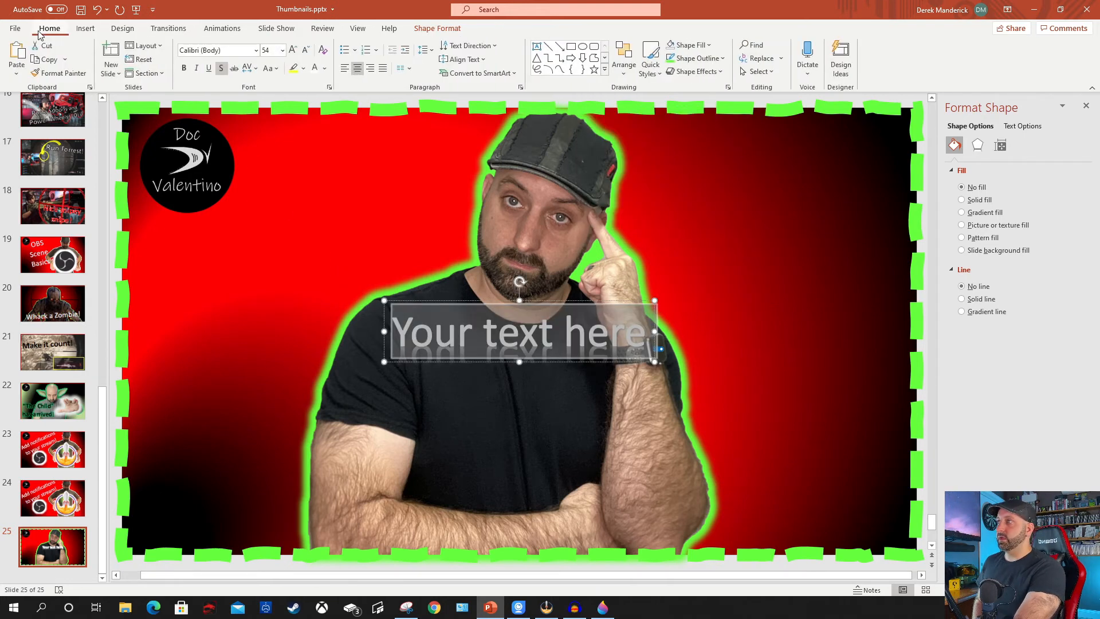
click(272, 51)
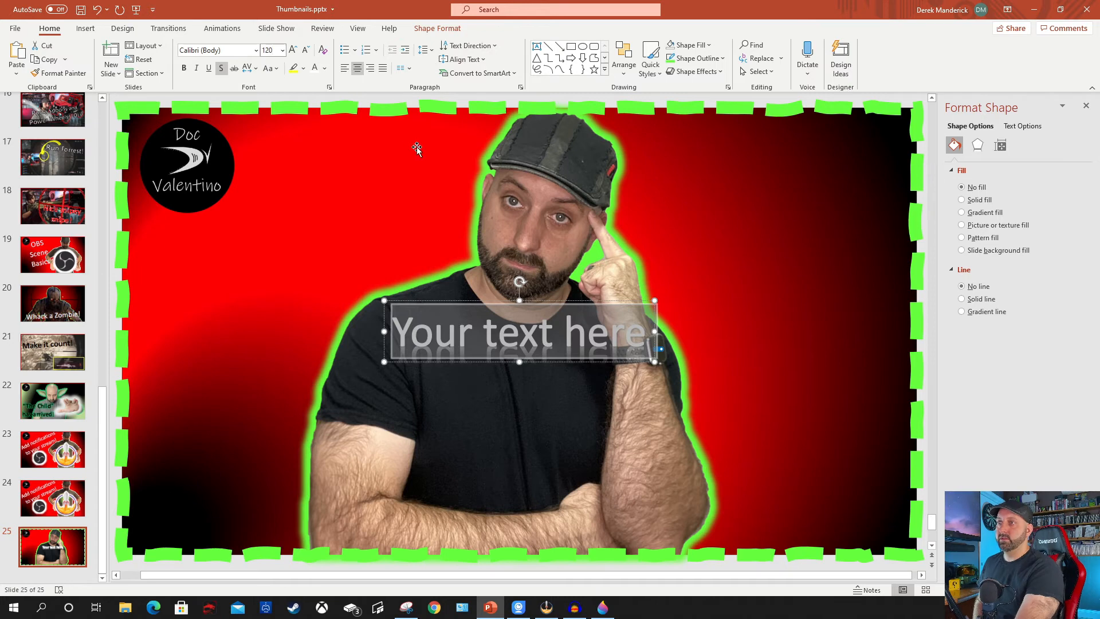
key(Return)
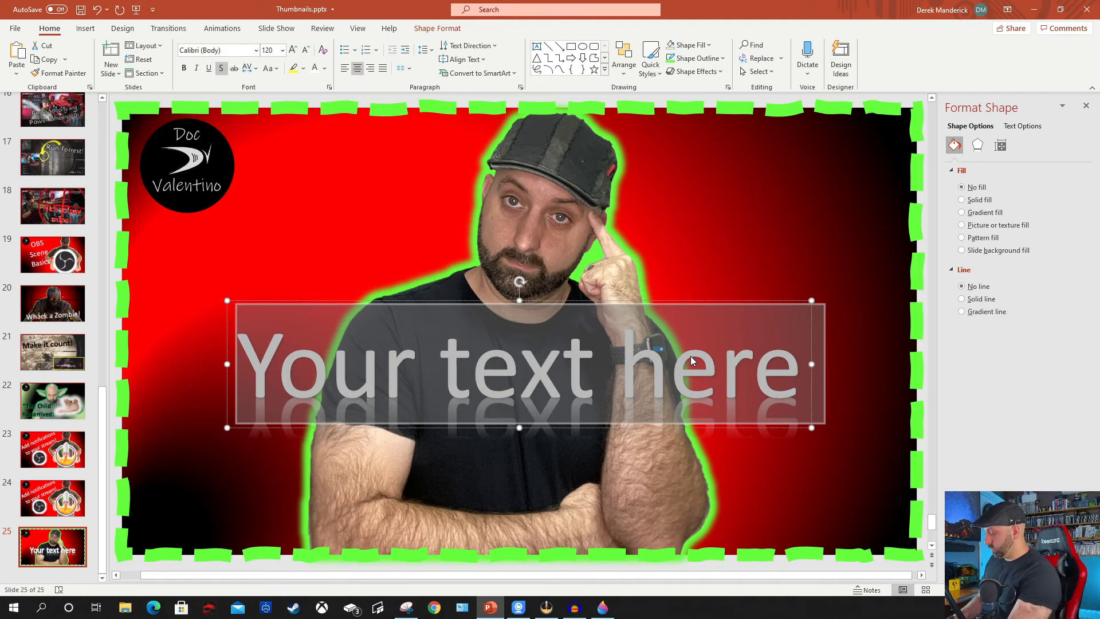
Replace the WordArt placeholder with "Create your own thumbnails!!" and narrow its box so the text wraps onto two lines.
text(Crea)
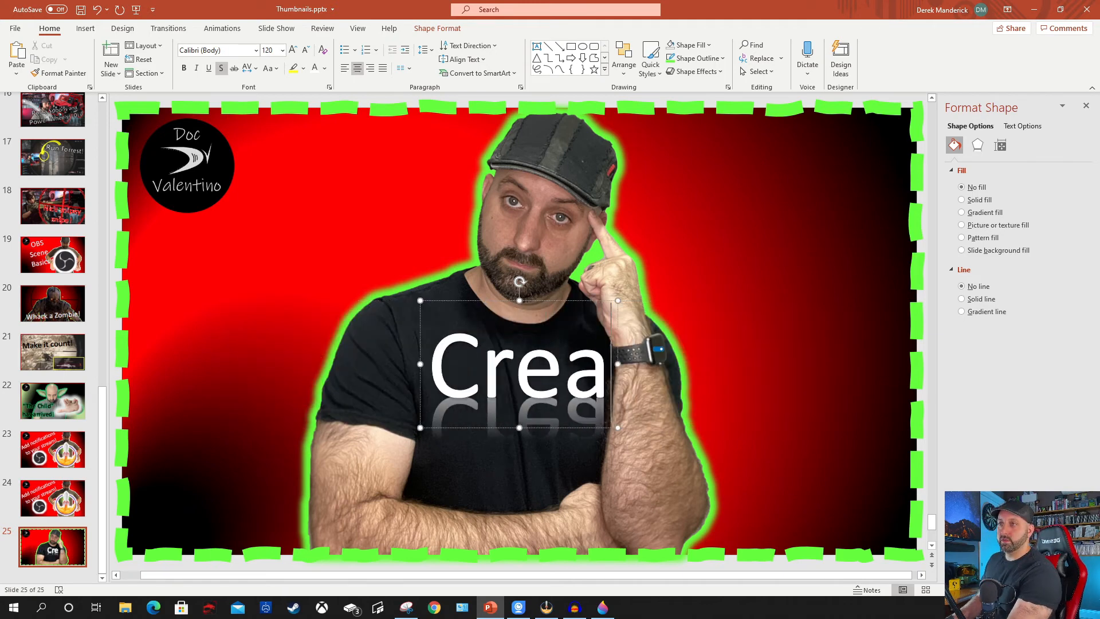
text(te your)
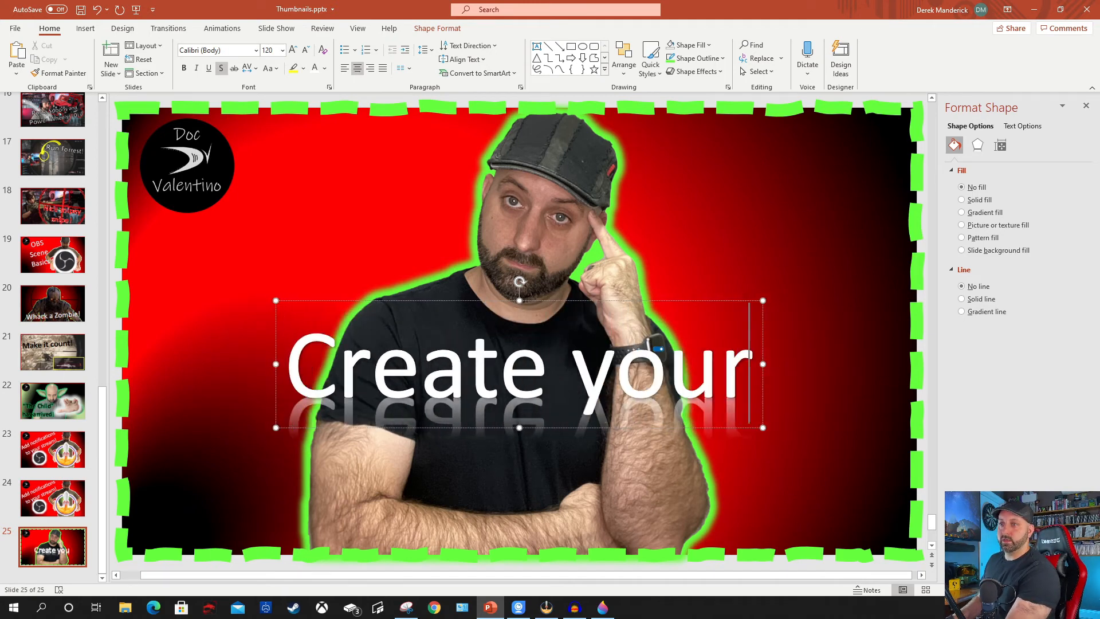
text( own thu)
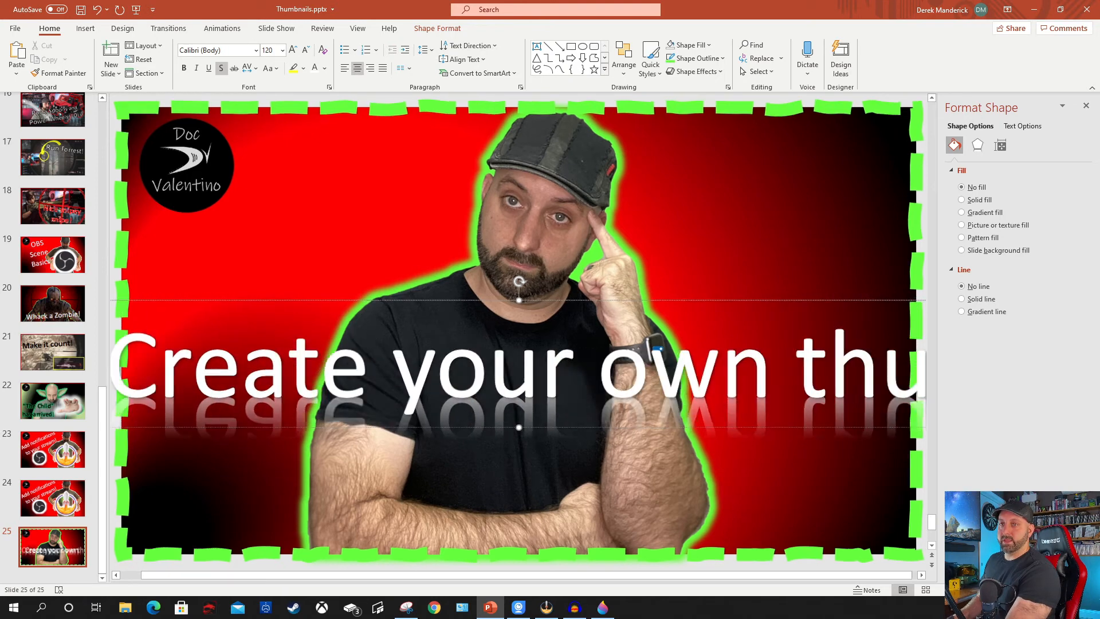
text(mbn)
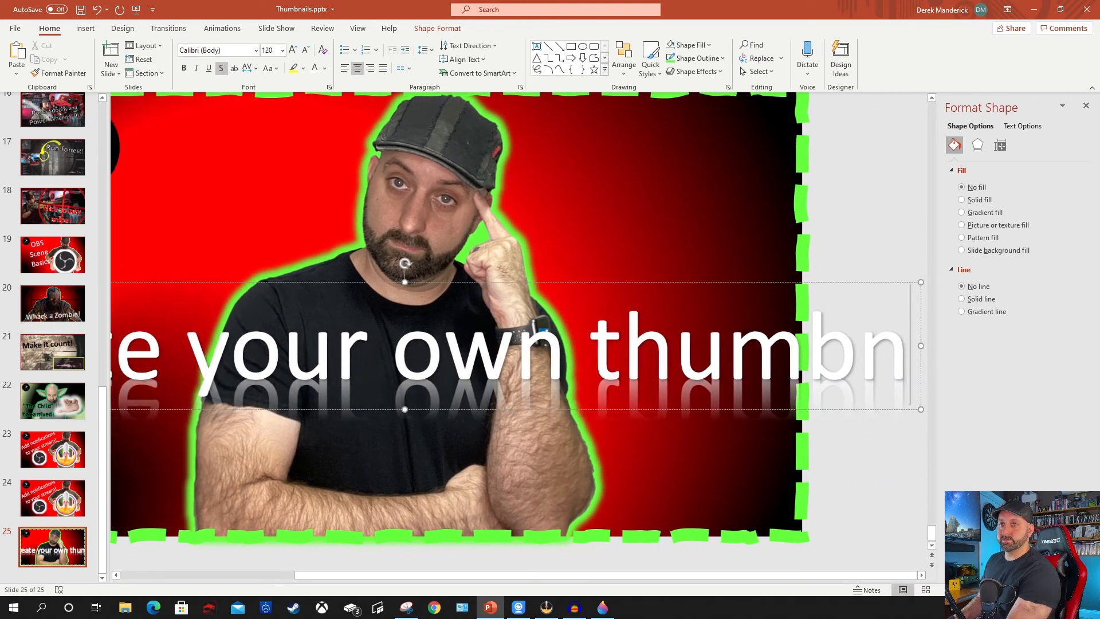
text(aila)
key(BackSpace)
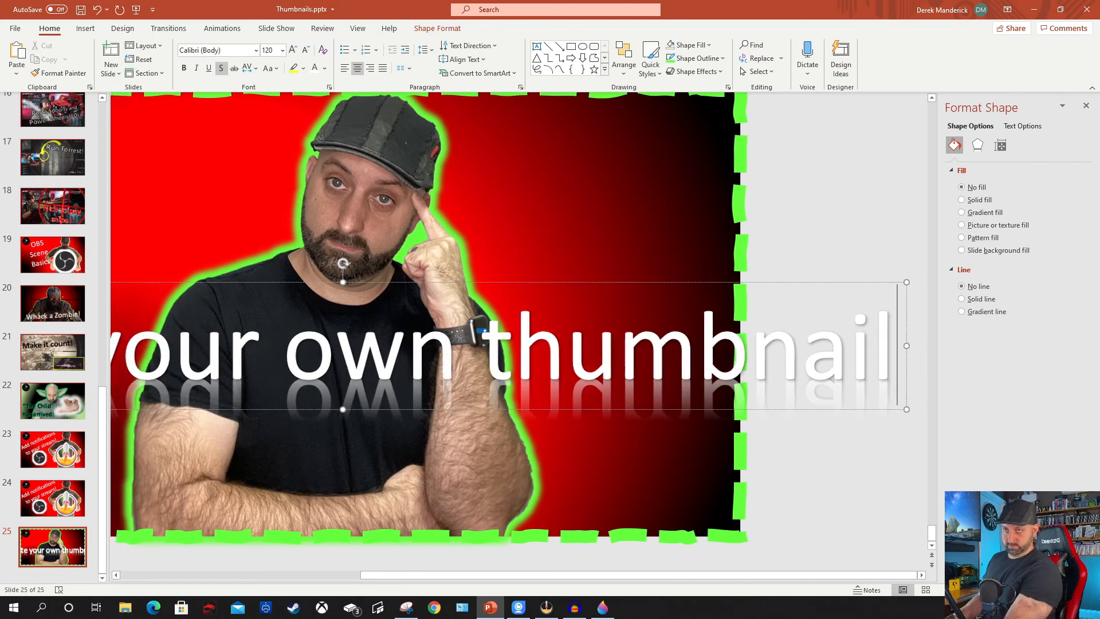
text(s!!)
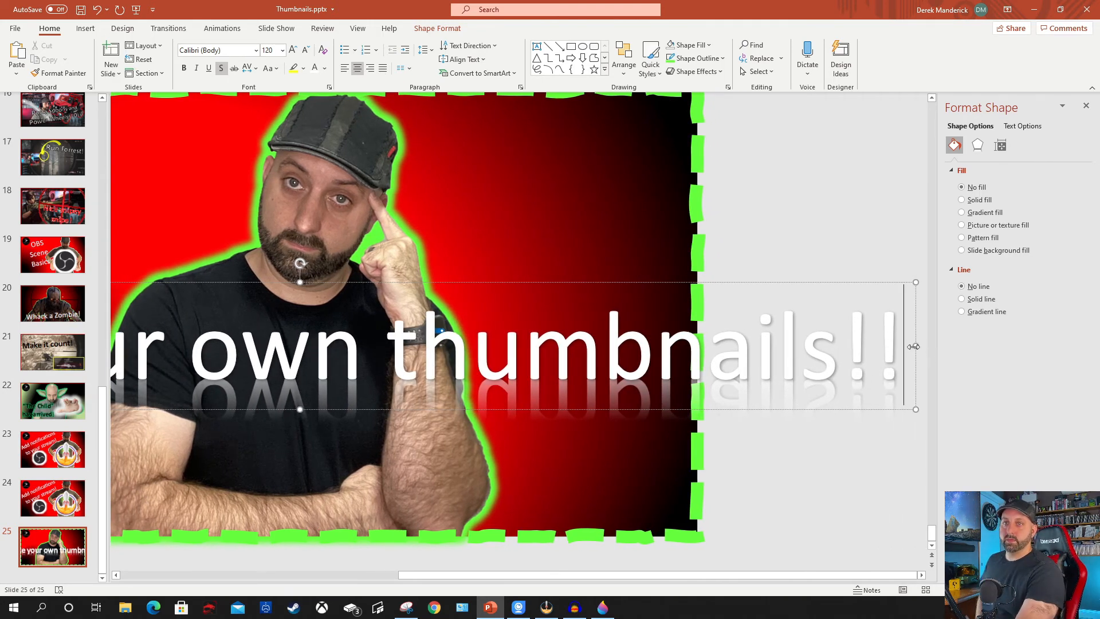
drag(916, 346, 351, 342)
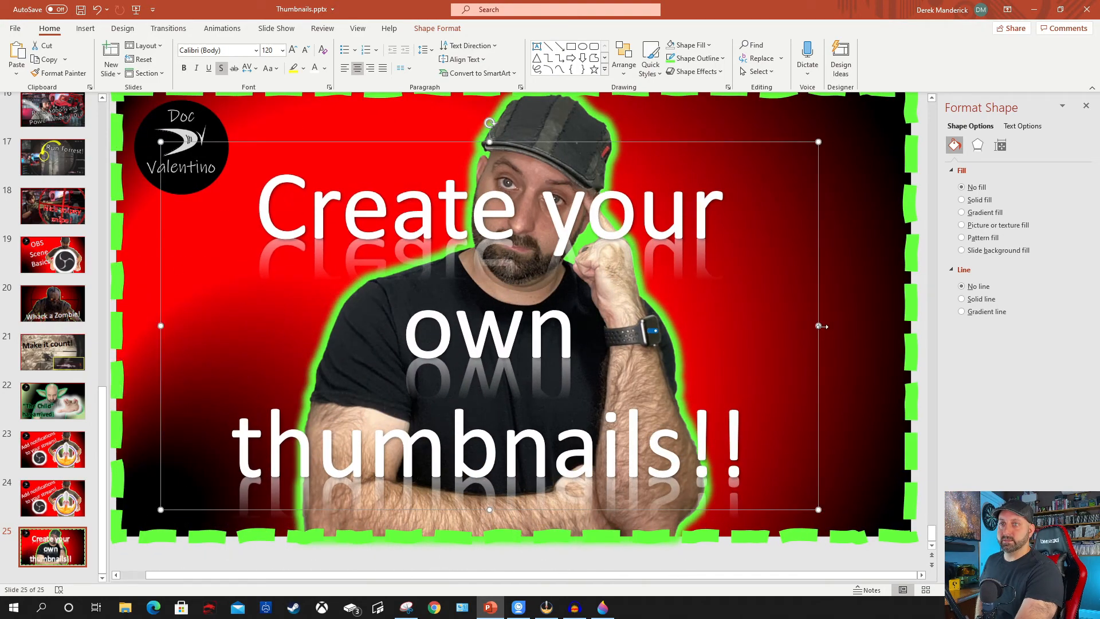
drag(822, 319, 856, 325)
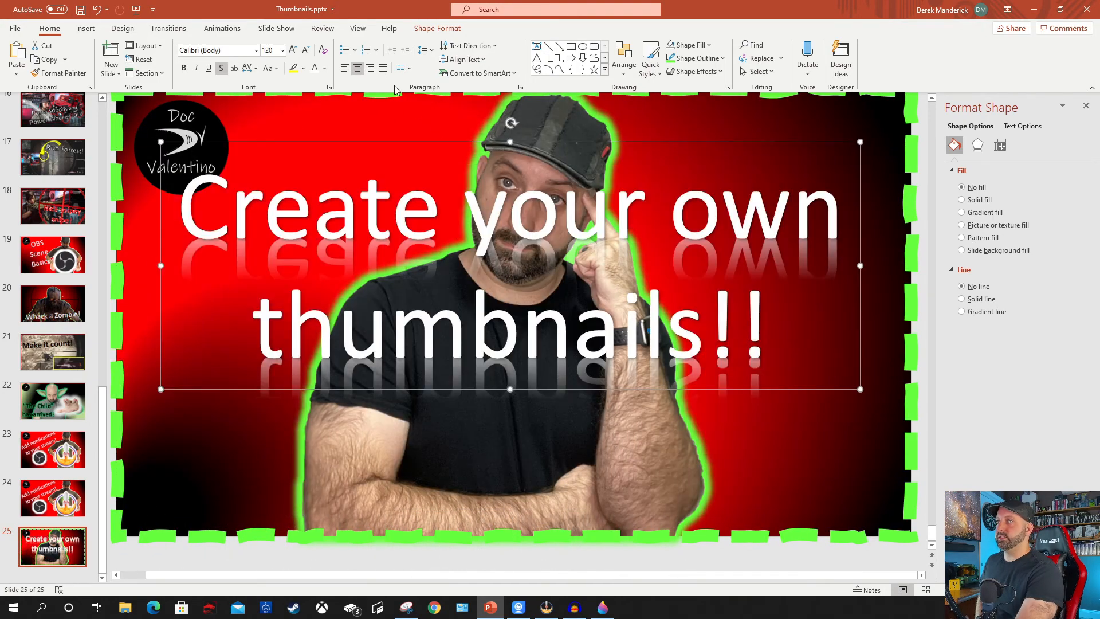
Move the "Create your own thumbnails!!" title down to the lower part of the slide and save the presentation.
drag(745, 141, 622, 281)
click(818, 212)
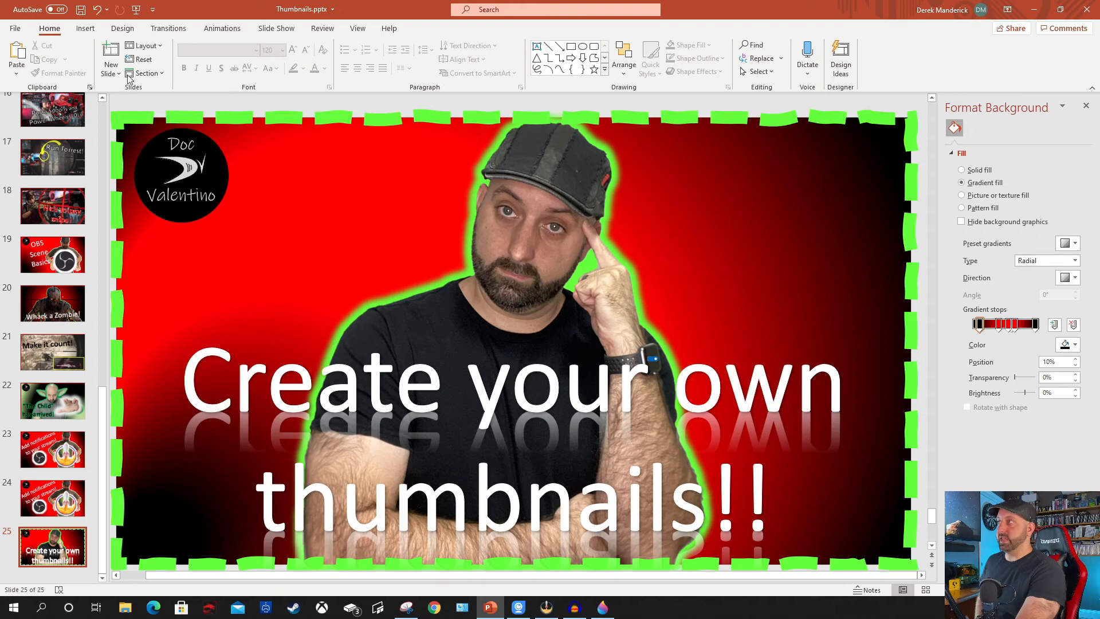
click(81, 12)
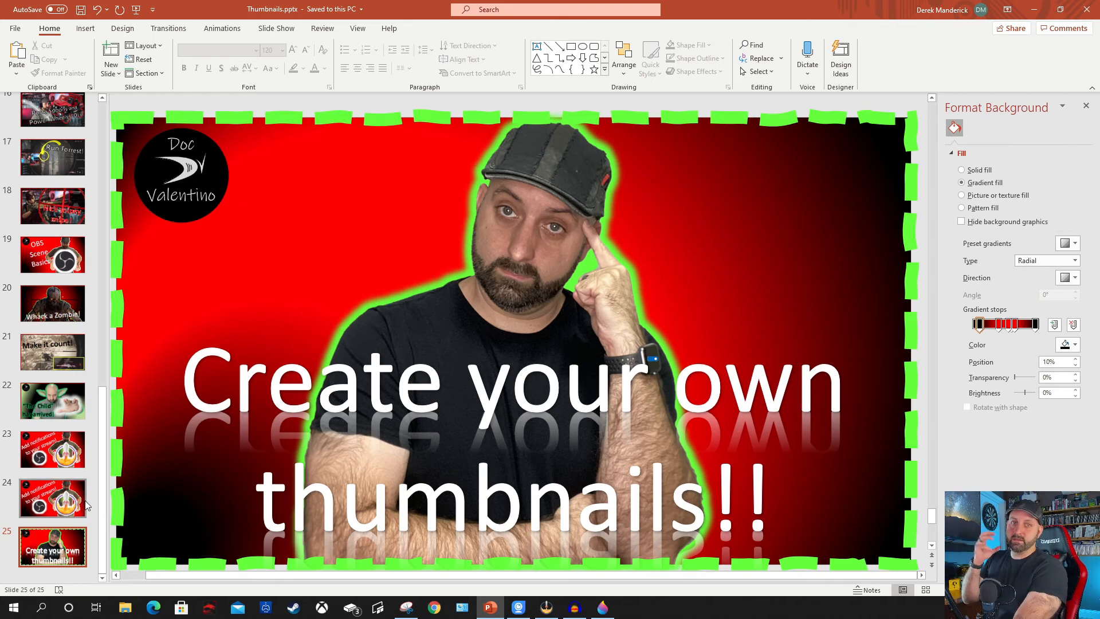
Delete slide 24, the duplicate "Add notifications to your stream!" slide, and save the presentation.
right_click(53, 502)
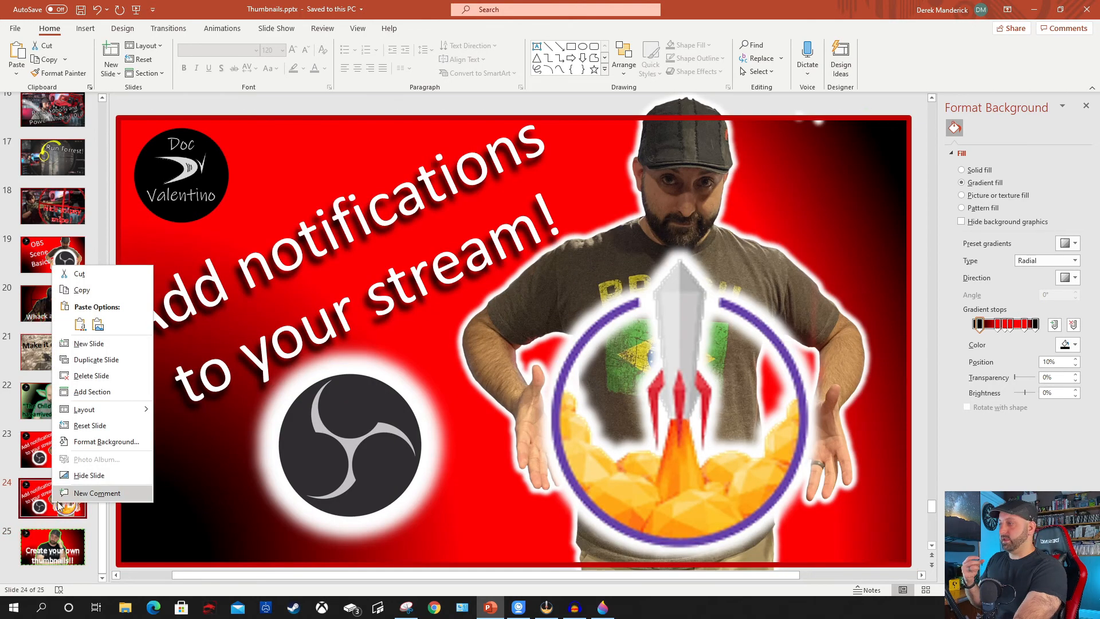
click(91, 375)
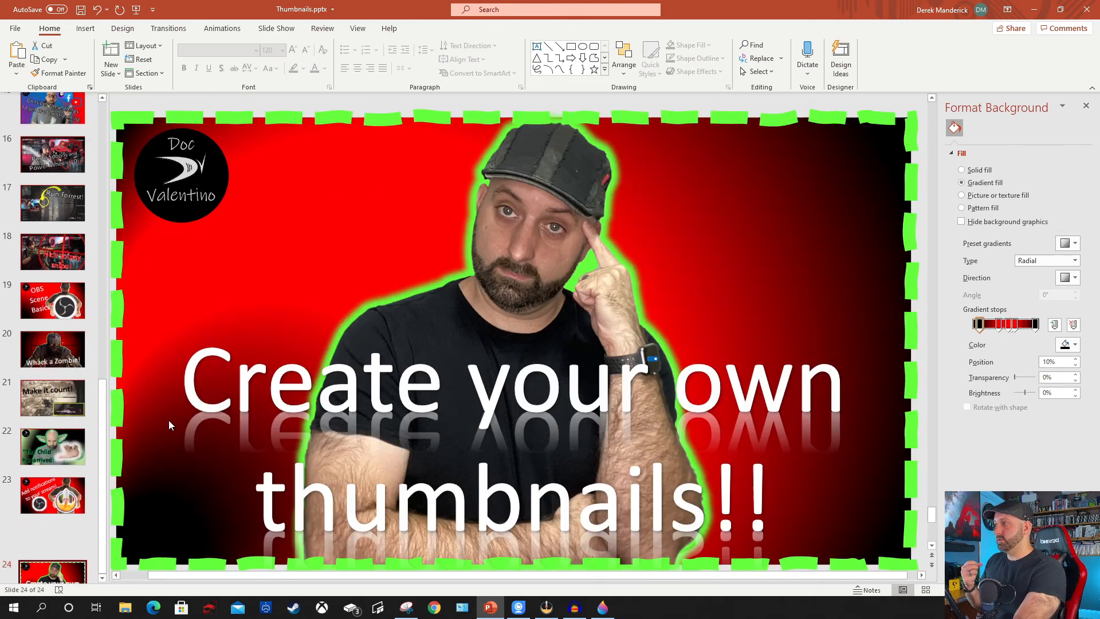
click(81, 9)
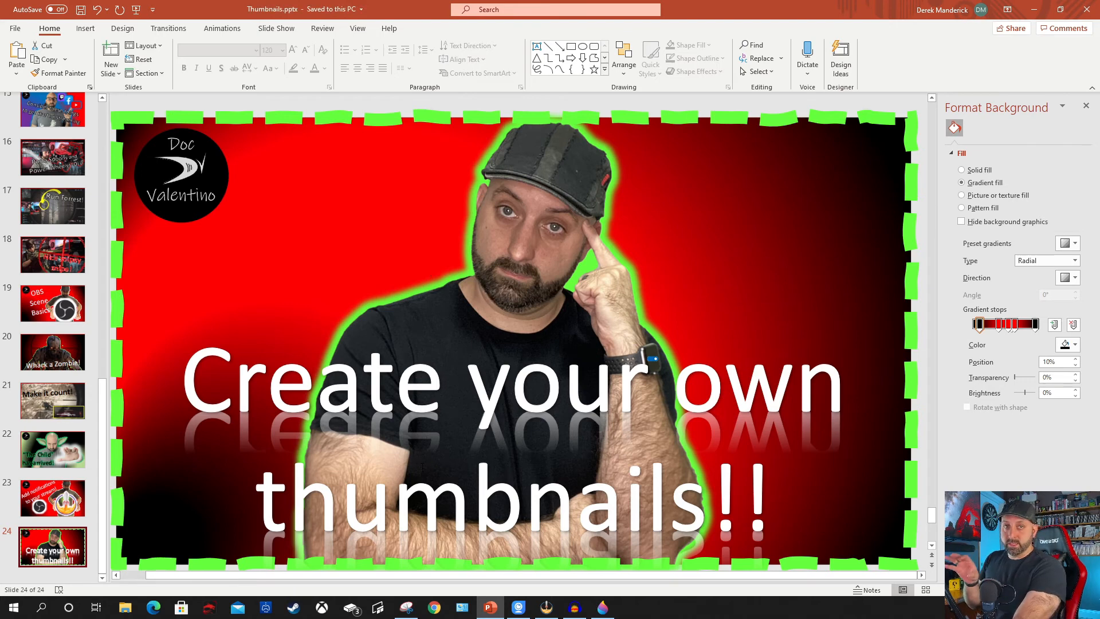
Start saving a copy in the OBS Thumbnails folder with the file type JPEG File Interchange Format (*.jpg).
click(16, 28)
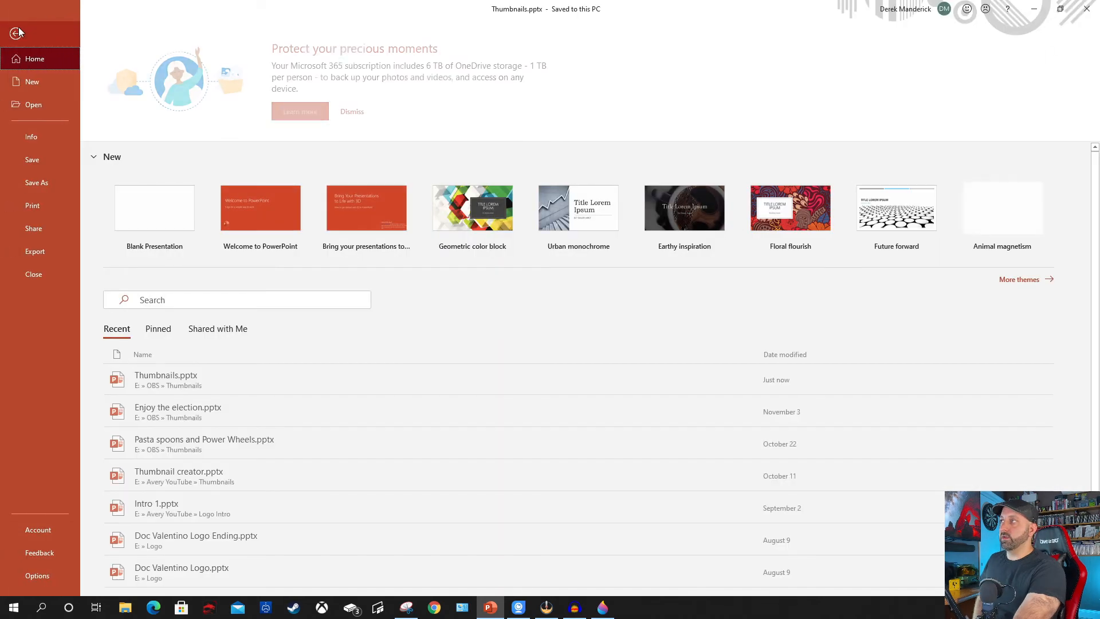
click(35, 182)
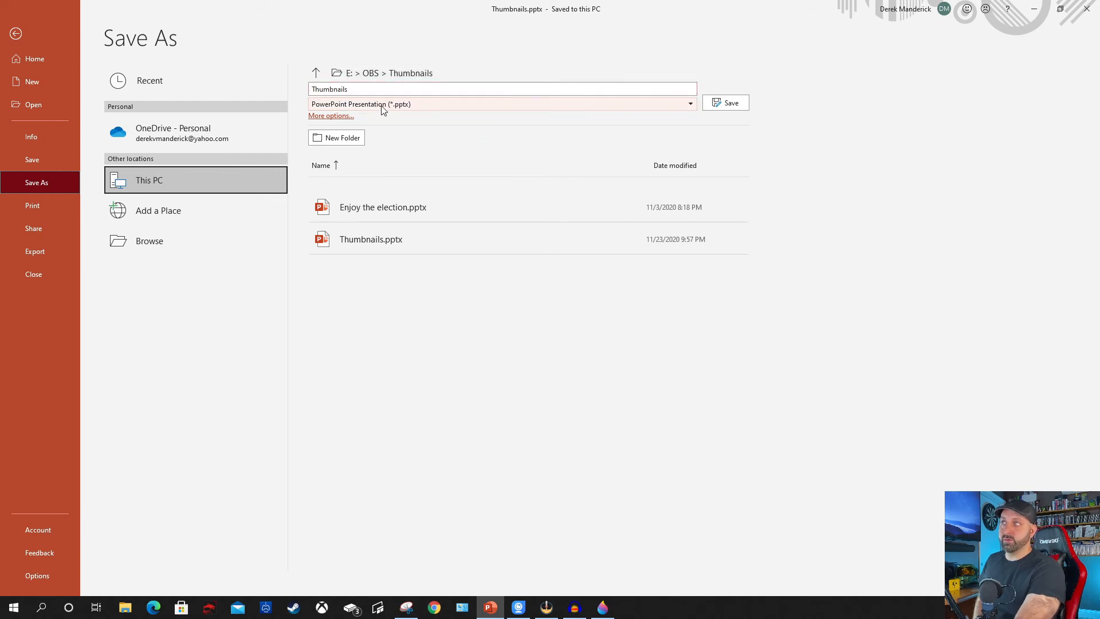
click(691, 104)
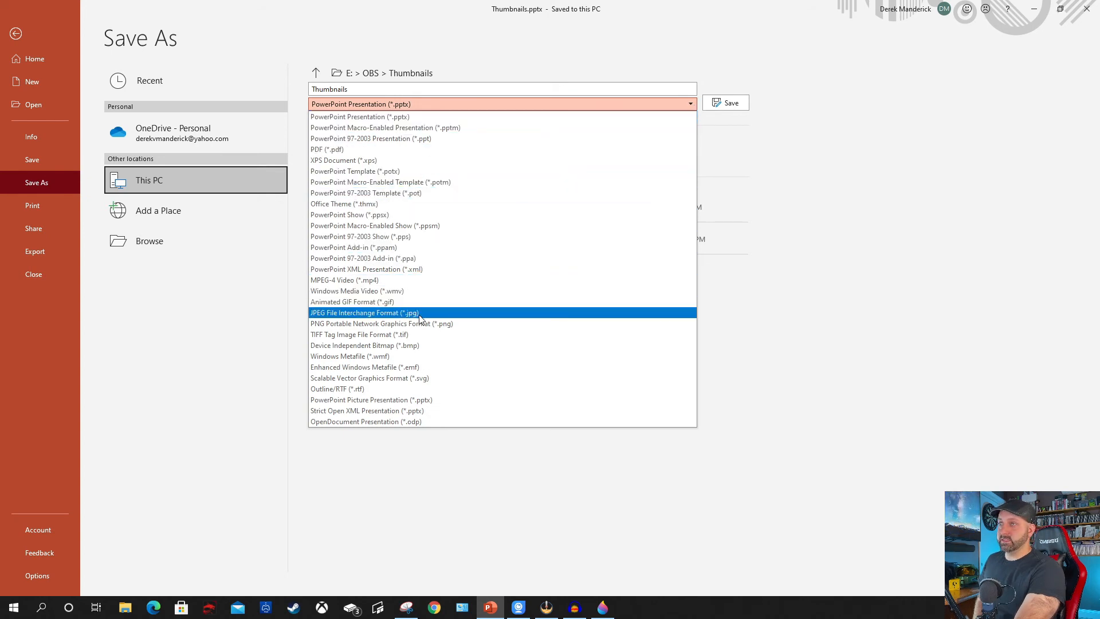
click(405, 313)
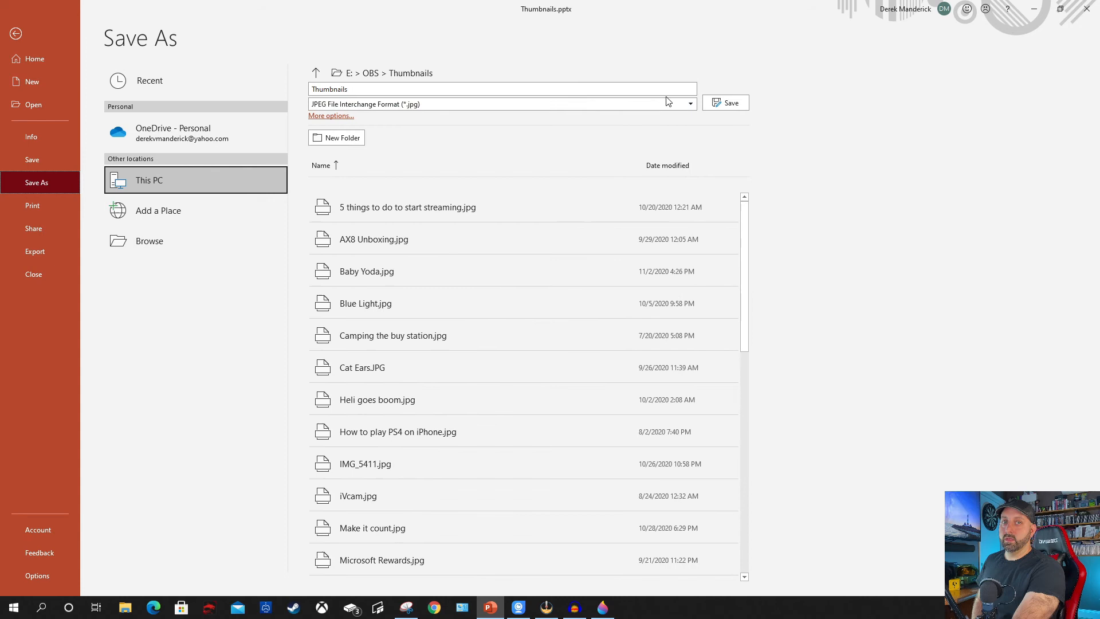
Name the image "Thumbnails thumbnail", export only the current slide, and close the presentation.
double_click(632, 87)
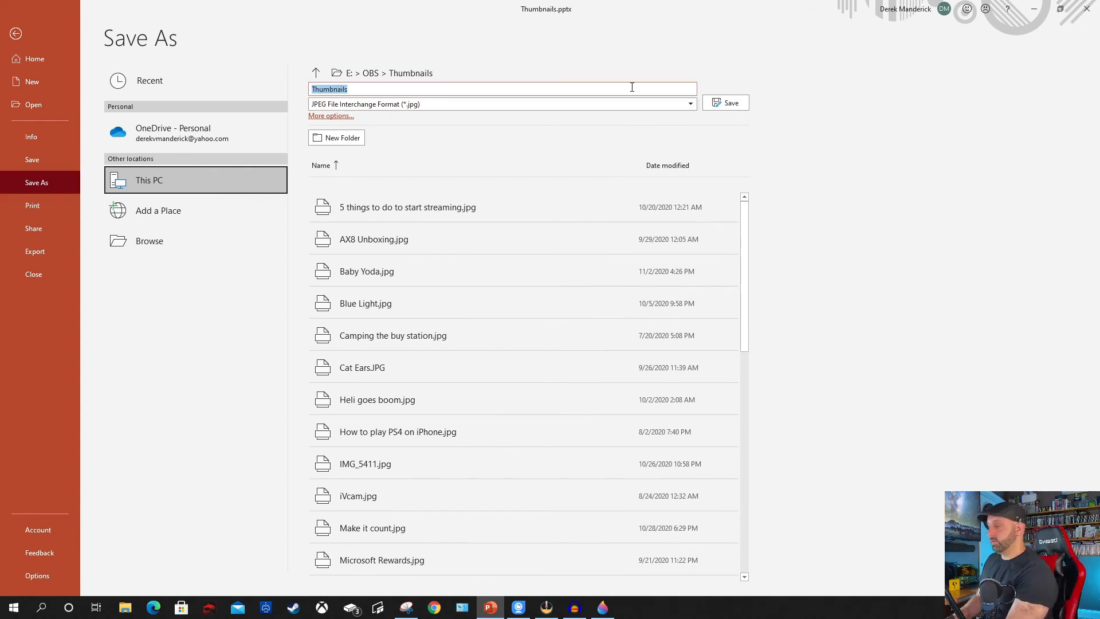
click(582, 92)
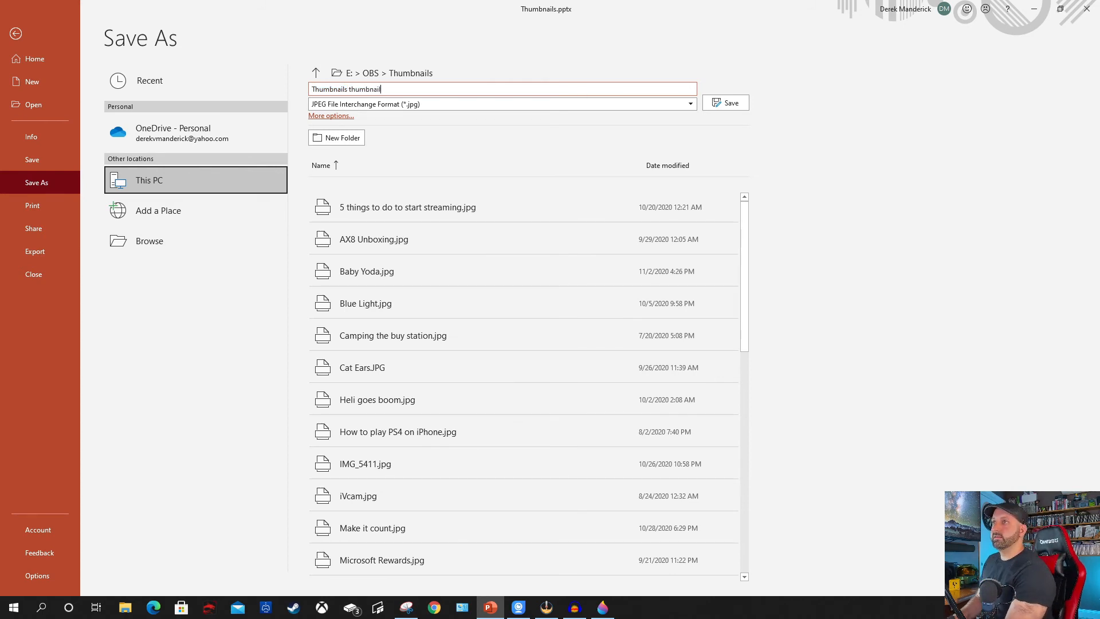
click(723, 104)
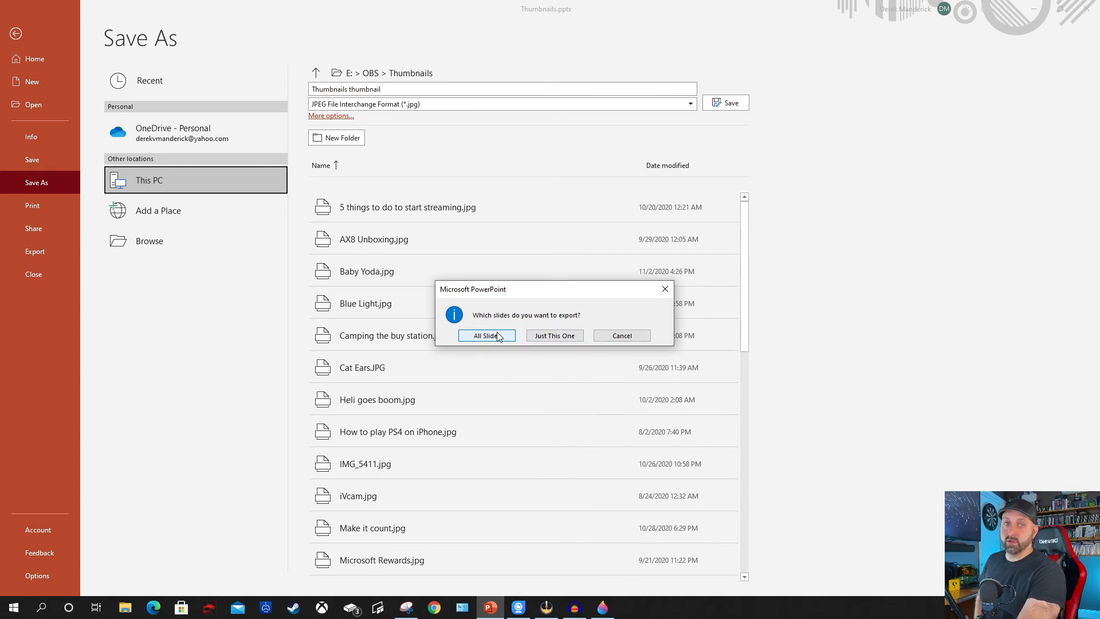
click(555, 336)
click(1086, 8)
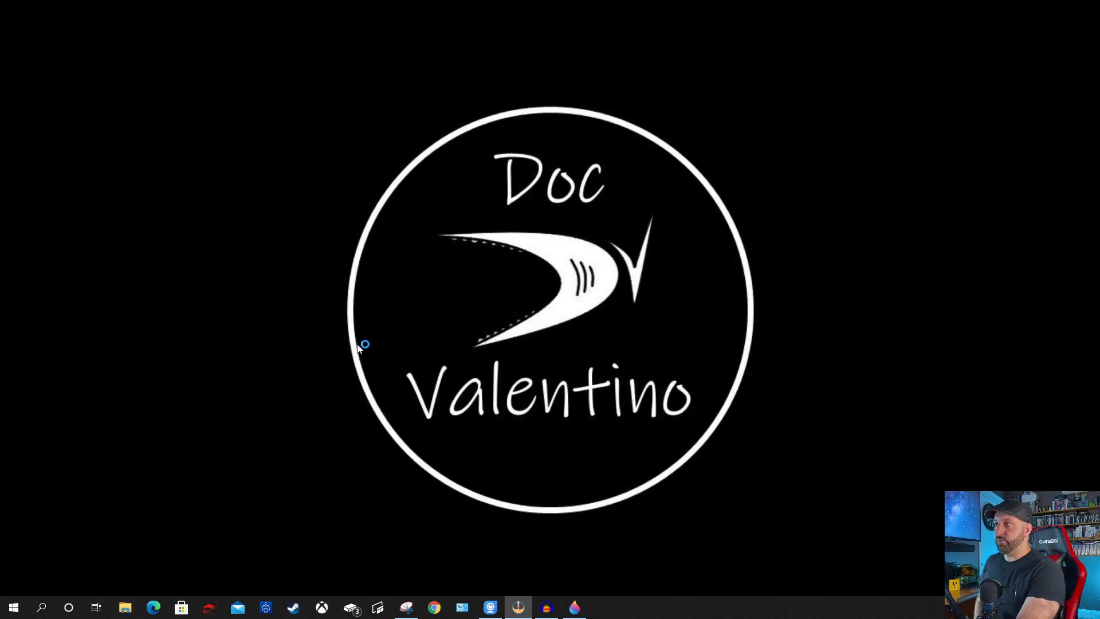
In File Explorer, find the exported "Thumbnails thumbnail.jpg" in the OBS Thumbnails folder and open it.
scroll(532, 199, down, 3)
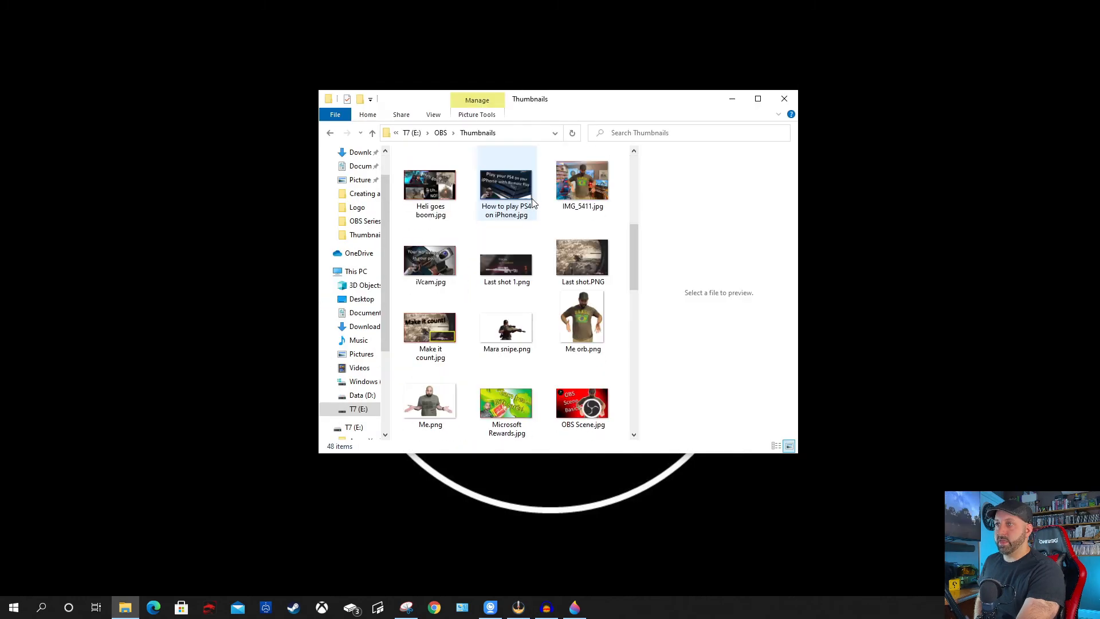
scroll(532, 201, down, 5)
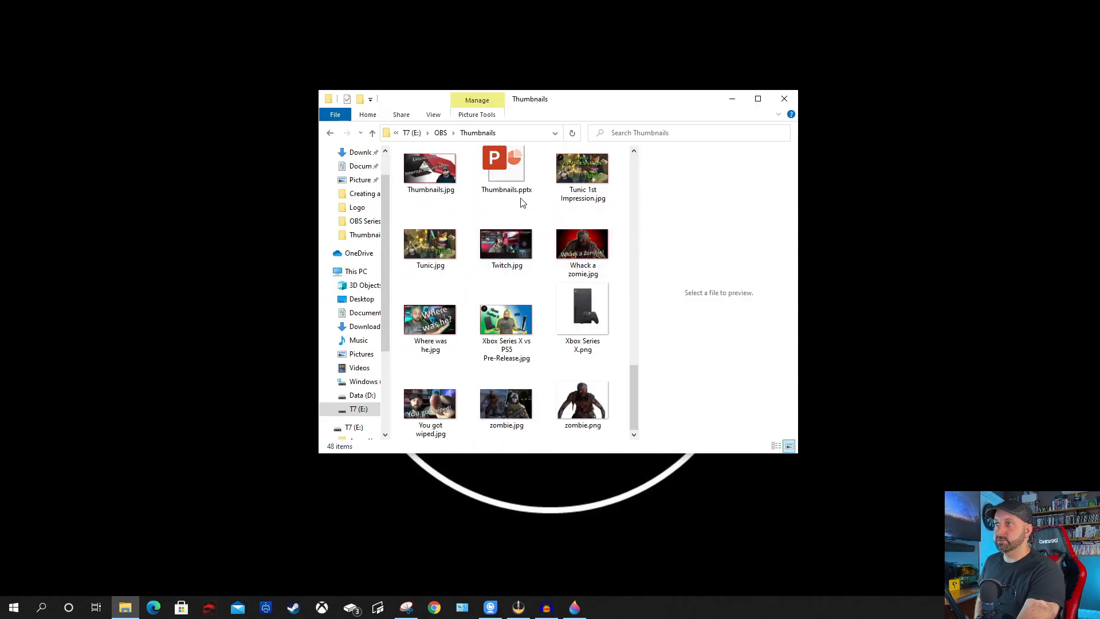
scroll(436, 183, up, 2)
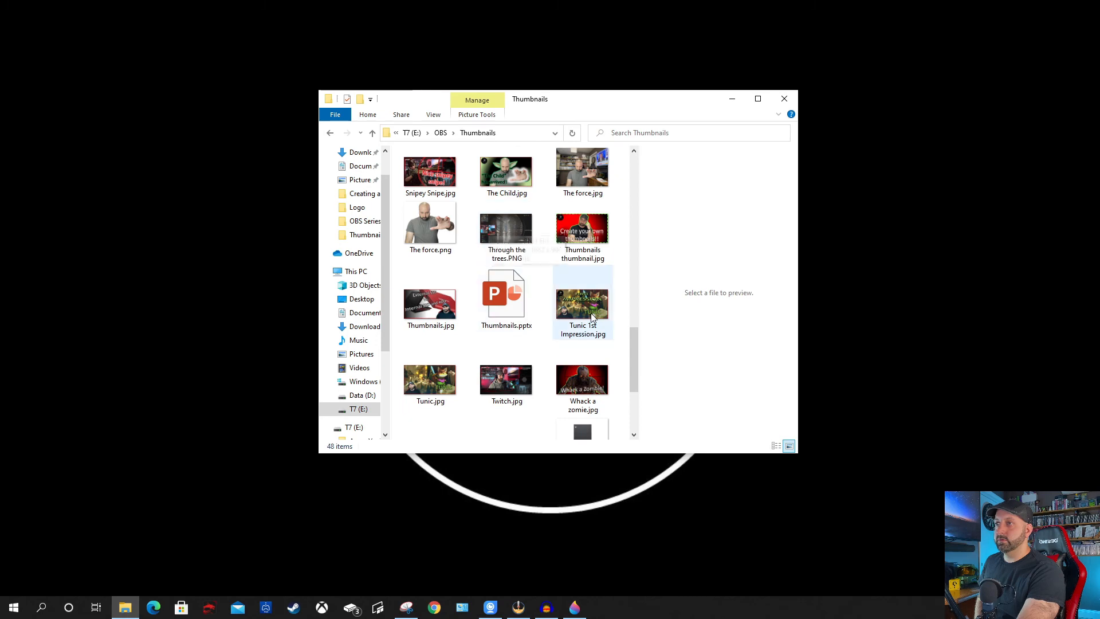
click(593, 234)
double_click(593, 234)
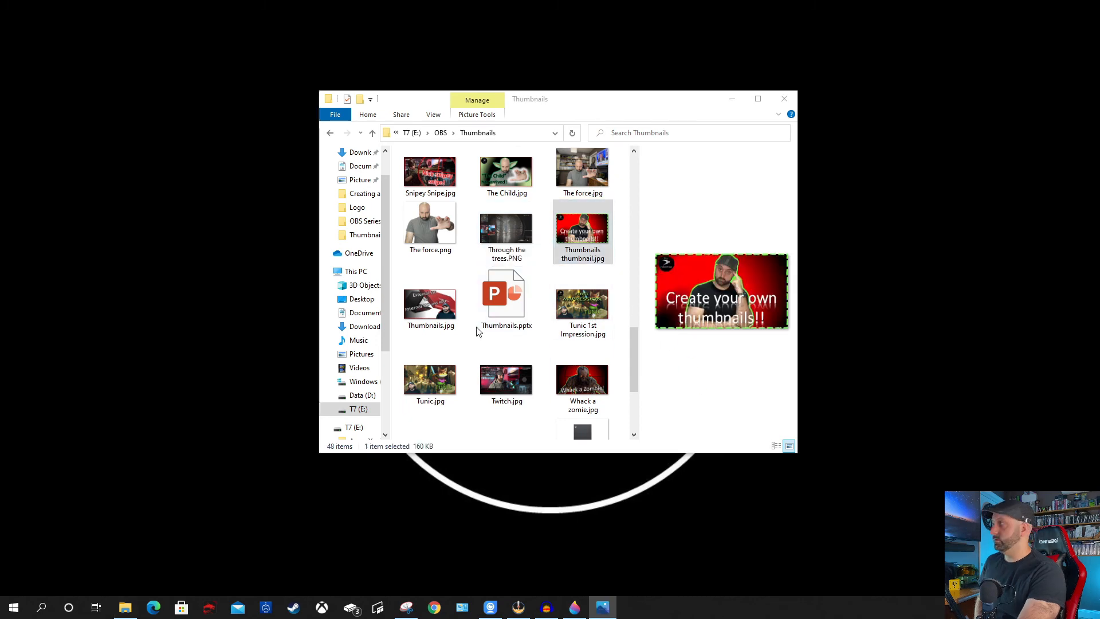